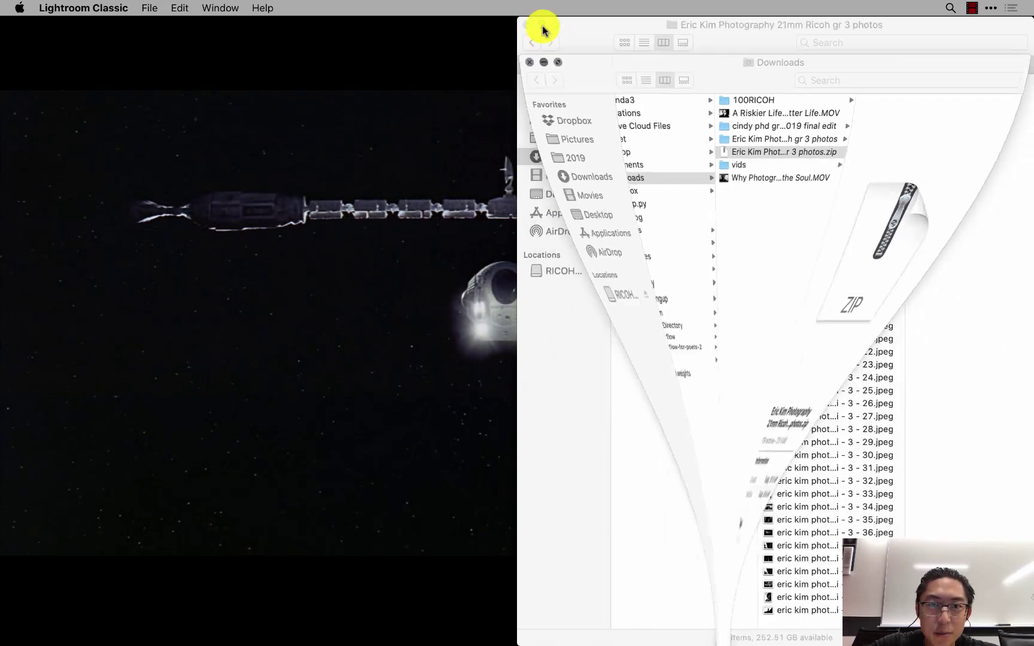
# - Minimize the Finder and Notes windows and bring Lightroom's Library grid back to the front
pyautogui.click(541, 25)
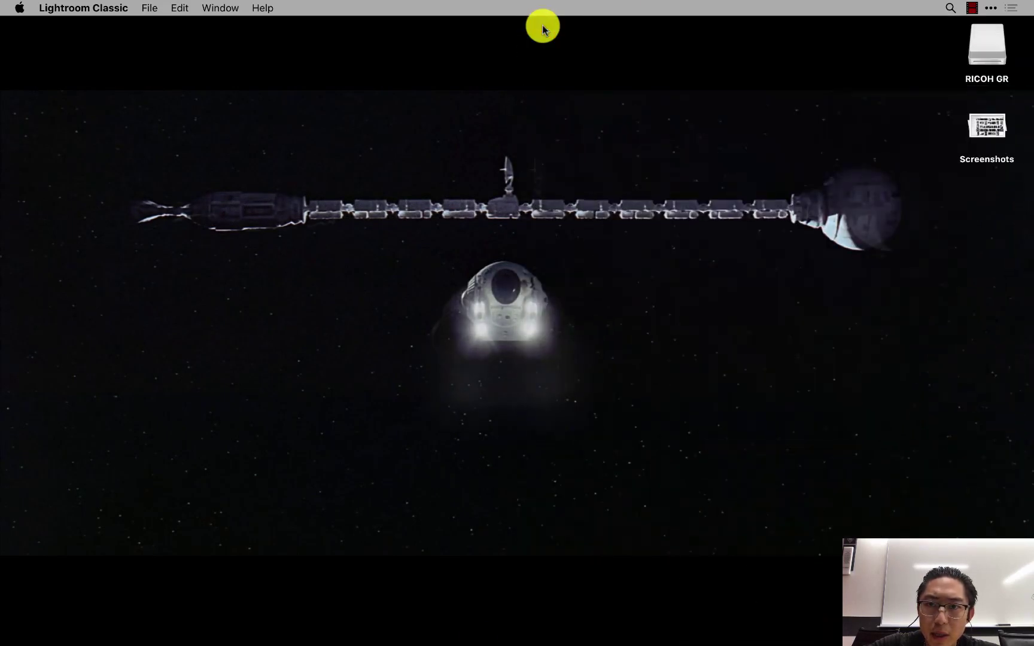
pyautogui.moveTo(484, 632)
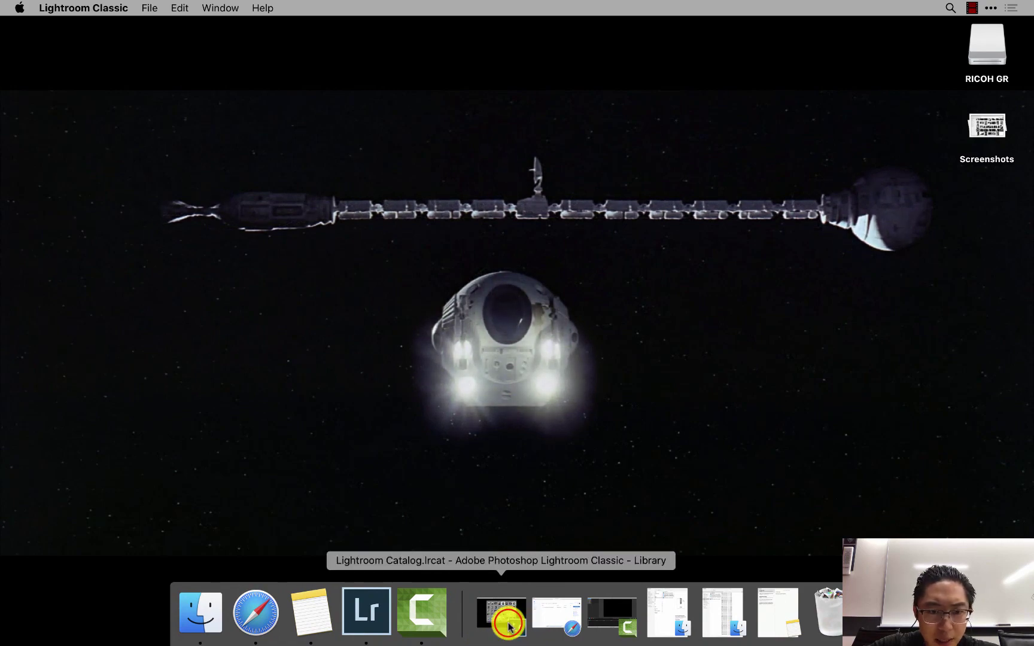
pyautogui.click(509, 626)
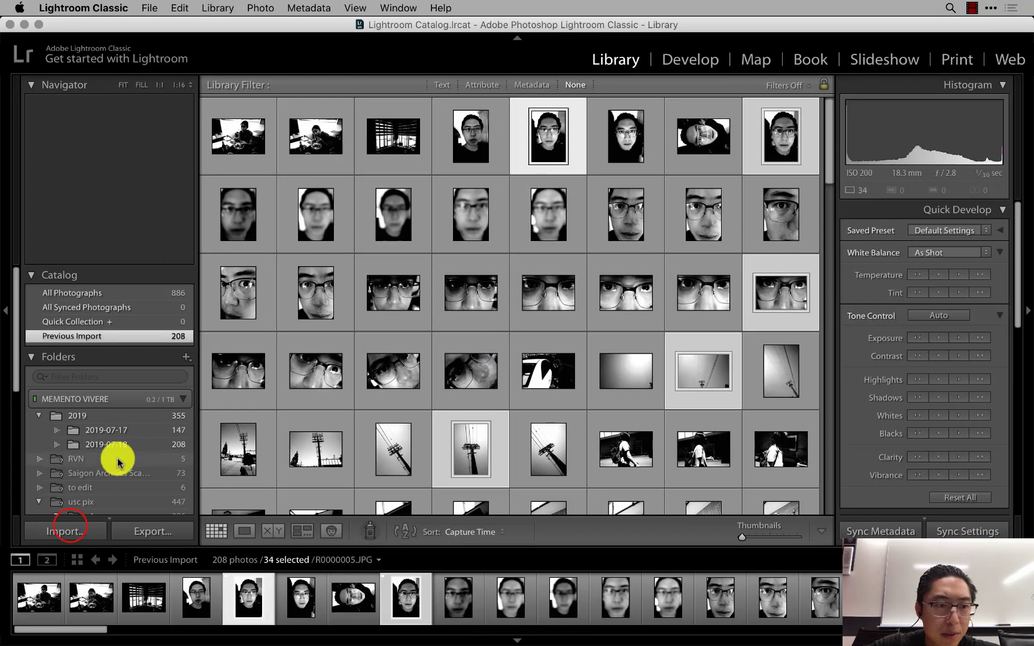
# - Copy-import the RICOH GR card's photos into the catalog, leaving out the R0001120.MOV clip
pyautogui.click(70, 529)
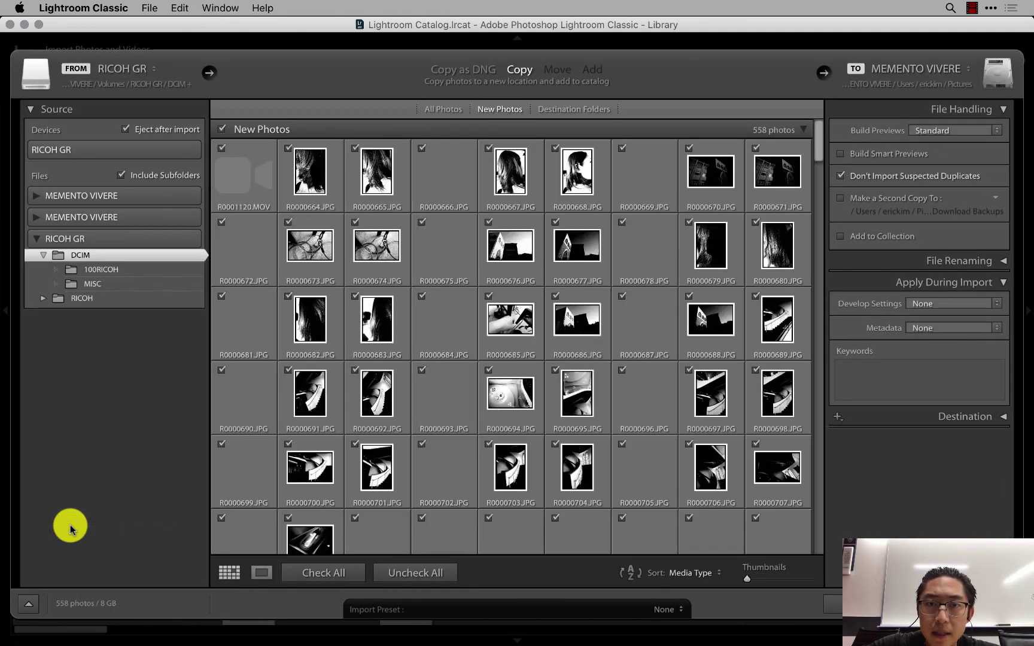
pyautogui.click(214, 149)
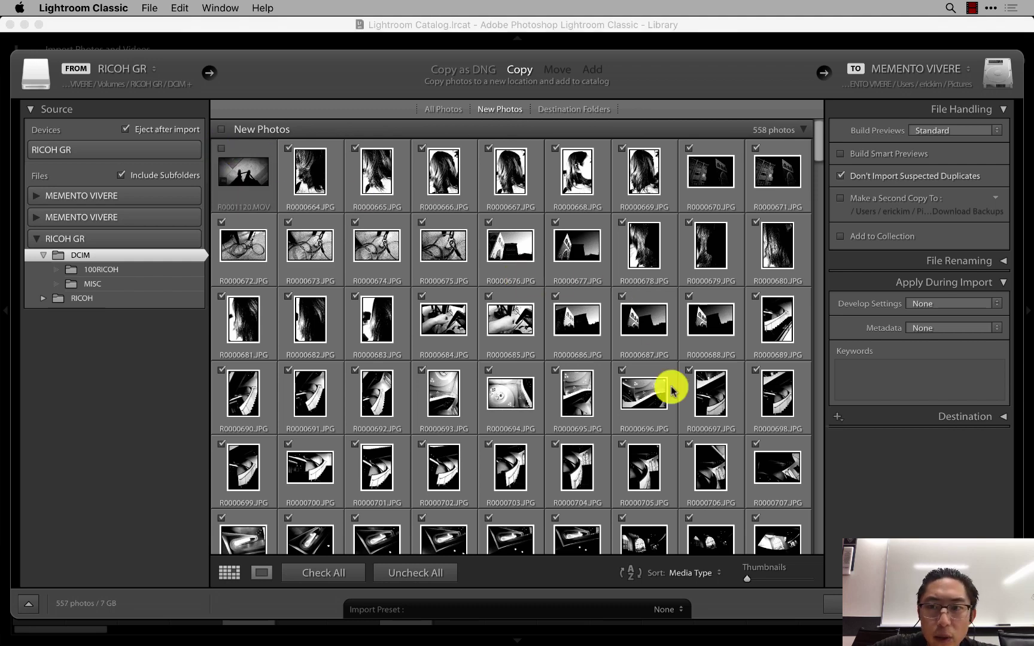
pyautogui.scroll(-1, 698, 364)
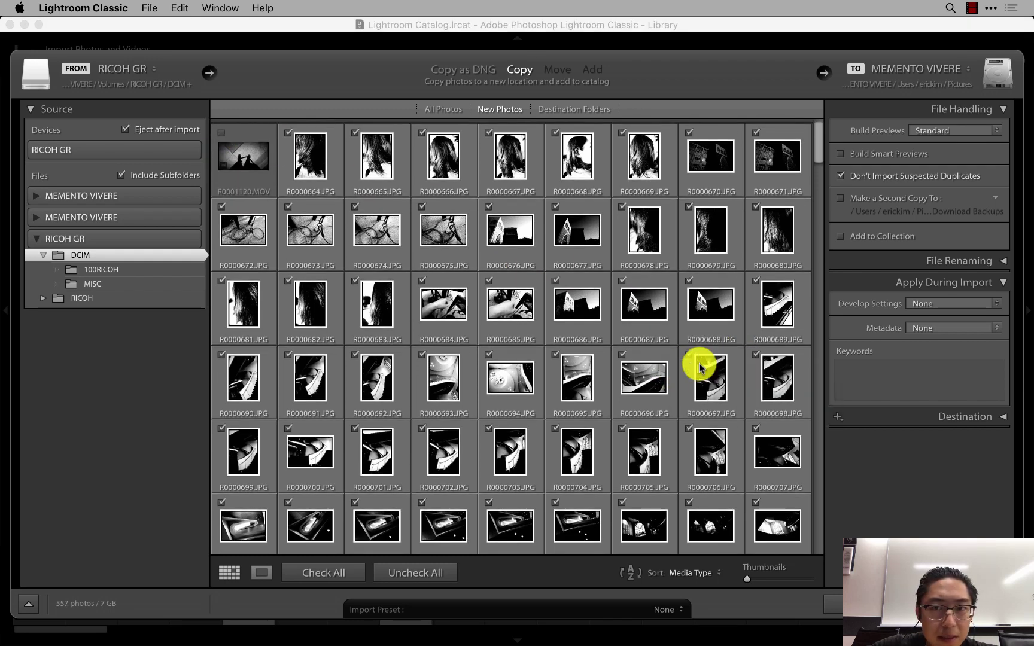
pyautogui.scroll(1, 700, 367)
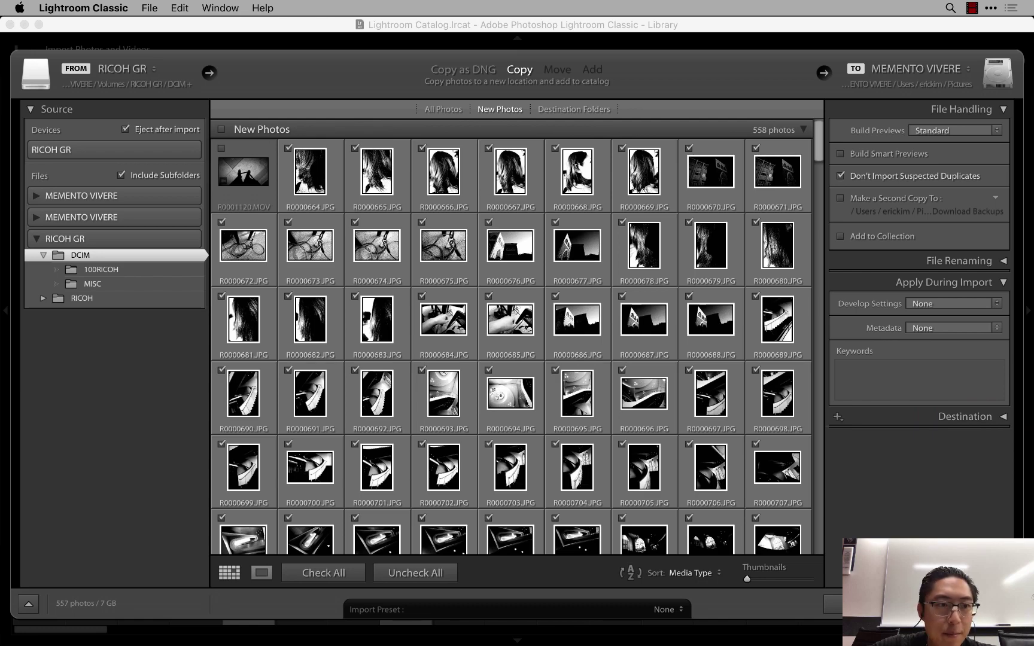
pyautogui.press('Return')
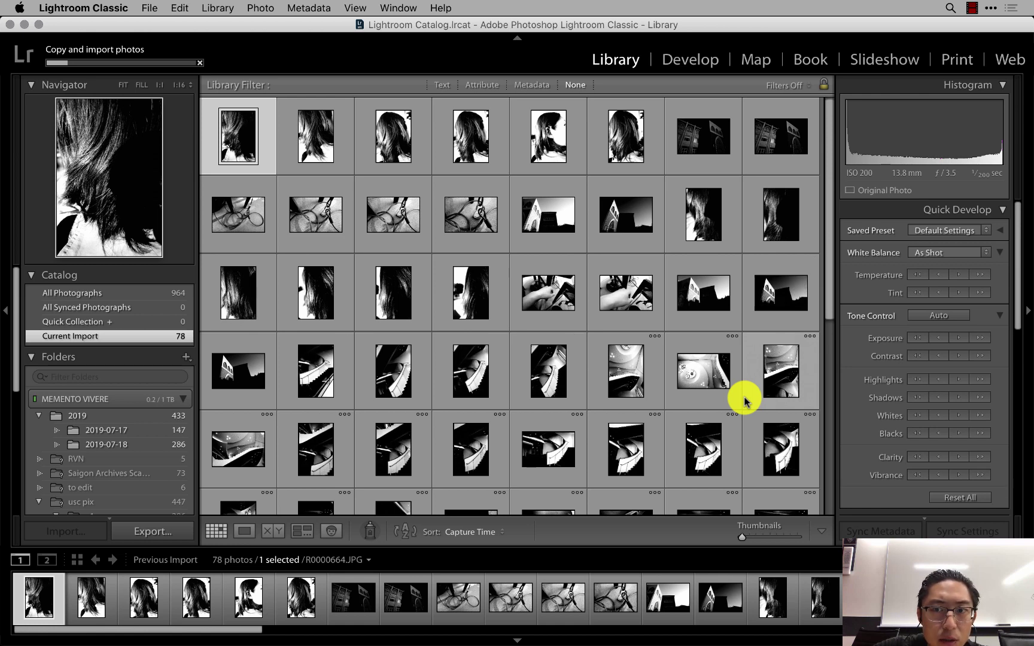
pyautogui.scroll(-10, 743, 401)
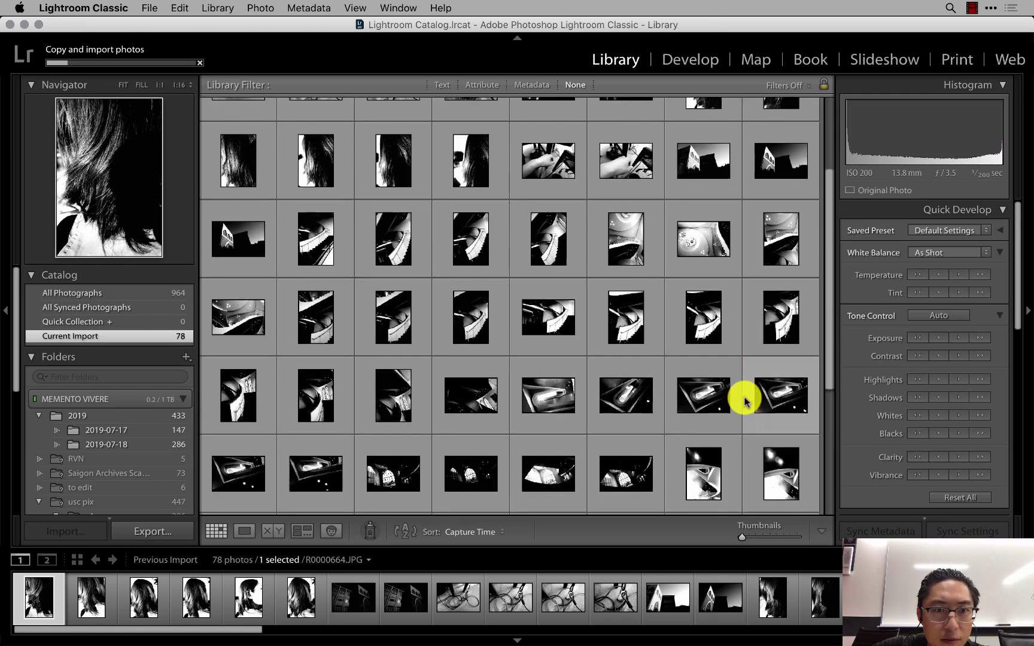
# - Add Pictures to the Finder sidebar via Finder's Sidebar preferences
pyautogui.moveTo(252, 644)
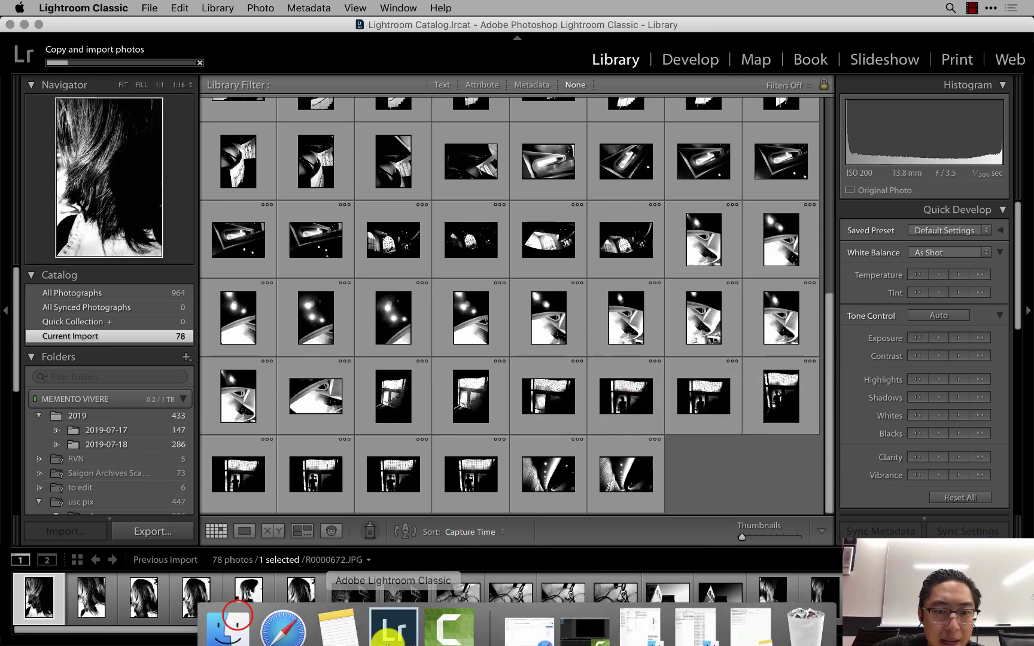
pyautogui.click(248, 617)
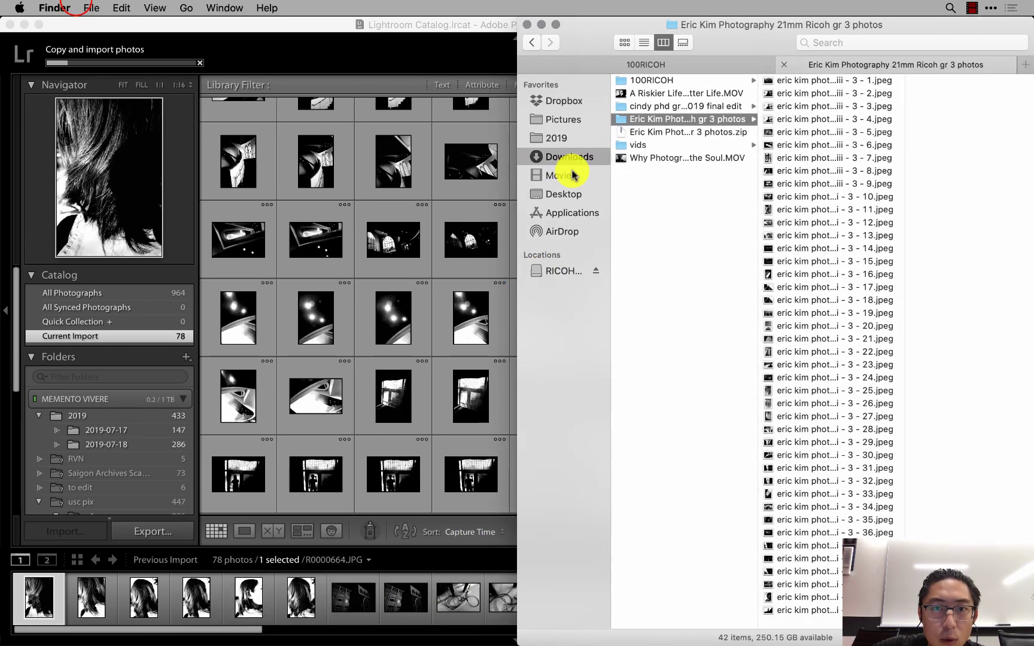
pyautogui.click(60, 8)
pyautogui.click(76, 43)
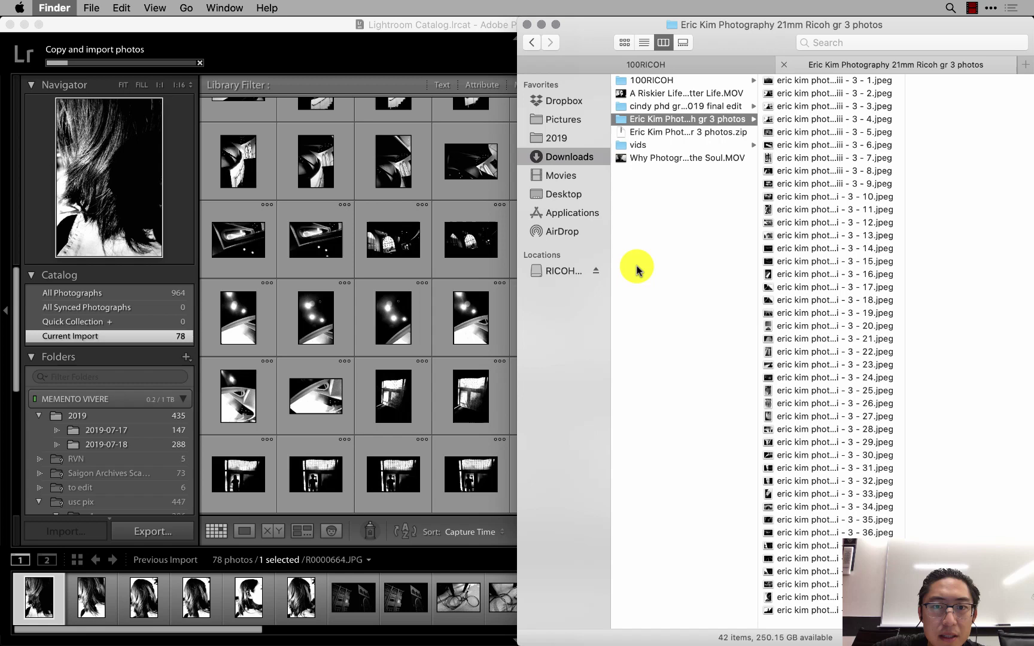
pyautogui.click(331, 322)
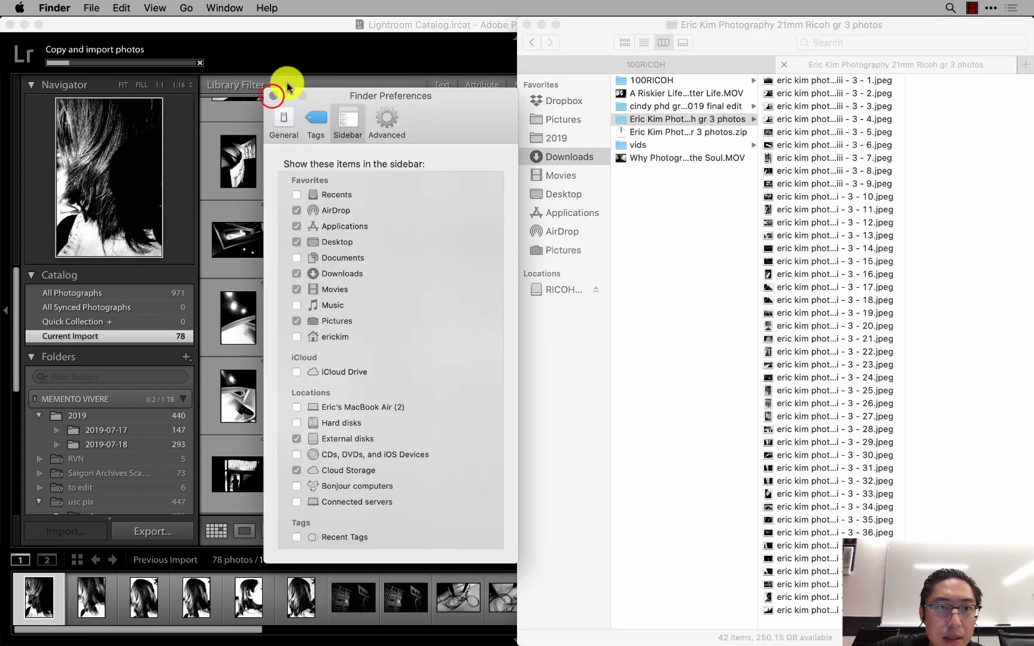
pyautogui.click(272, 96)
# - Browse Pictures › 2019 › 2019-07-19, preview the imported JPEGs from R0000909.JPG, then return to Lightroom
pyautogui.click(563, 250)
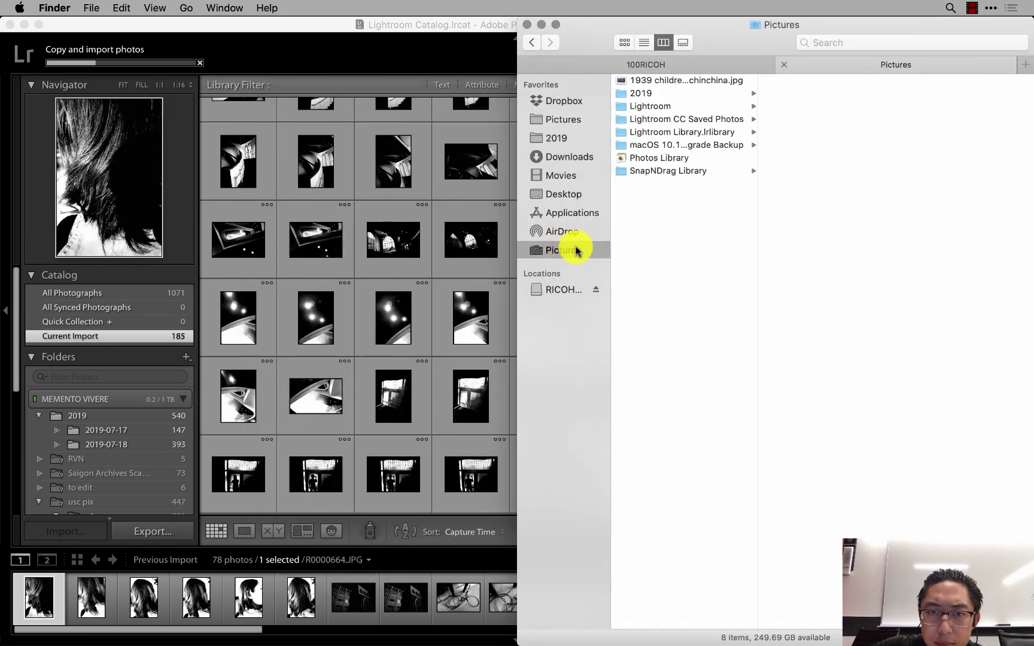
pyautogui.click(711, 94)
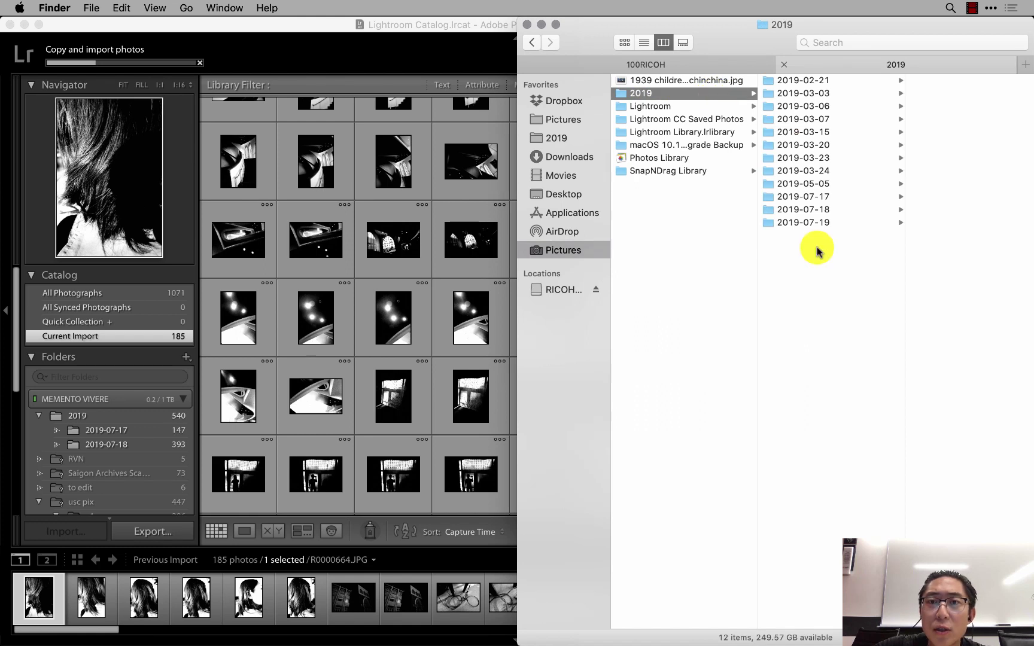
pyautogui.click(848, 228)
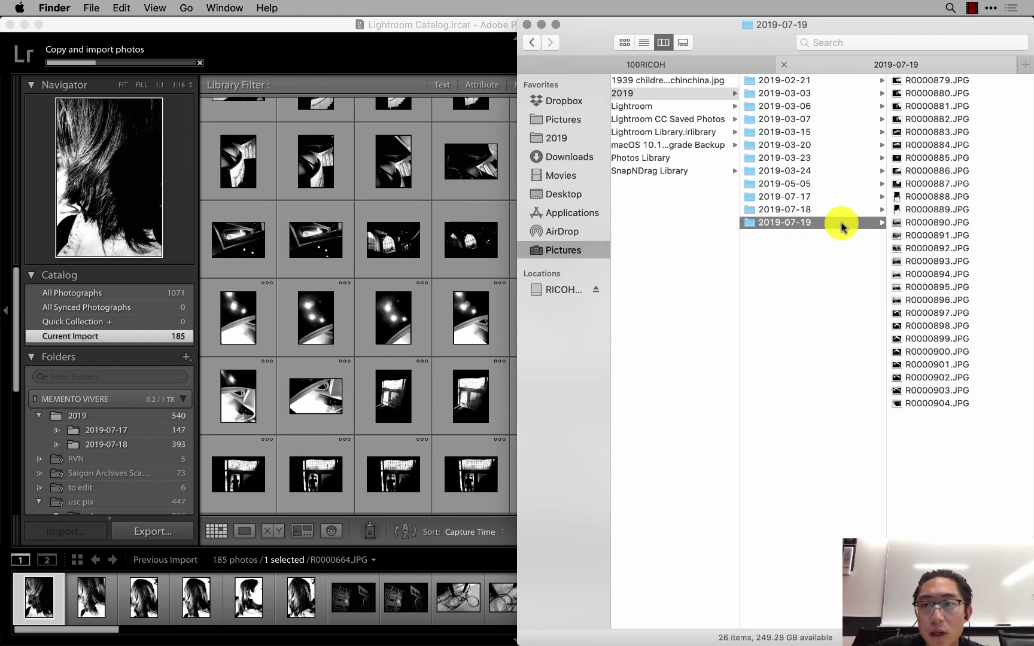
pyautogui.press('Right')
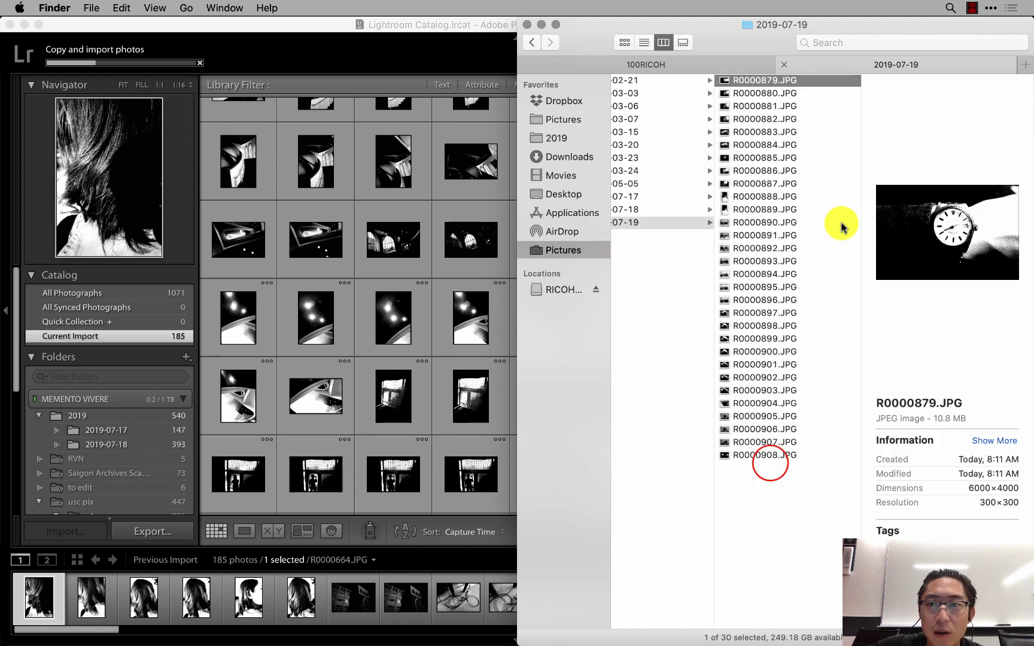
pyautogui.click(770, 467)
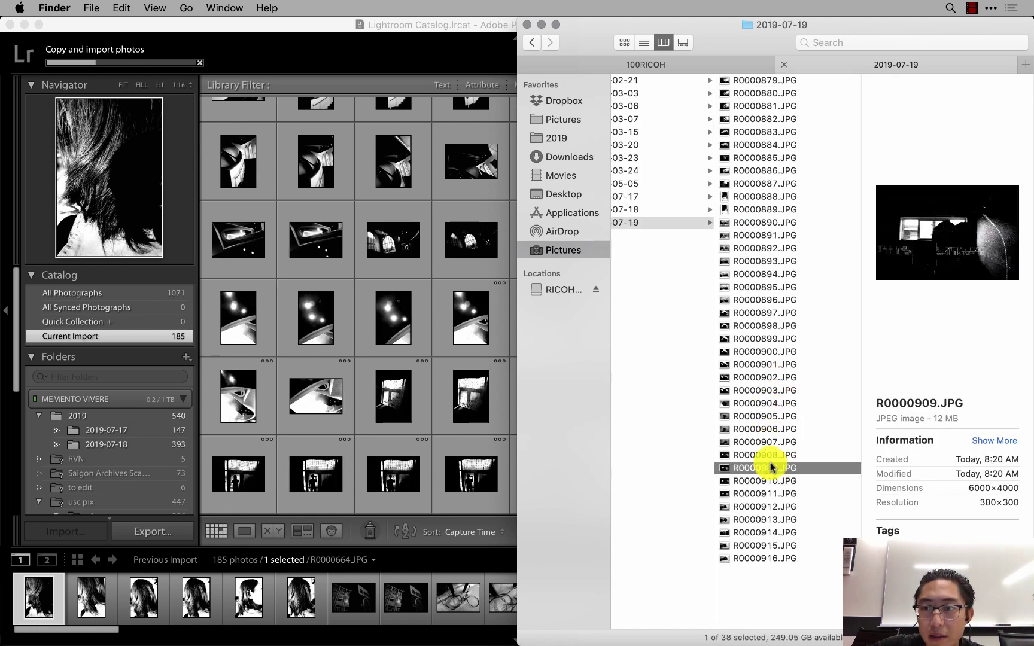
pyautogui.press('Down')
pyautogui.press('Down')
pyautogui.press('Down')
pyautogui.press('Down')
pyautogui.scroll(-5, 770, 467)
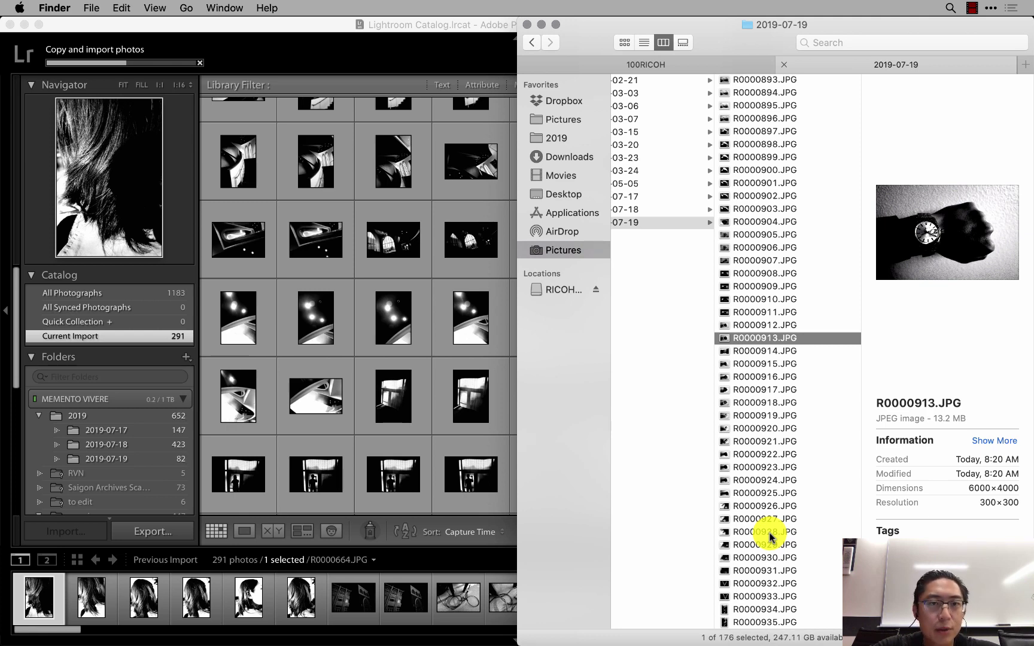
pyautogui.click(316, 25)
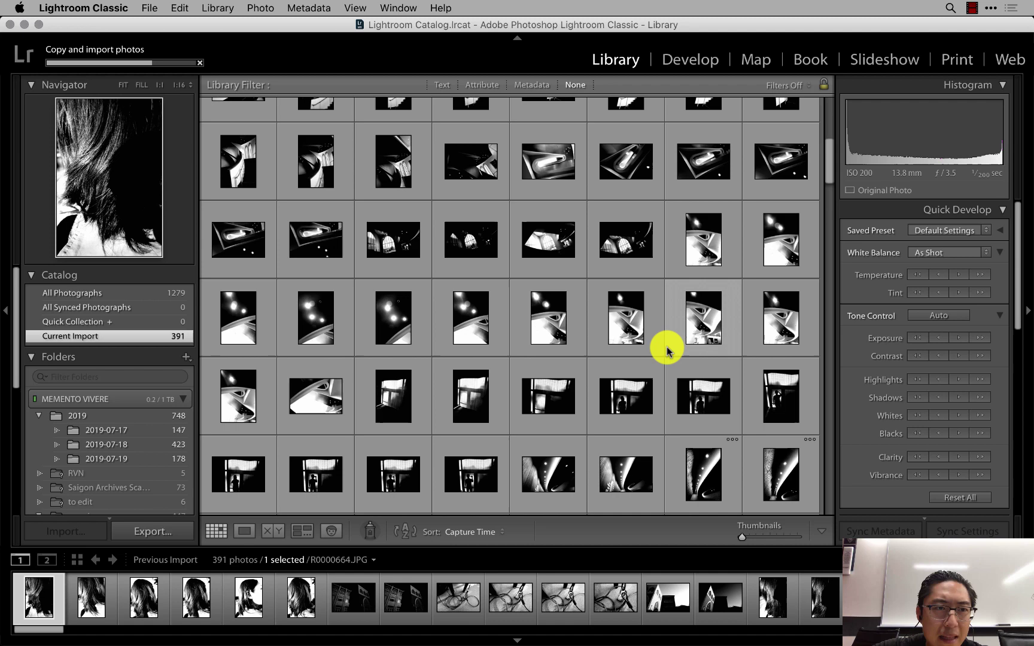
# - Scroll to the bottom of the 557-photo grid and select the last photo, R0001222.JPG
pyautogui.scroll(-1, 754, 386)
pyautogui.scroll(-10, 754, 386)
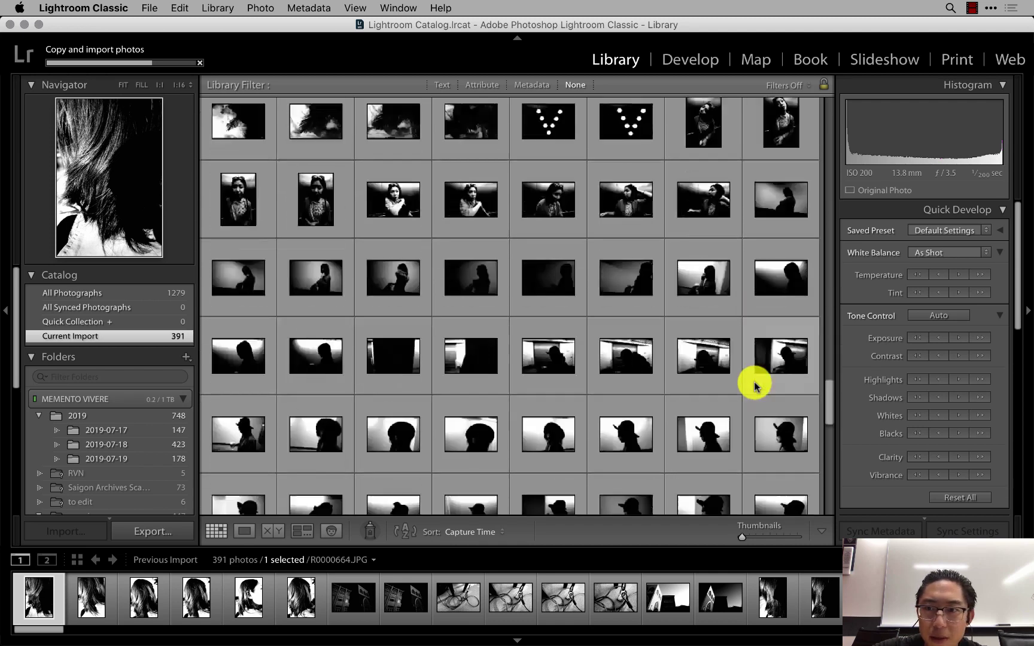
pyautogui.scroll(-5, 726, 415)
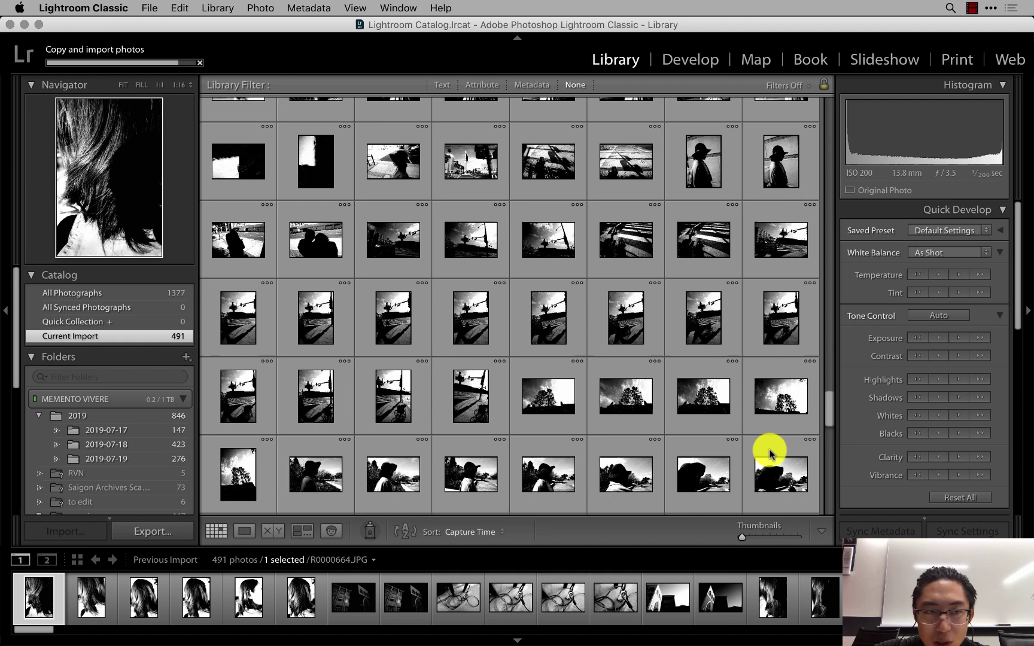
pyautogui.scroll(-5, 694, 454)
pyautogui.scroll(-3, 694, 455)
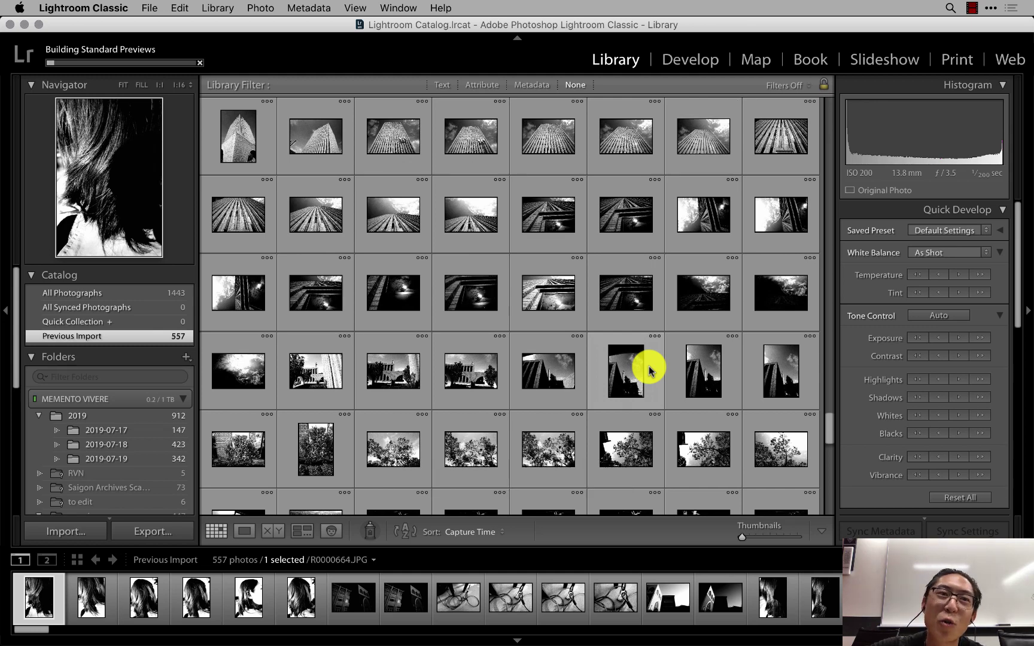
pyautogui.scroll(-10, 652, 366)
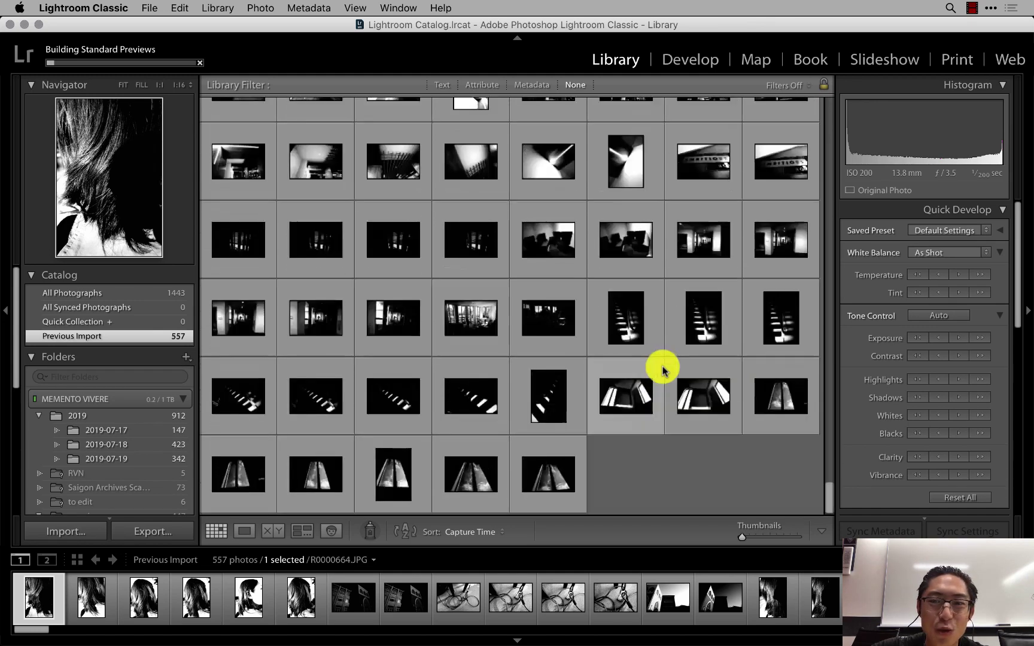
pyautogui.click(720, 465)
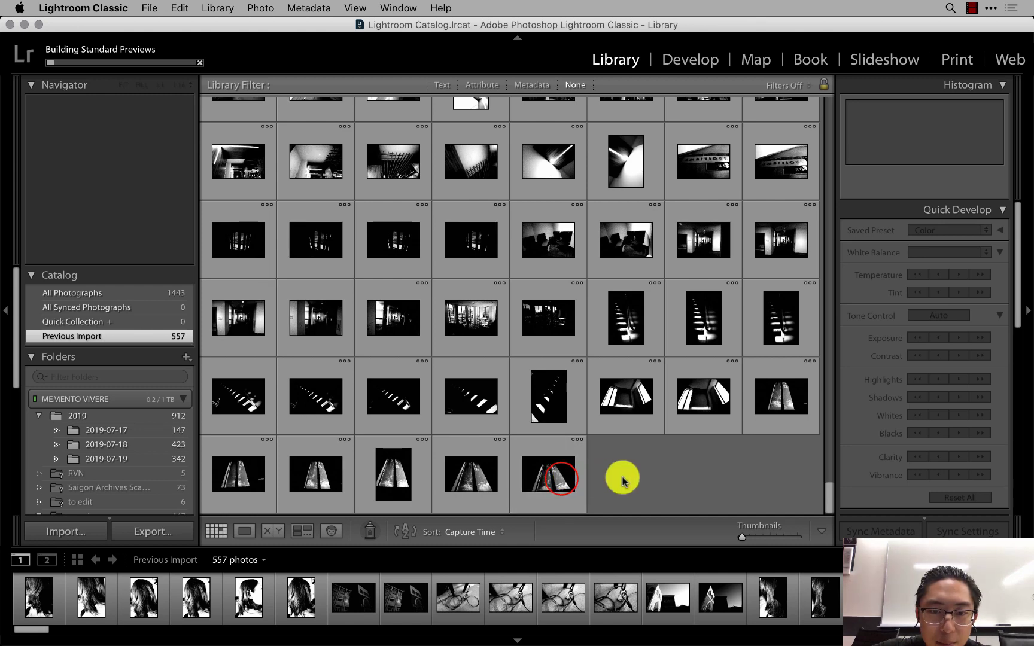
pyautogui.click(562, 480)
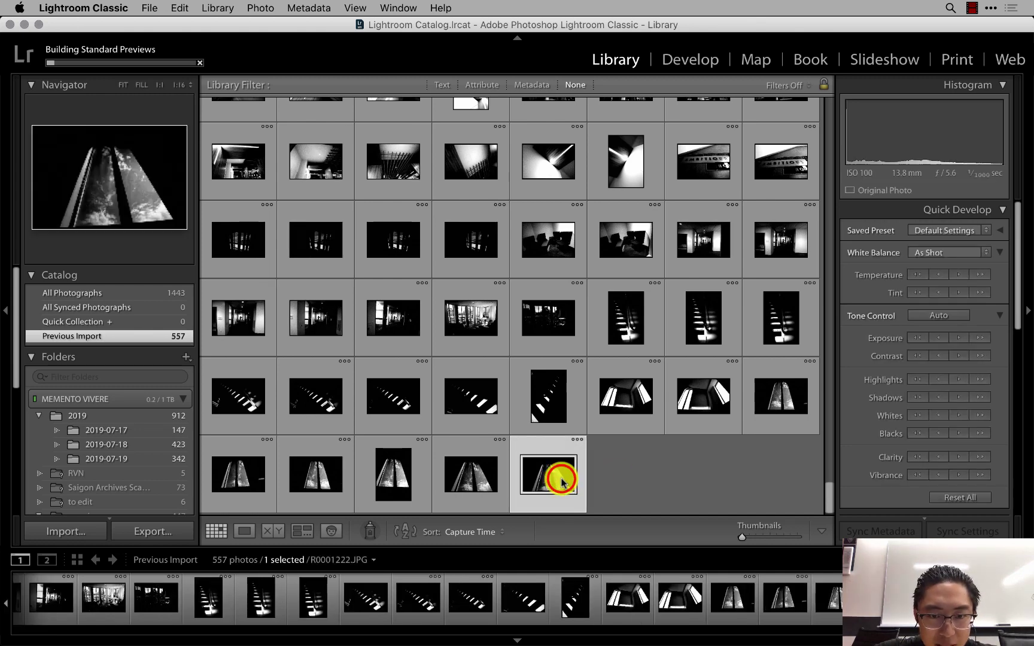
# - Open R0001222.JPG in Loupe view with all side panels and the filmstrip hidden
pyautogui.doubleClick(561, 480)
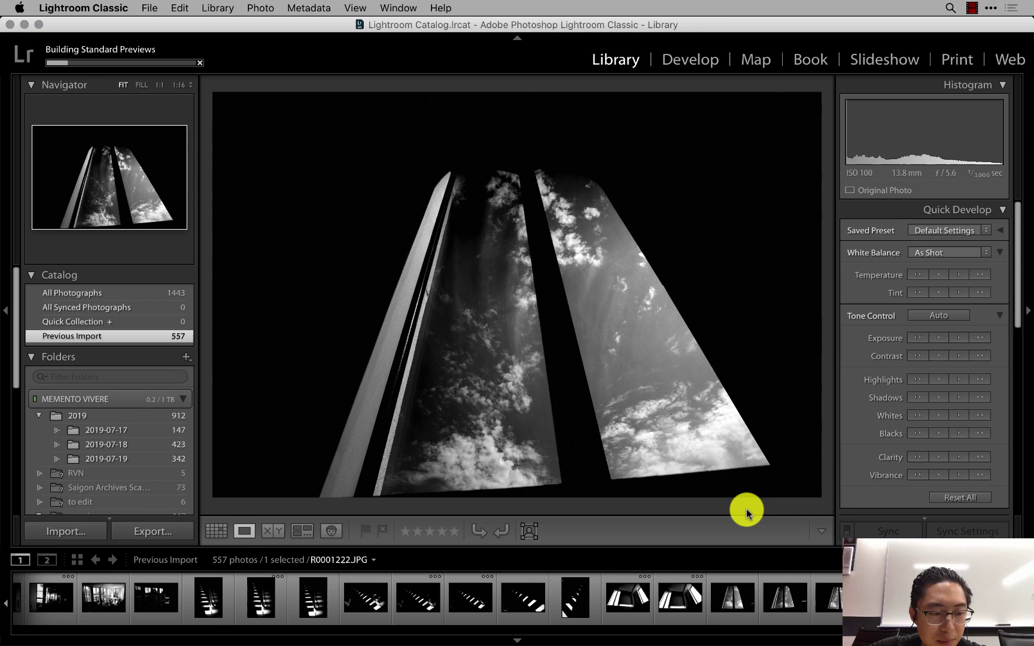
pyautogui.hotkey('shift', 'Tab')
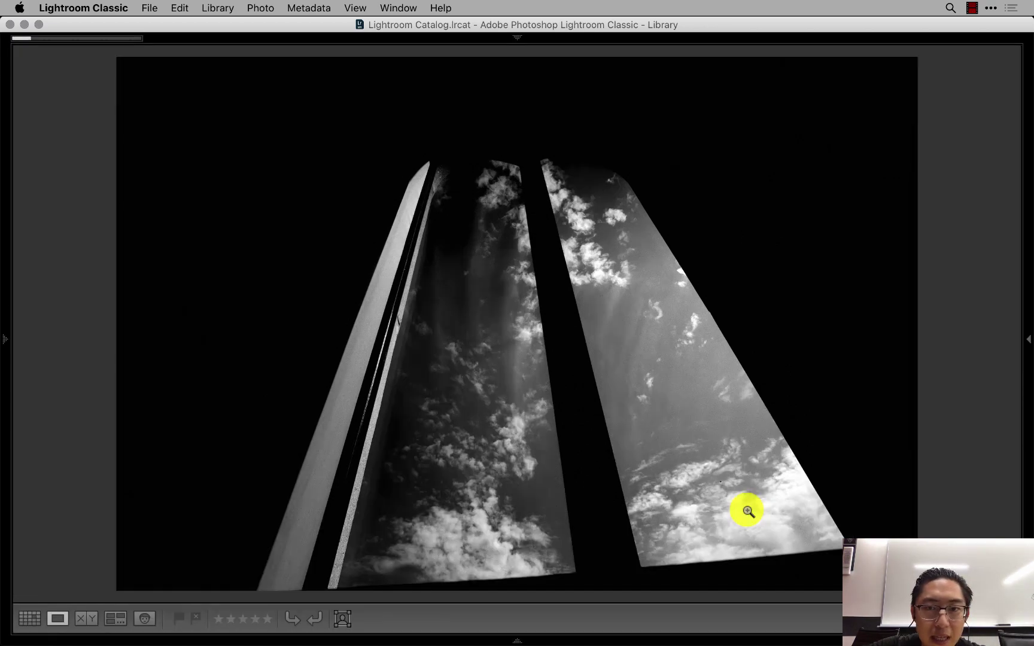
pyautogui.hotkey('shift', 'Tab')
pyautogui.hotkey('shift', 'Tab')
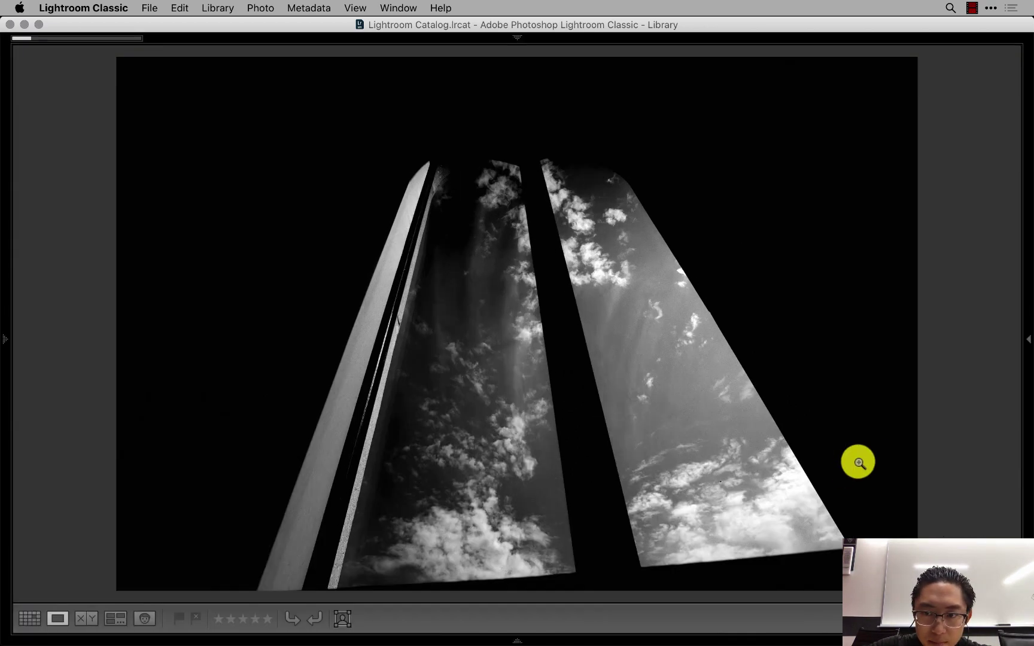
pyautogui.hotkey('shift', 'Tab')
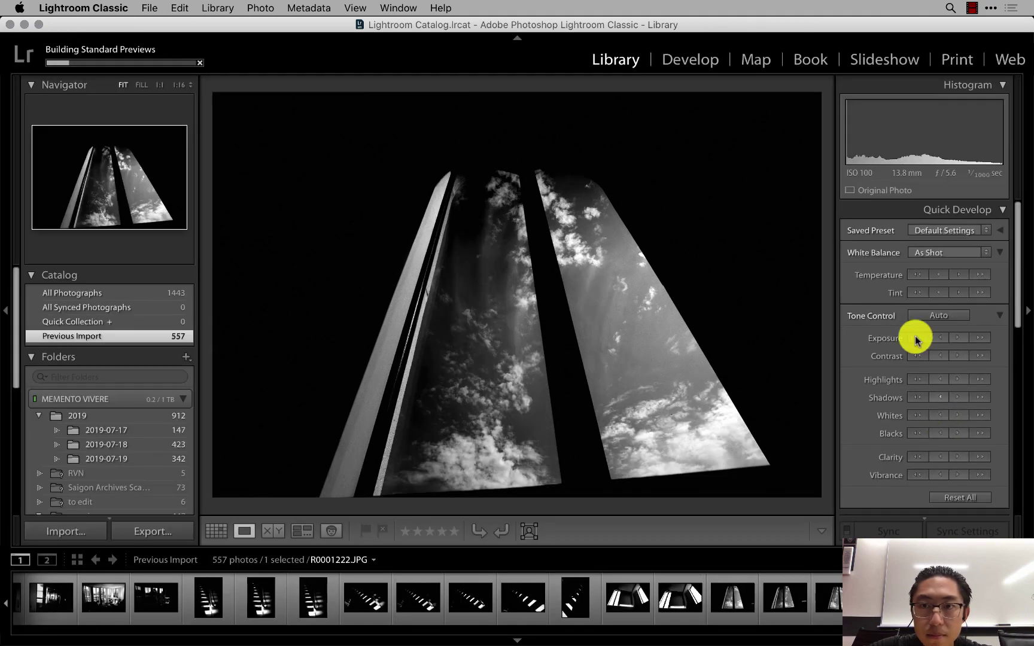
pyautogui.hotkey('shift', 'Tab')
pyautogui.hotkey('shift', 'Tab')
pyautogui.hotkey('shift', 'Tab')
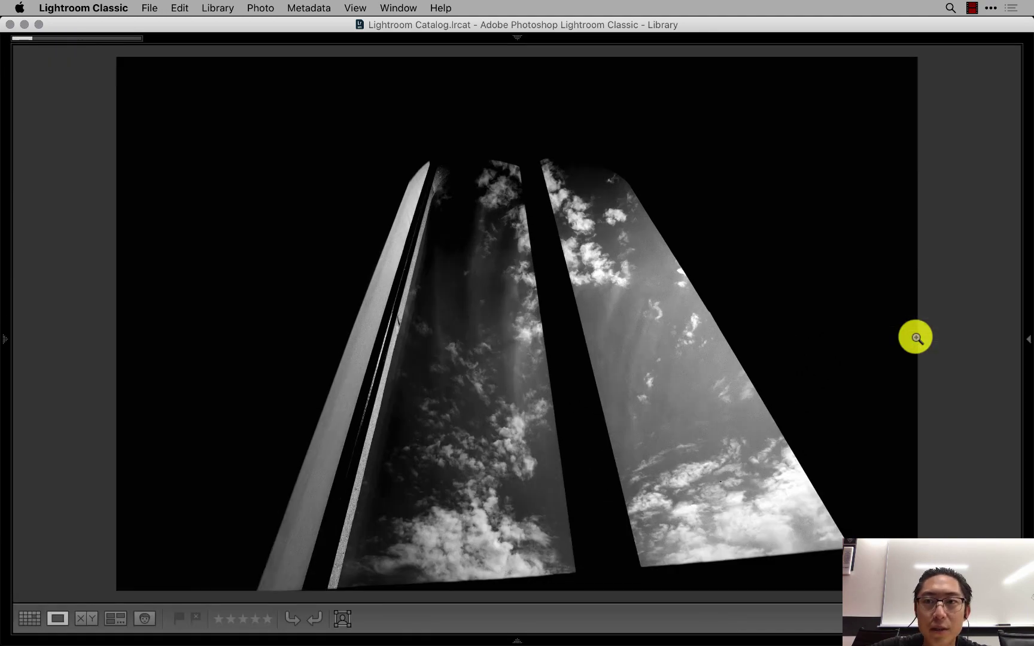
# - Black out the surroundings with Lights Out and flag the tower photo as a pick
pyautogui.press('l')
pyautogui.press('l')
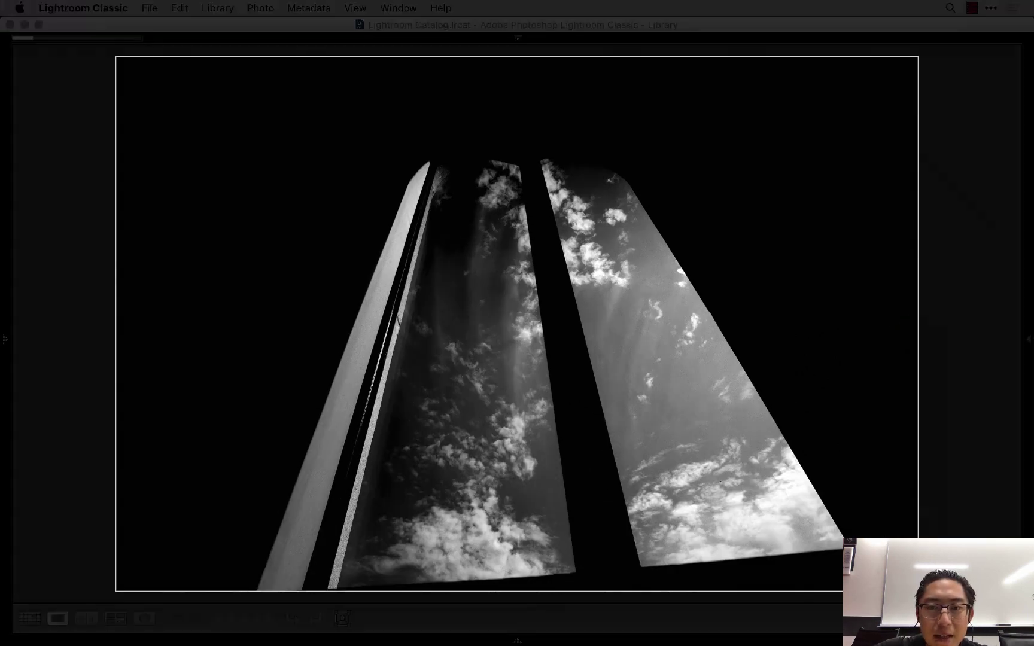
pyautogui.press('l')
pyautogui.press('l')
pyautogui.press('l')
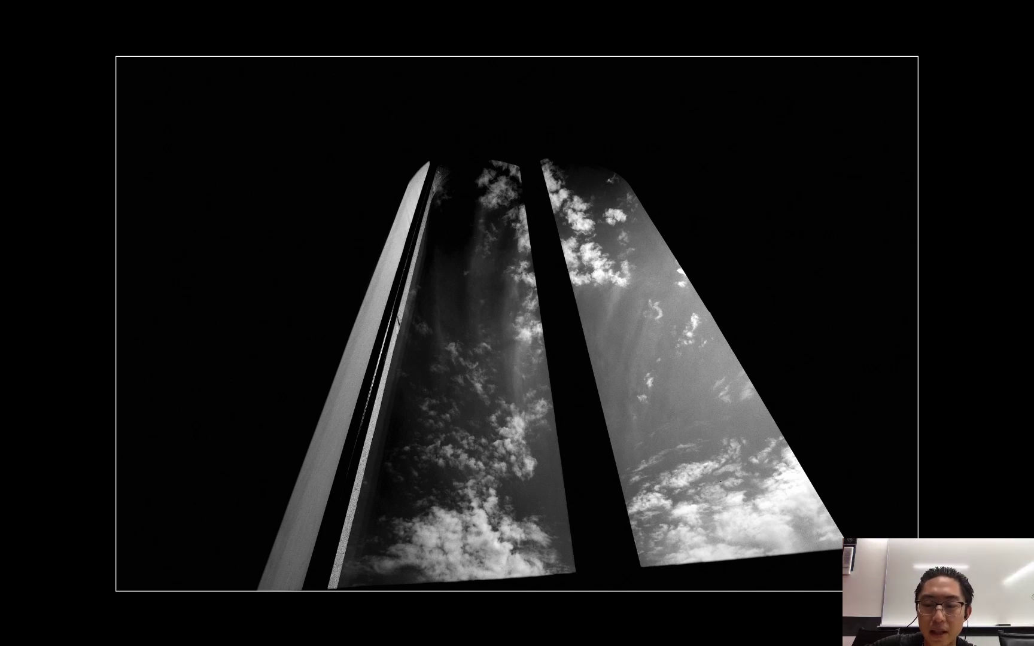
pyautogui.press('p')
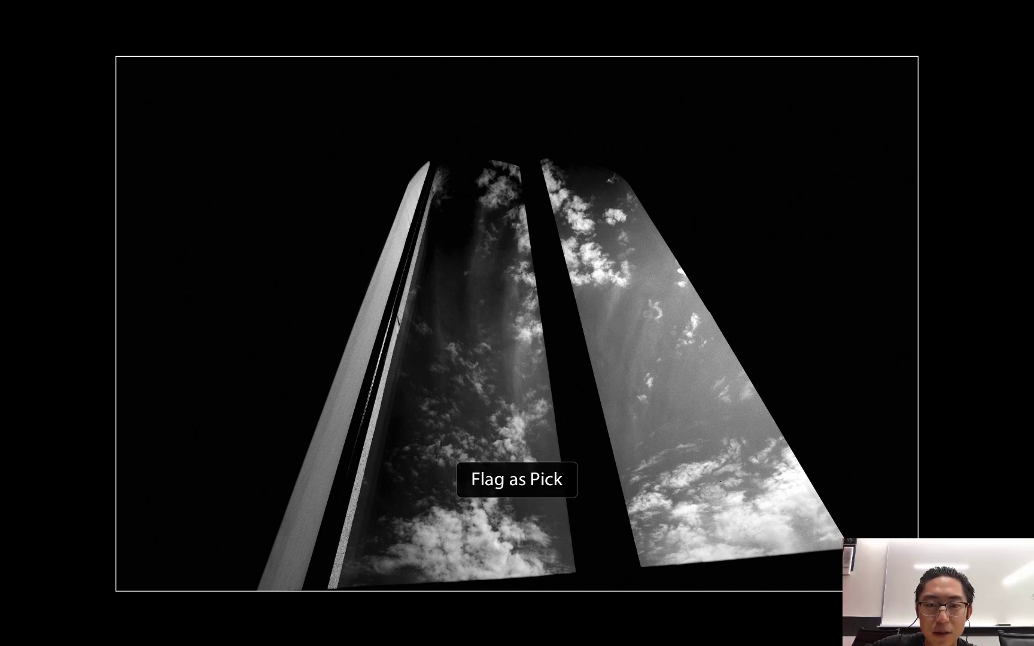
pyautogui.press('Right')
# - Flag another tower photo and the chosen staircase version as picks
pyautogui.press('Right')
pyautogui.press('Left')
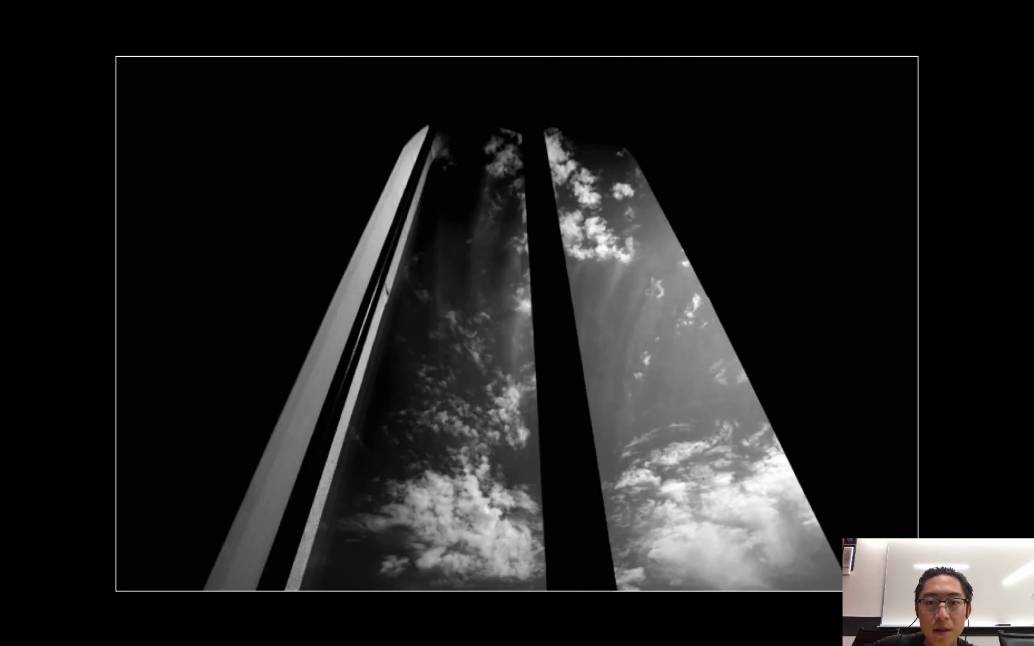
pyautogui.press('p')
pyautogui.press('Right')
pyautogui.press('Right')
pyautogui.press('Left')
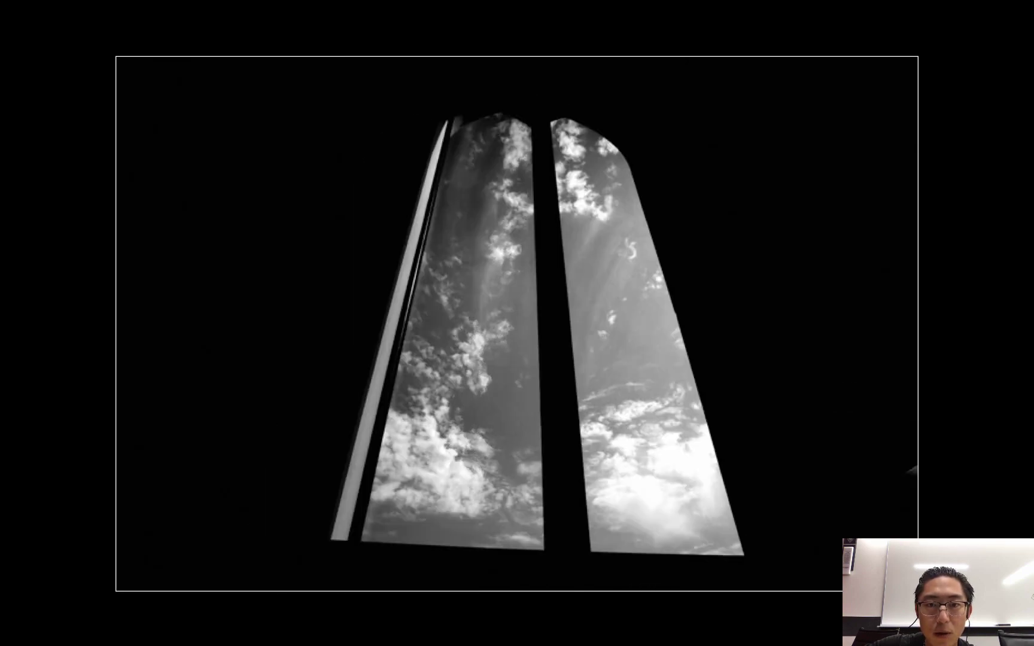
pyautogui.press('p')
pyautogui.press('Right')
pyautogui.press('Right')
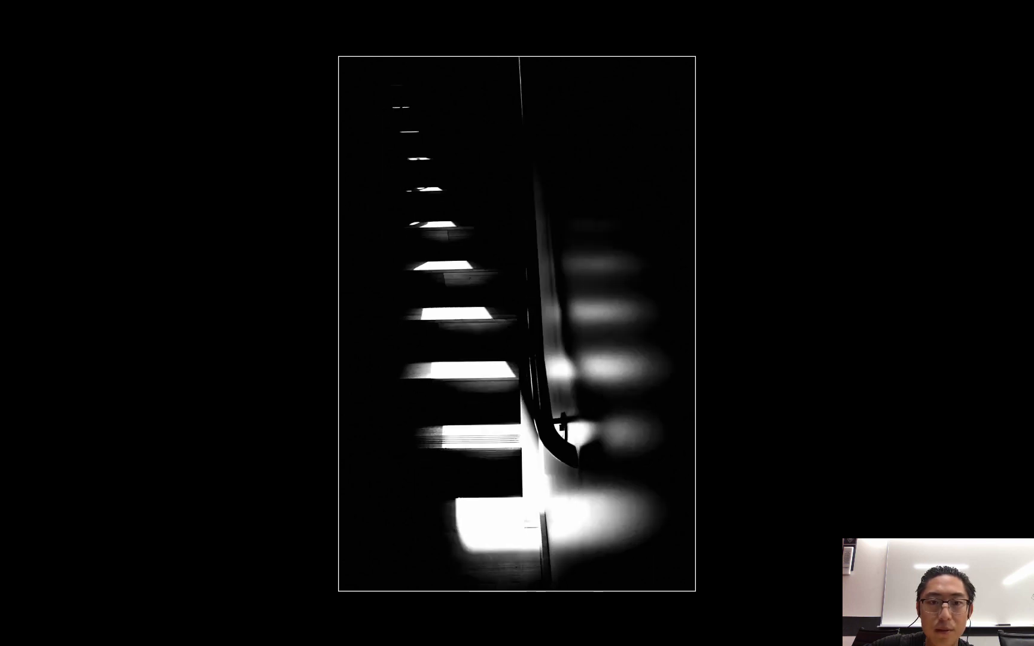
pyautogui.press('Right')
pyautogui.press('Right')
pyautogui.press('Right')
pyautogui.press('p')
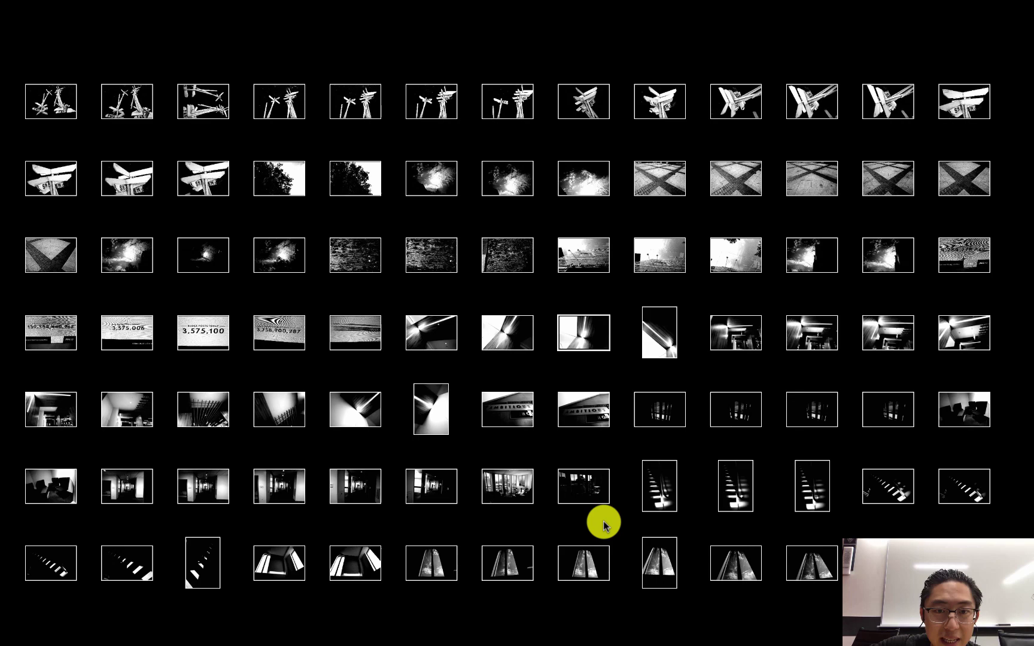
# - Show thumbnails three per row on a blacked-out grid and flag the streaked-screen photo as a pick
pyautogui.press('l')
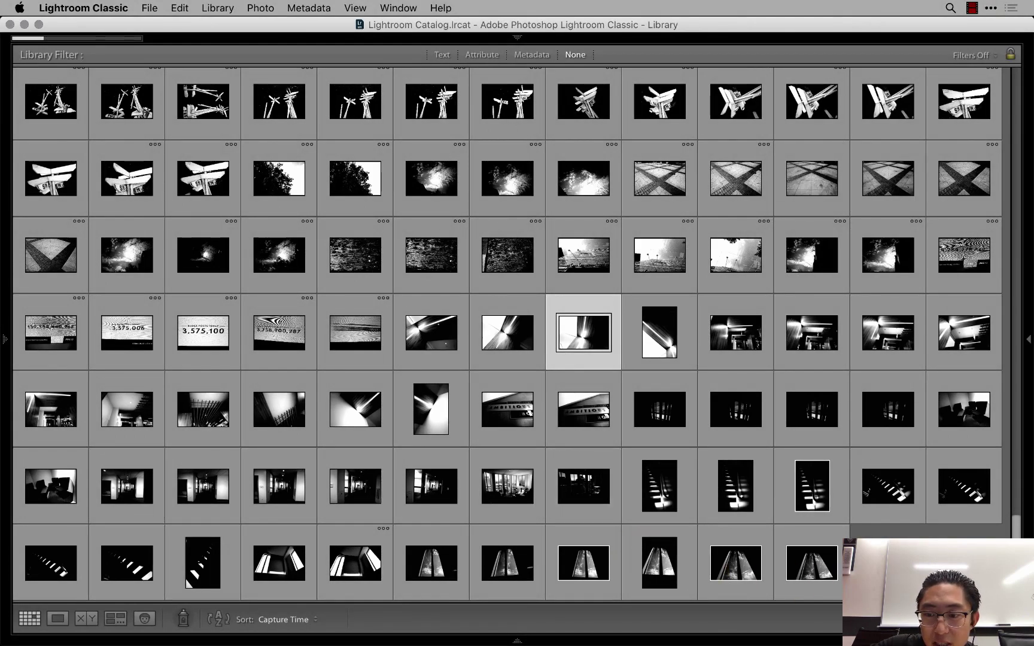
pyautogui.press('=')
pyautogui.press('=')
pyautogui.press('=')
pyautogui.press('=')
pyautogui.press('=')
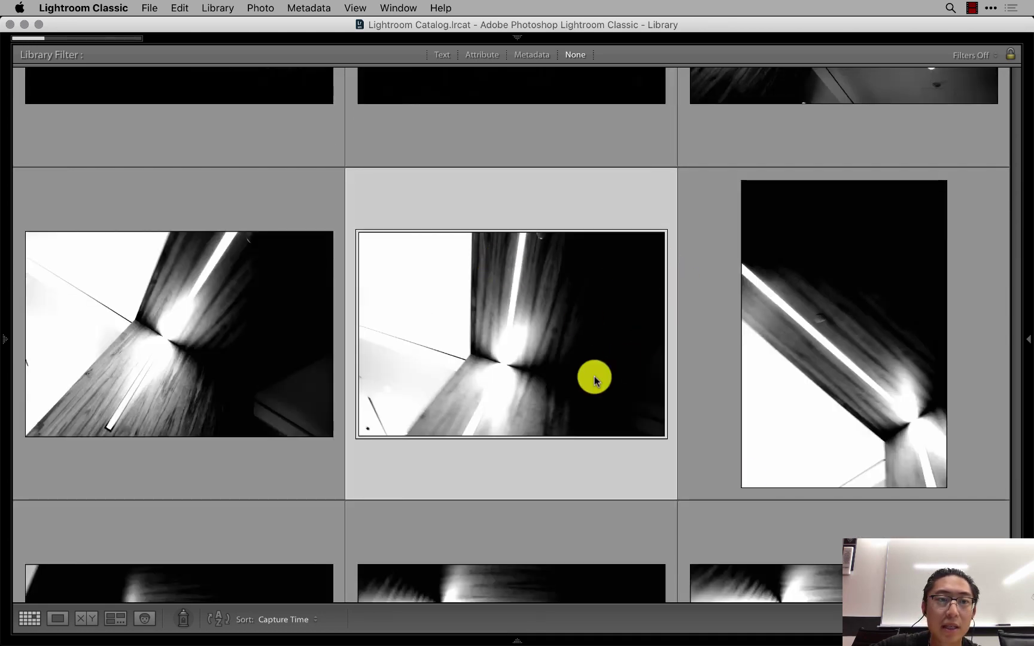
pyautogui.scroll(5, 595, 376)
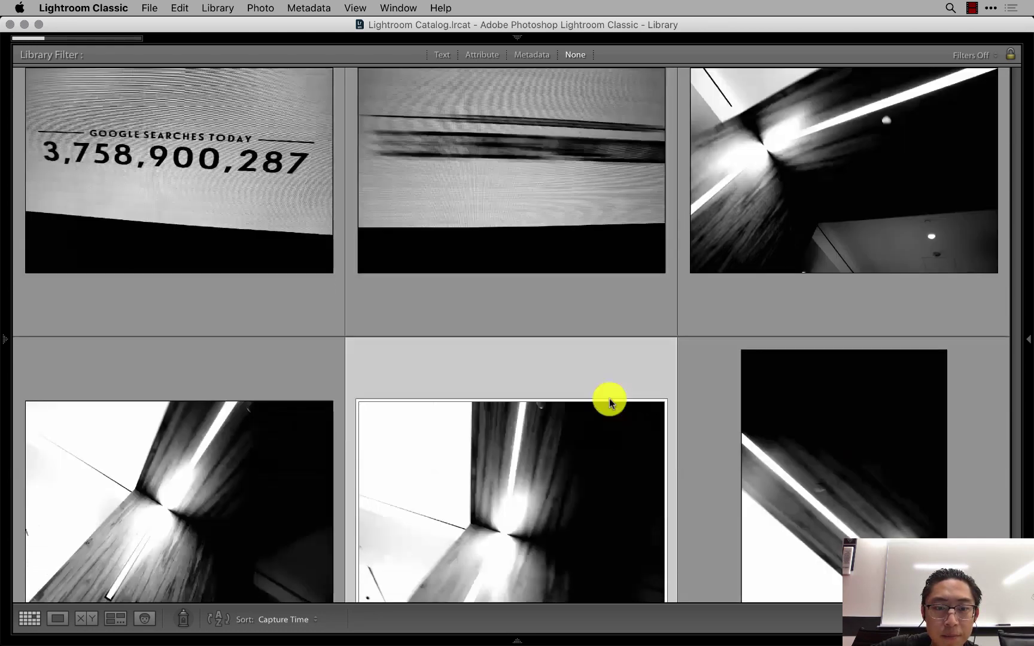
pyautogui.click(849, 362)
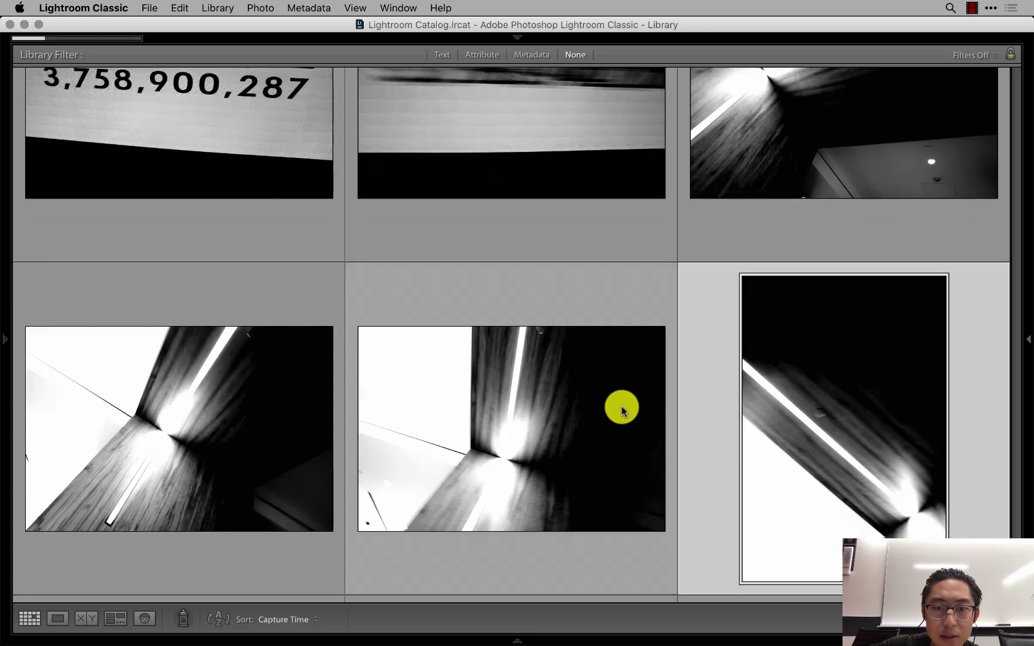
pyautogui.press('l')
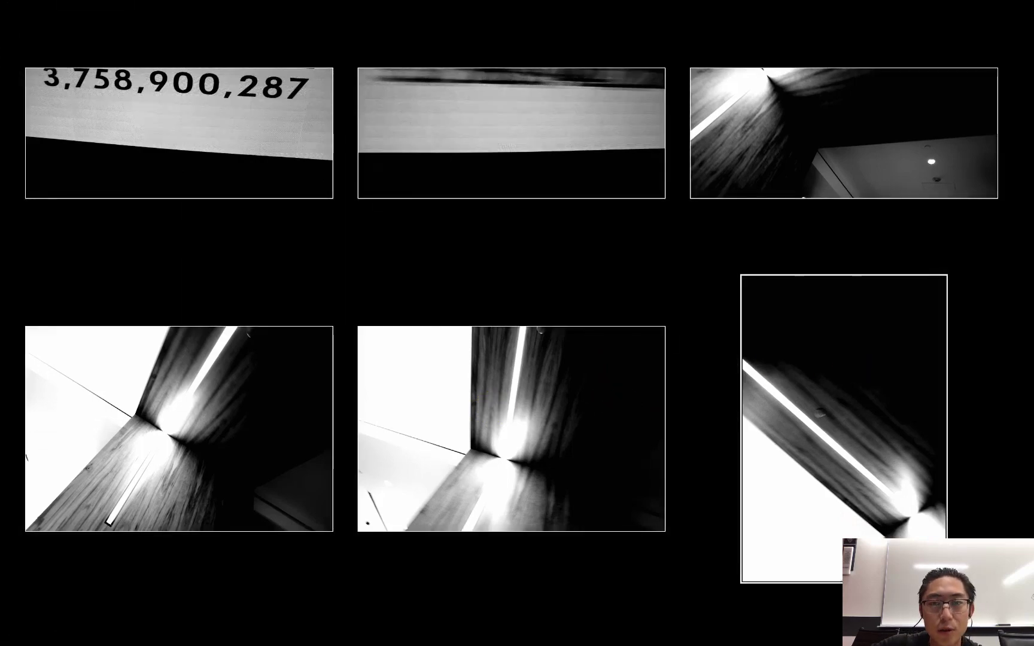
pyautogui.scroll(8, 591, 427)
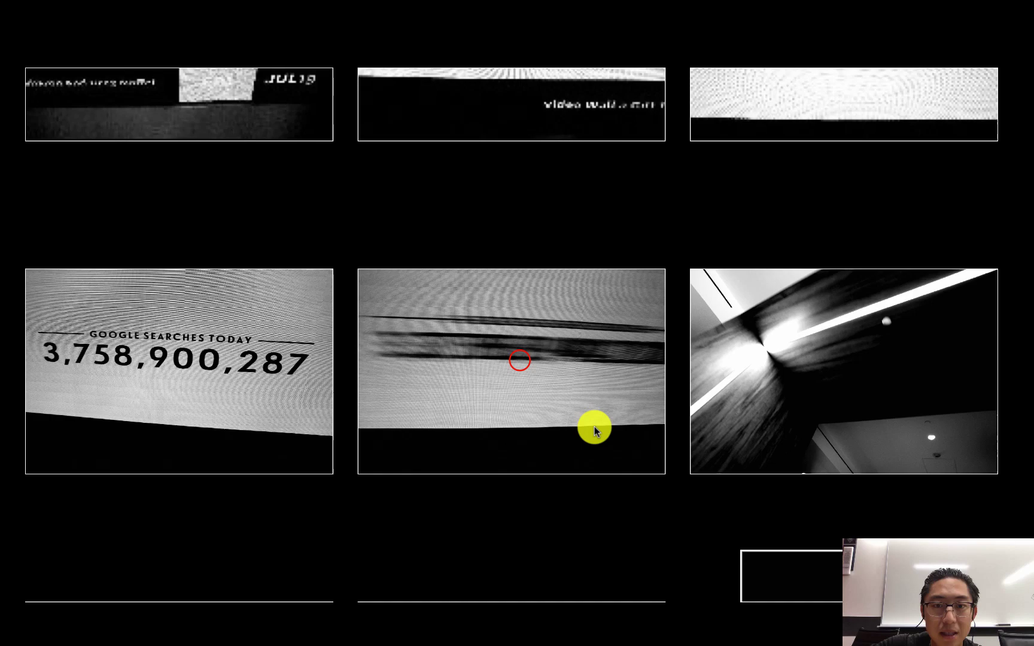
pyautogui.click(519, 362)
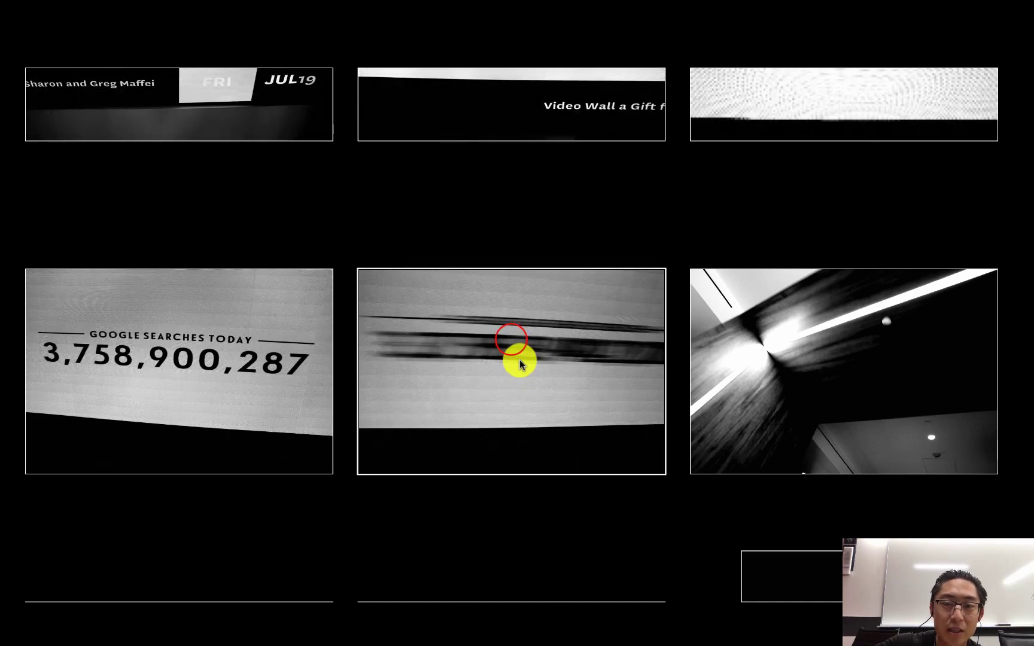
pyautogui.press('p')
# - Flag the 3,575,100 blog posts photo and the Internet Users photo as picks
pyautogui.click(204, 402)
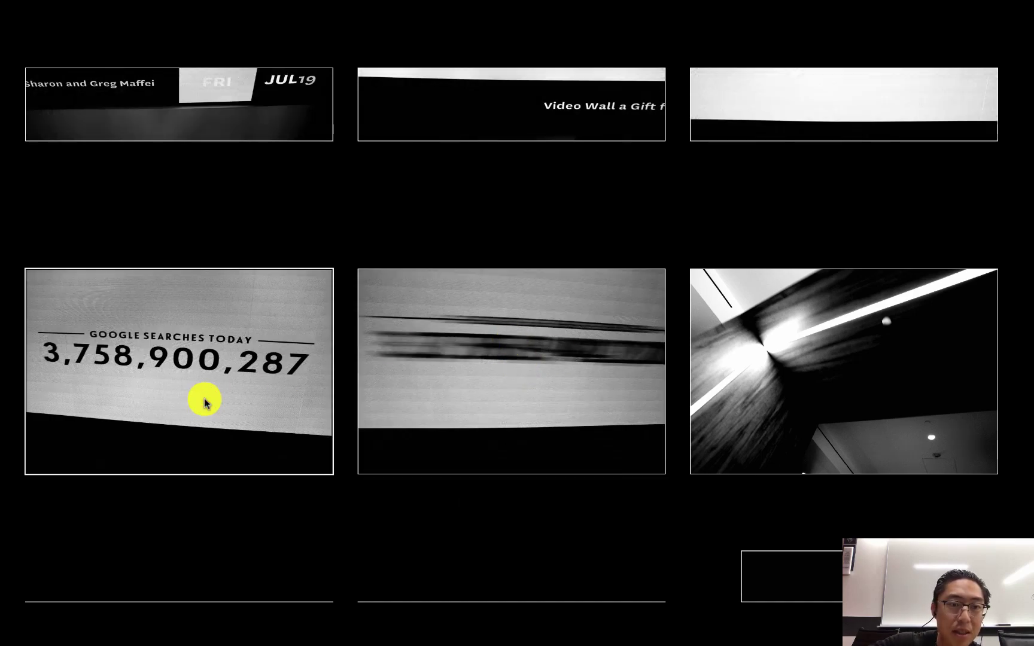
pyautogui.scroll(-3, 452, 399)
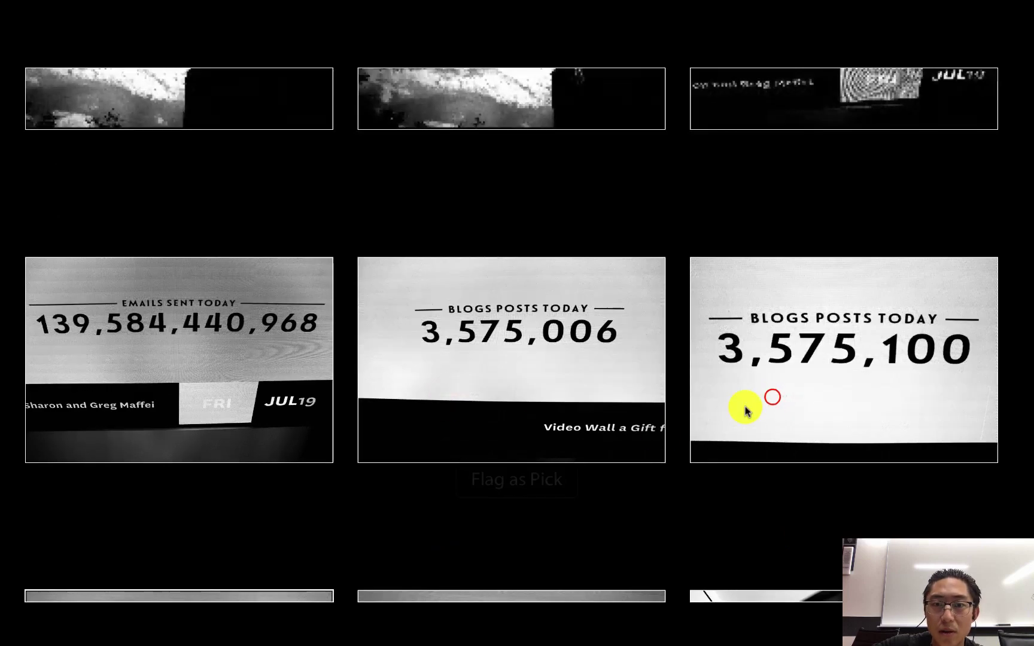
pyautogui.click(772, 399)
pyautogui.press('p')
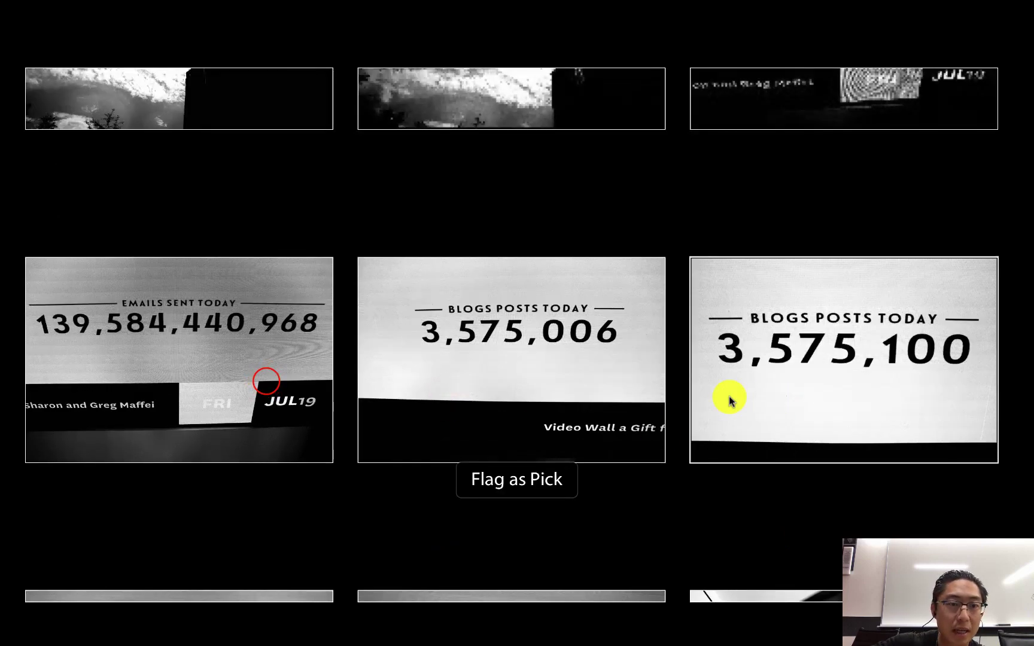
pyautogui.click(266, 383)
pyautogui.scroll(5, 351, 374)
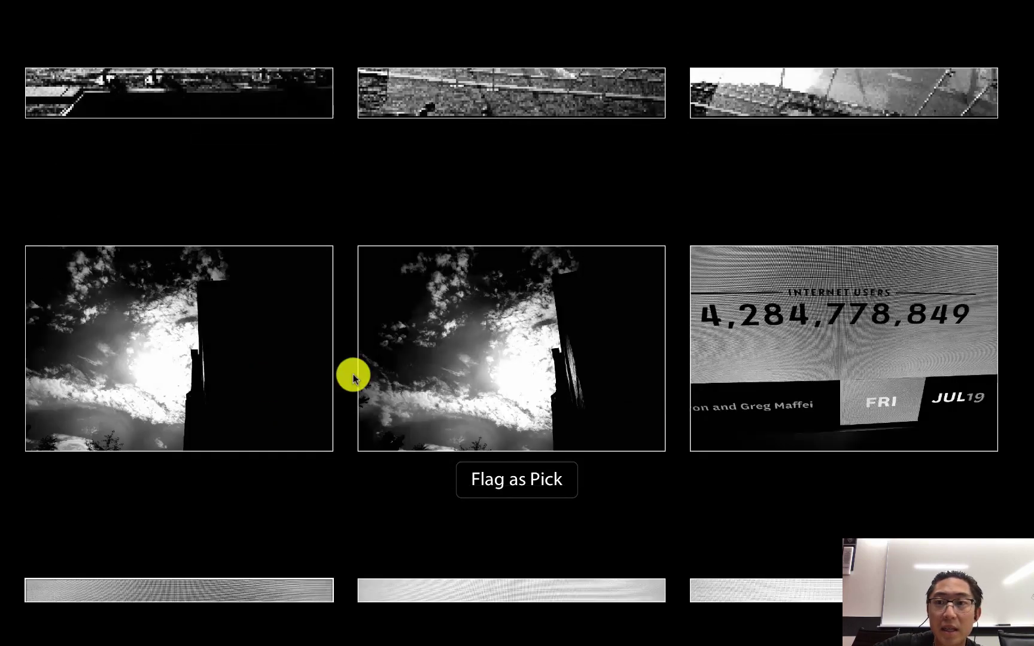
pyautogui.scroll(-3, 639, 470)
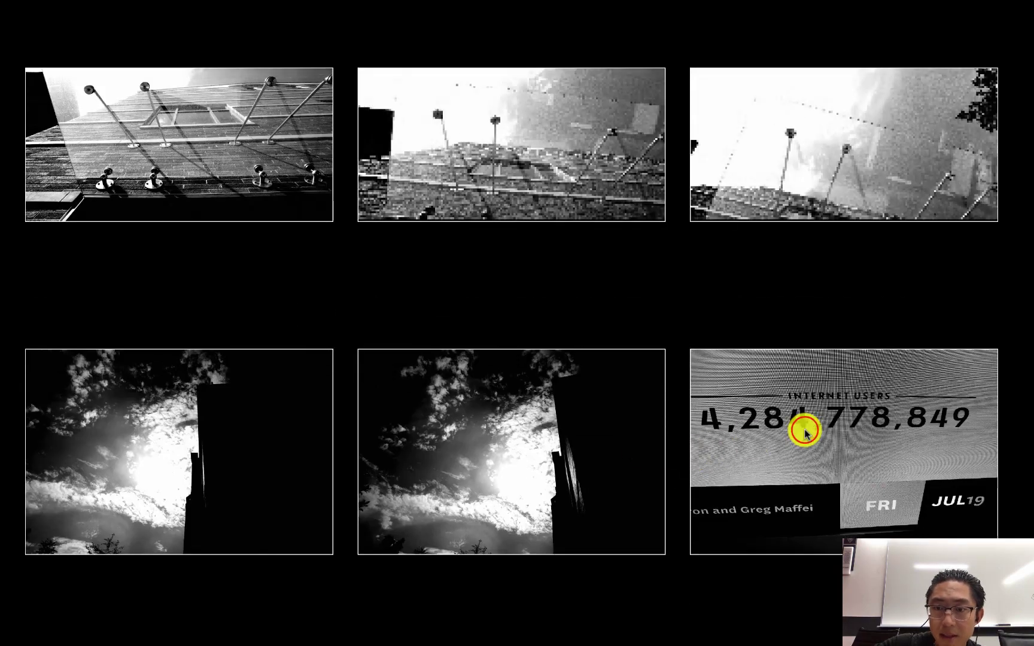
pyautogui.click(803, 427)
pyautogui.press('p')
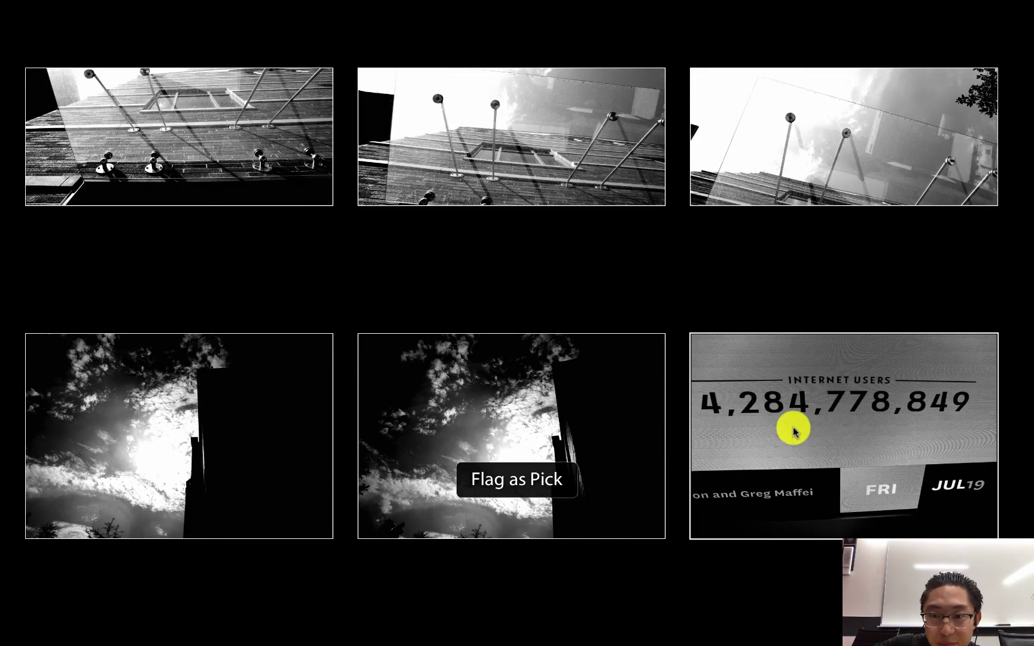
# - Flag the first glass canopy photo as a pick
pyautogui.scroll(-3, 628, 440)
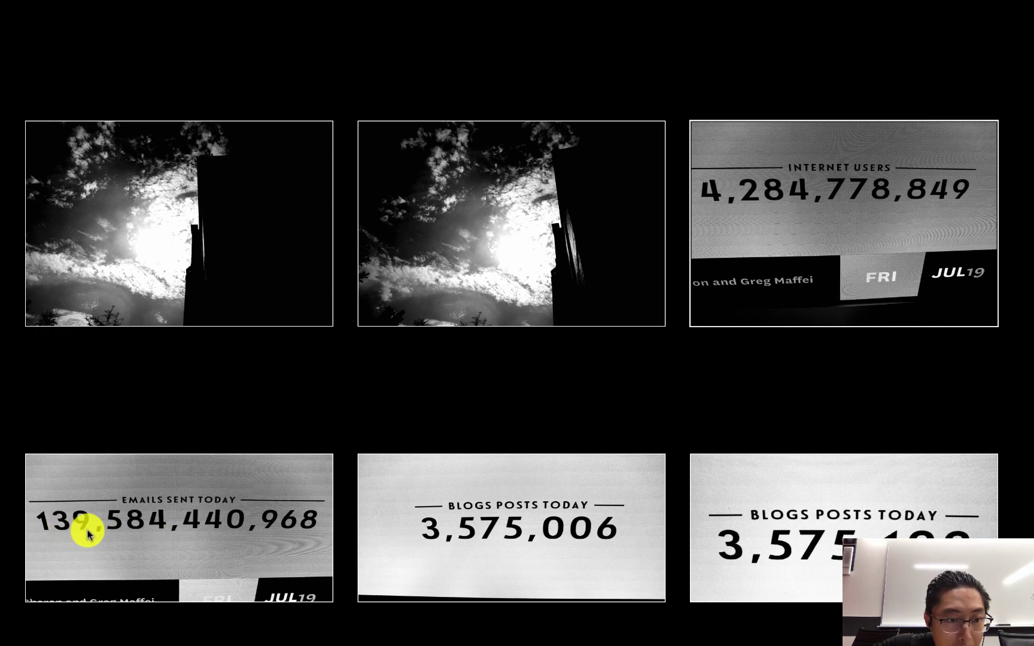
pyautogui.scroll(1, 512, 462)
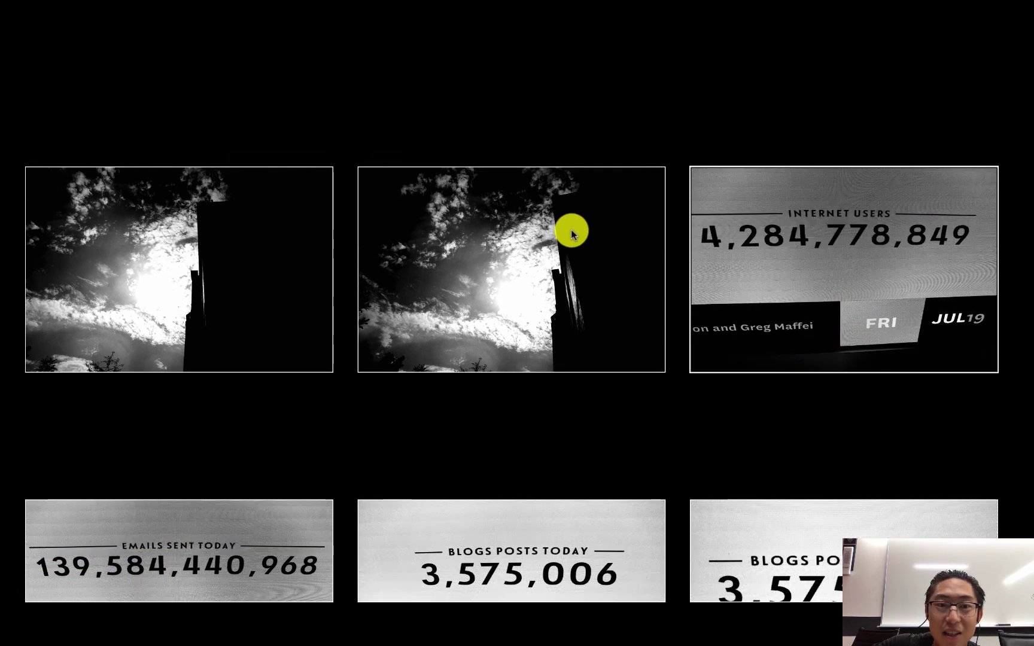
pyautogui.scroll(1, 535, 350)
pyautogui.click(531, 364)
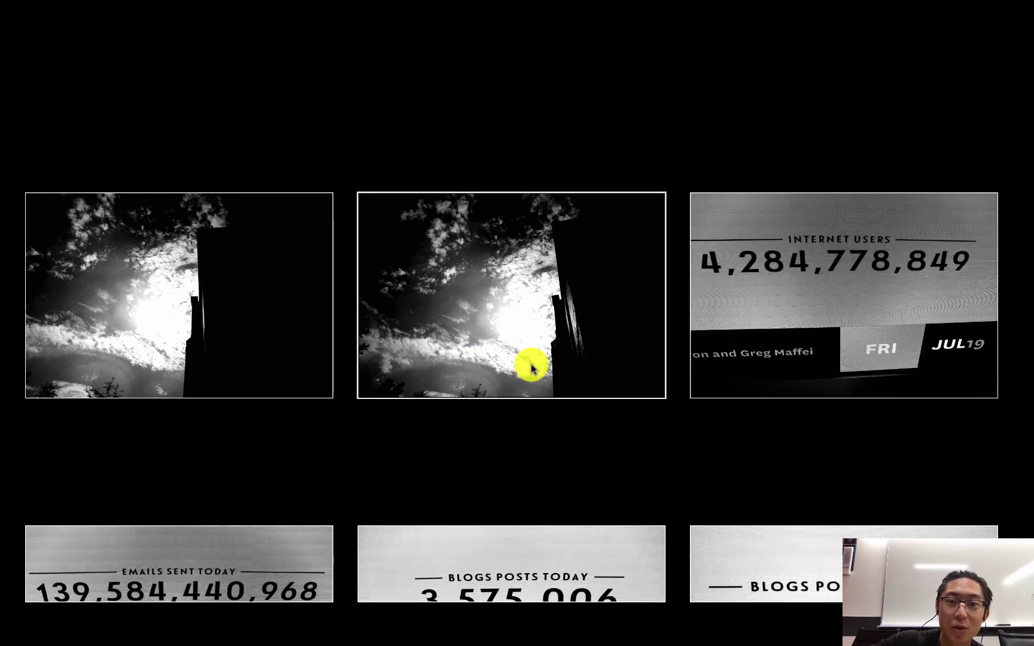
pyautogui.scroll(4, 532, 364)
pyautogui.scroll(2, 637, 363)
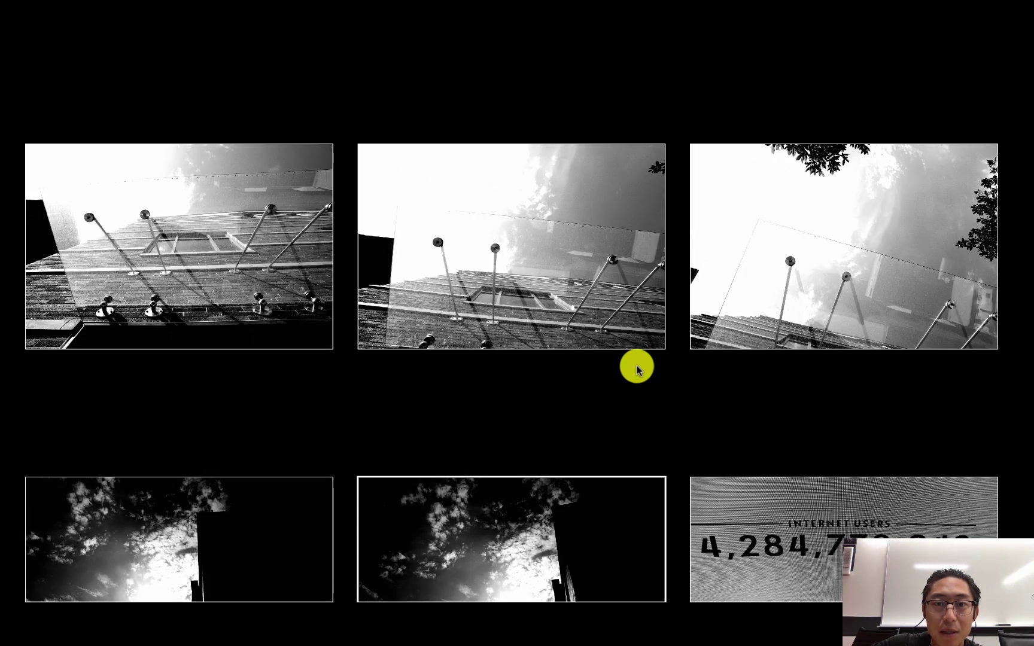
pyautogui.click(230, 271)
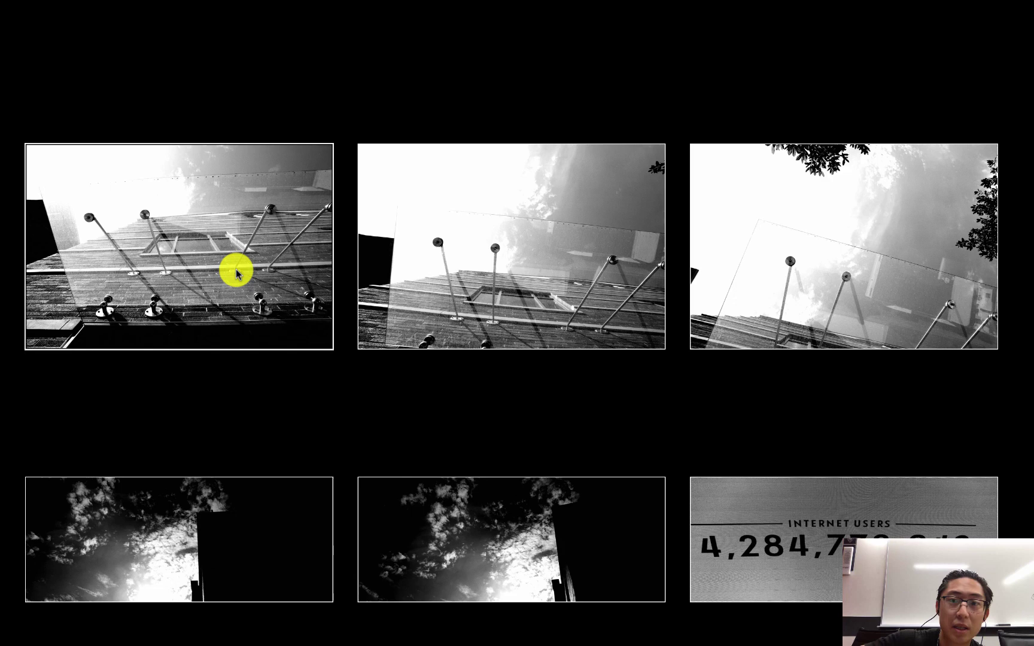
pyautogui.press('p')
# - Flag the dark sun-through-clouds sky photo as a pick, then select the middle pavement photo
pyautogui.scroll(2, 235, 270)
pyautogui.scroll(8, 522, 329)
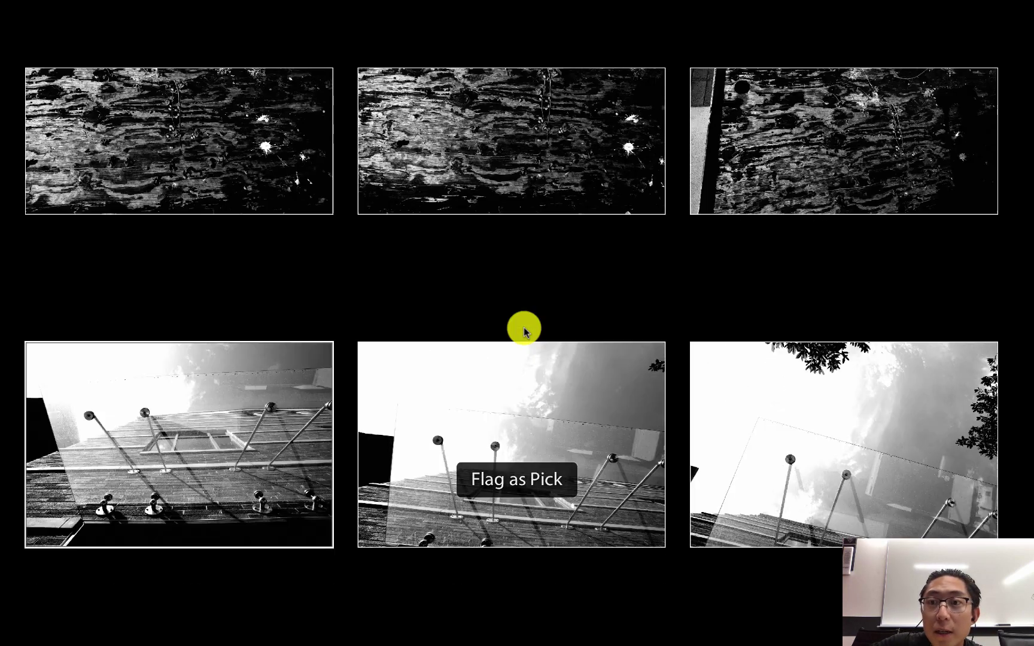
pyautogui.scroll(1, 646, 392)
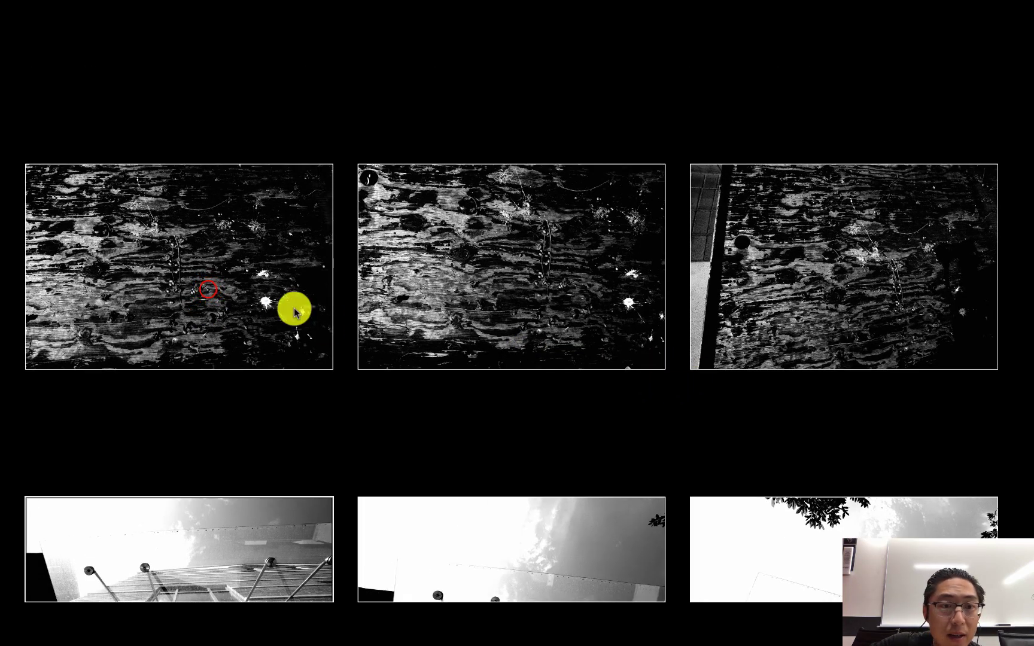
pyautogui.click(209, 292)
pyautogui.scroll(10, 436, 302)
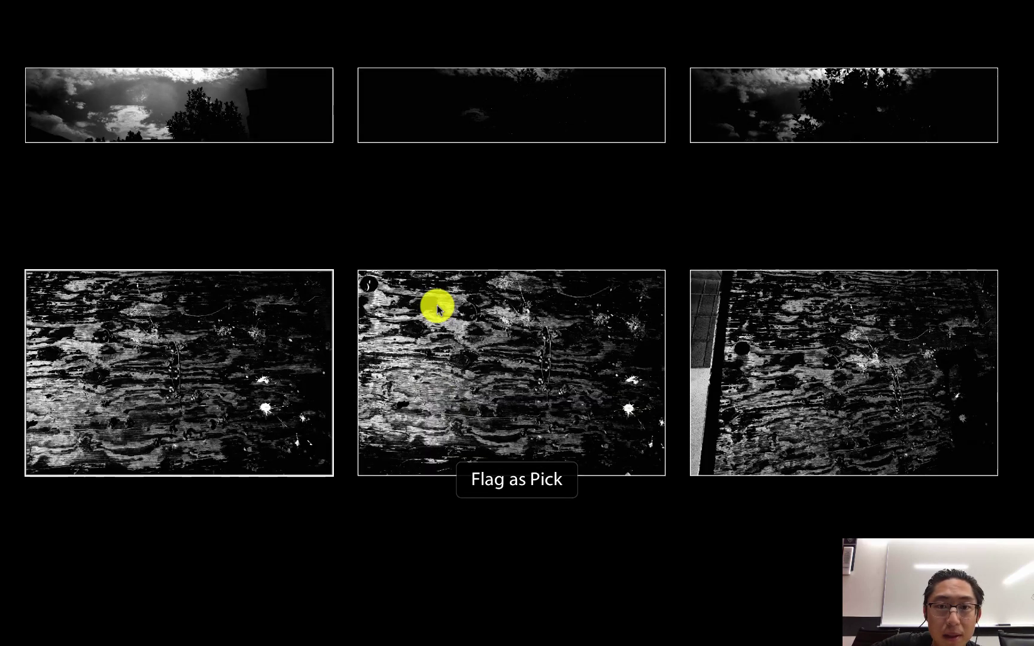
pyautogui.scroll(1, 632, 382)
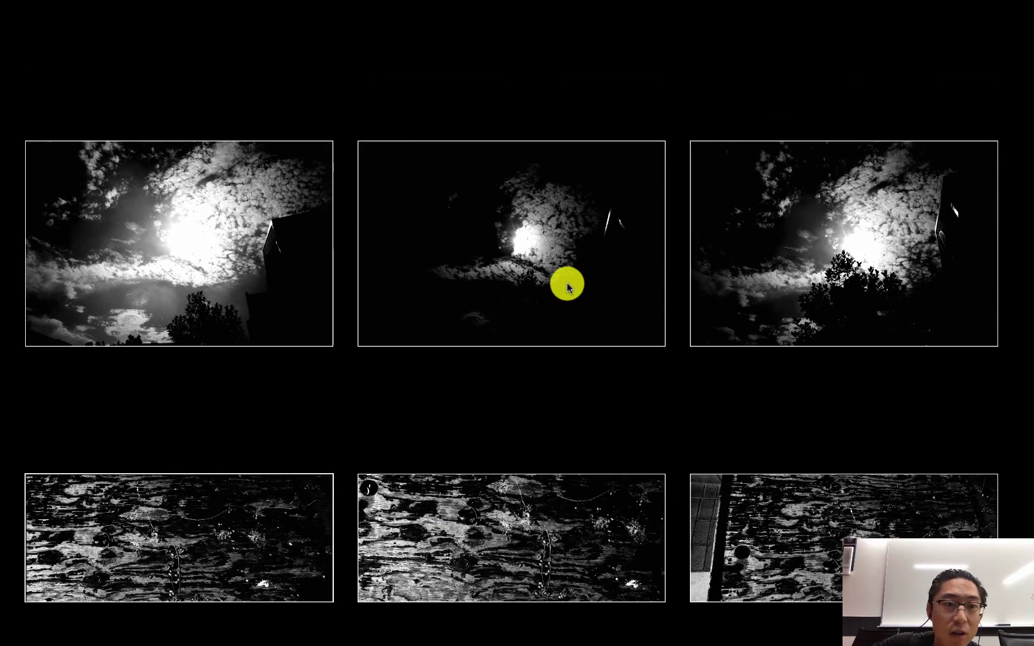
pyautogui.click(519, 266)
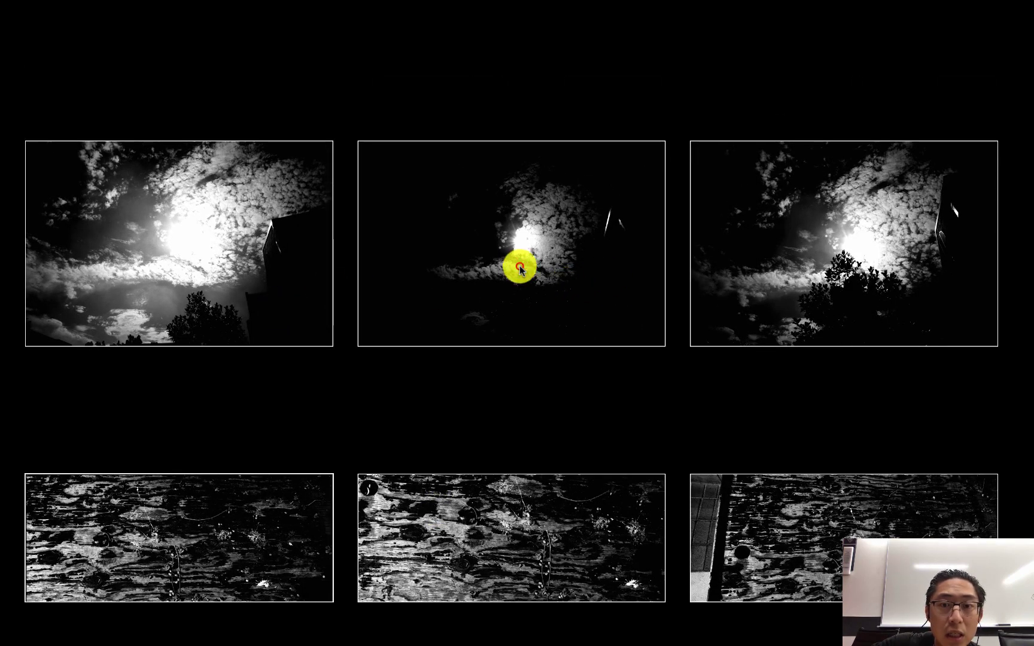
pyautogui.press('p')
pyautogui.scroll(5, 519, 265)
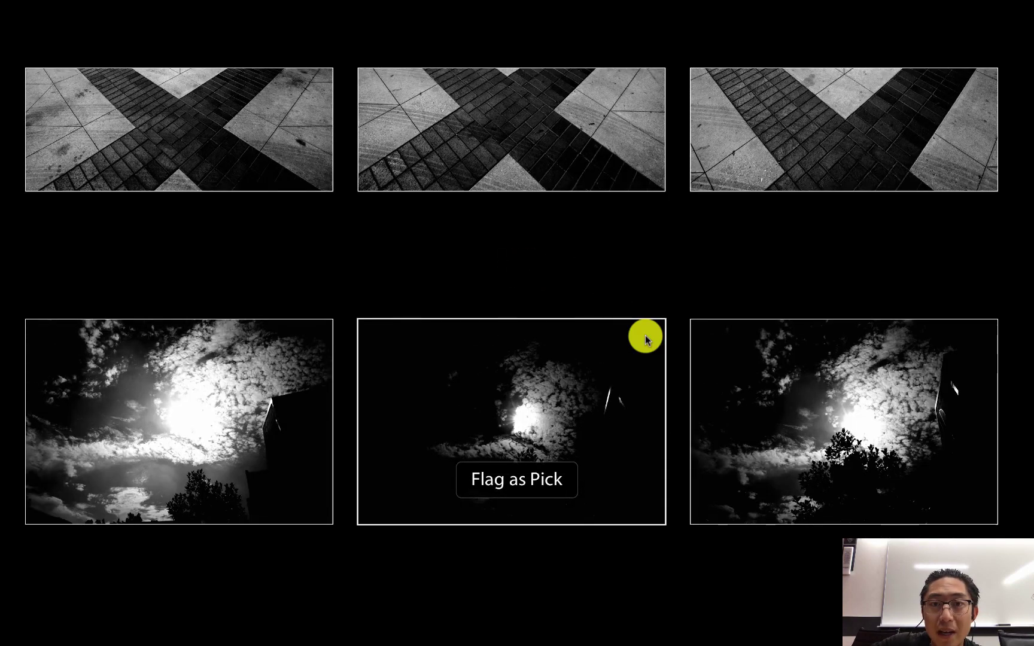
pyautogui.scroll(3, 645, 337)
pyautogui.click(555, 232)
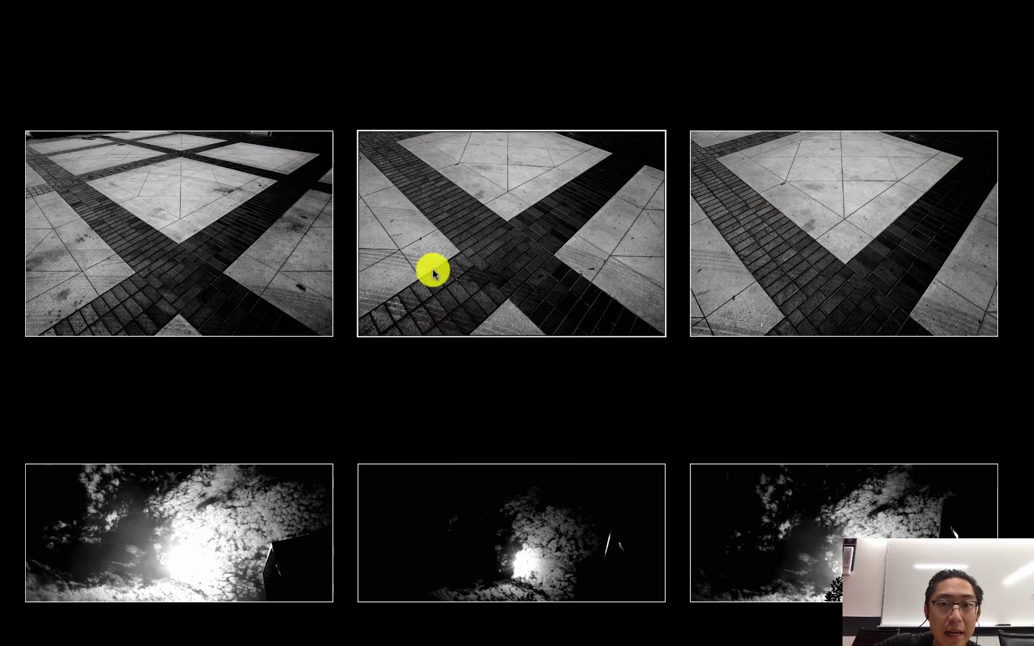
# - Scroll up to the leaning FMS signpost shots and flag one of them as a pick
pyautogui.scroll(10, 434, 269)
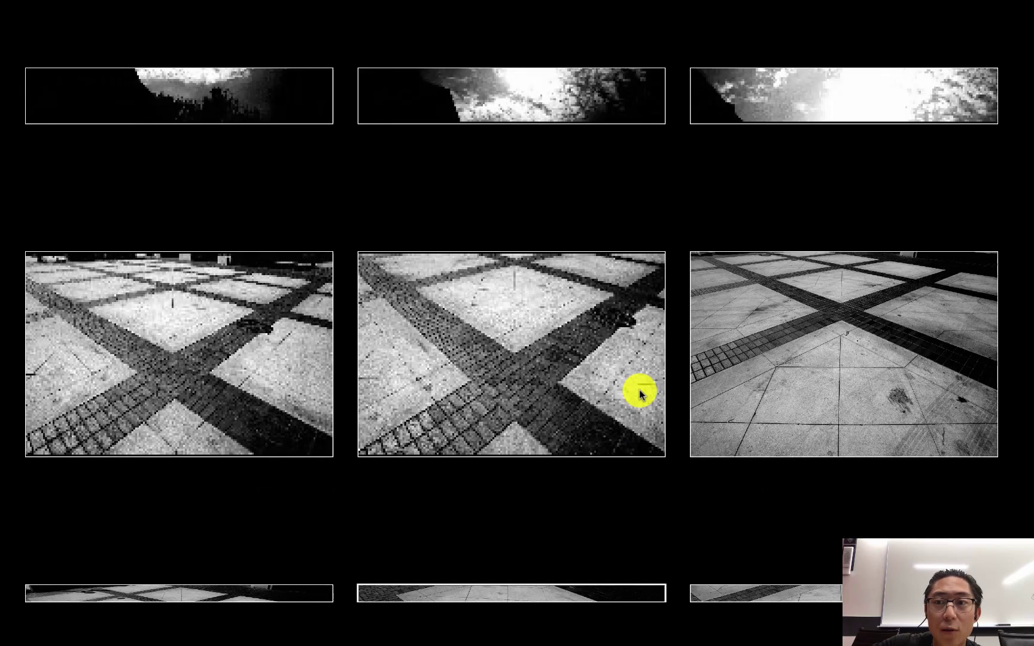
pyautogui.scroll(5, 639, 392)
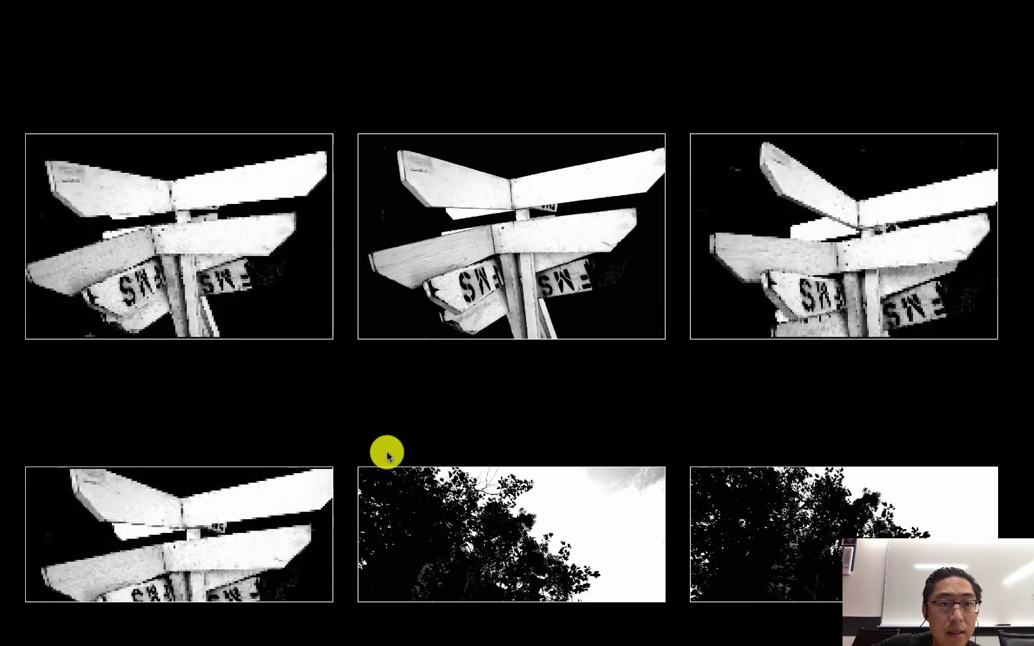
pyautogui.scroll(1, 387, 455)
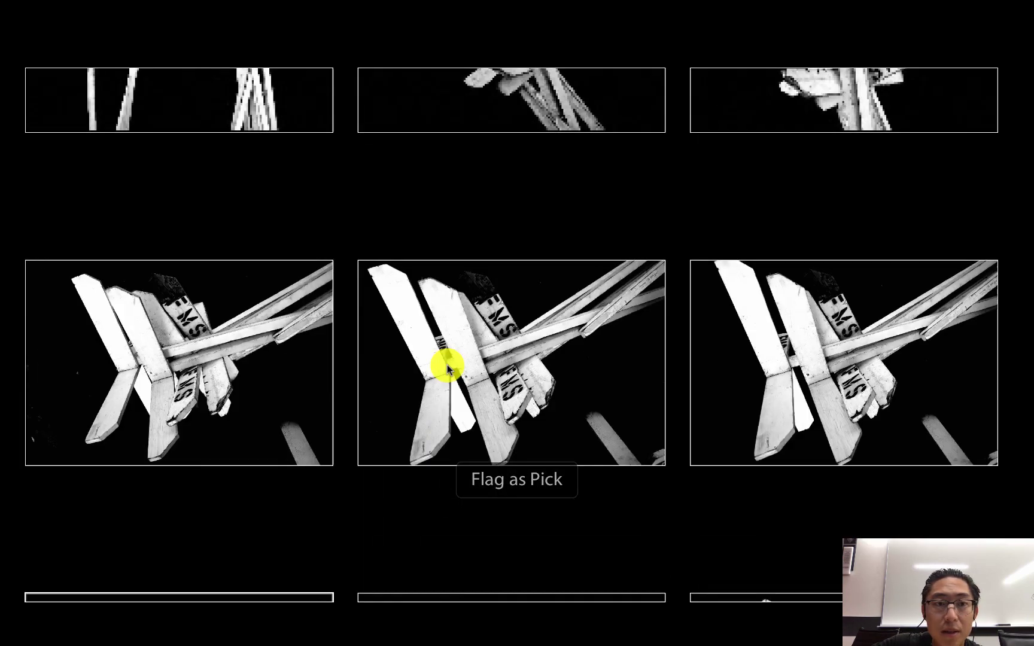
pyautogui.scroll(6, 600, 404)
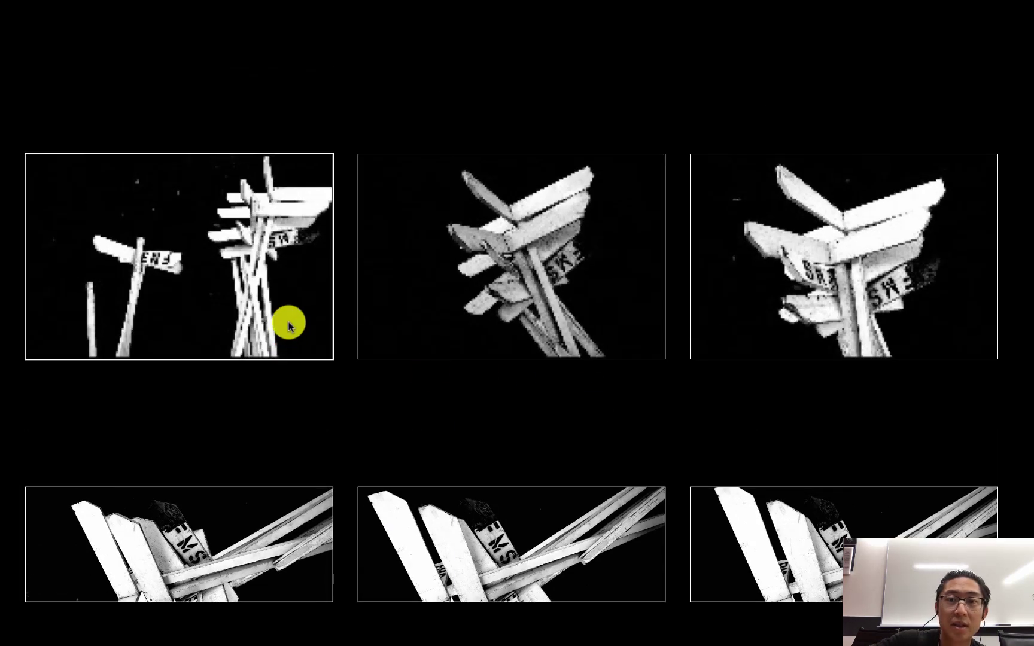
pyautogui.press('p')
pyautogui.scroll(7, 288, 321)
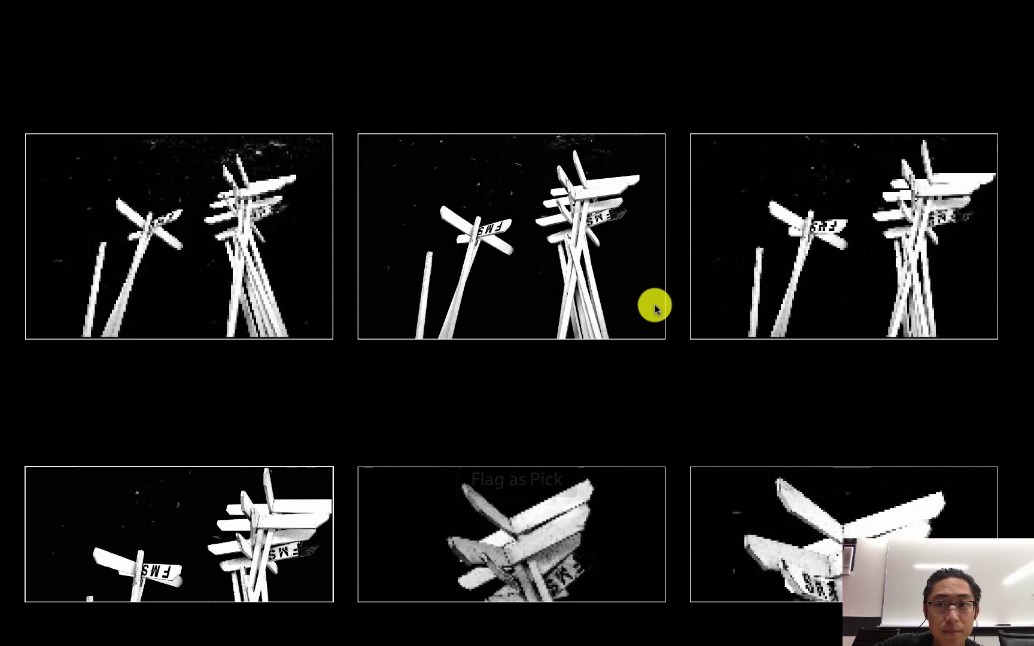
pyautogui.scroll(10, 595, 500)
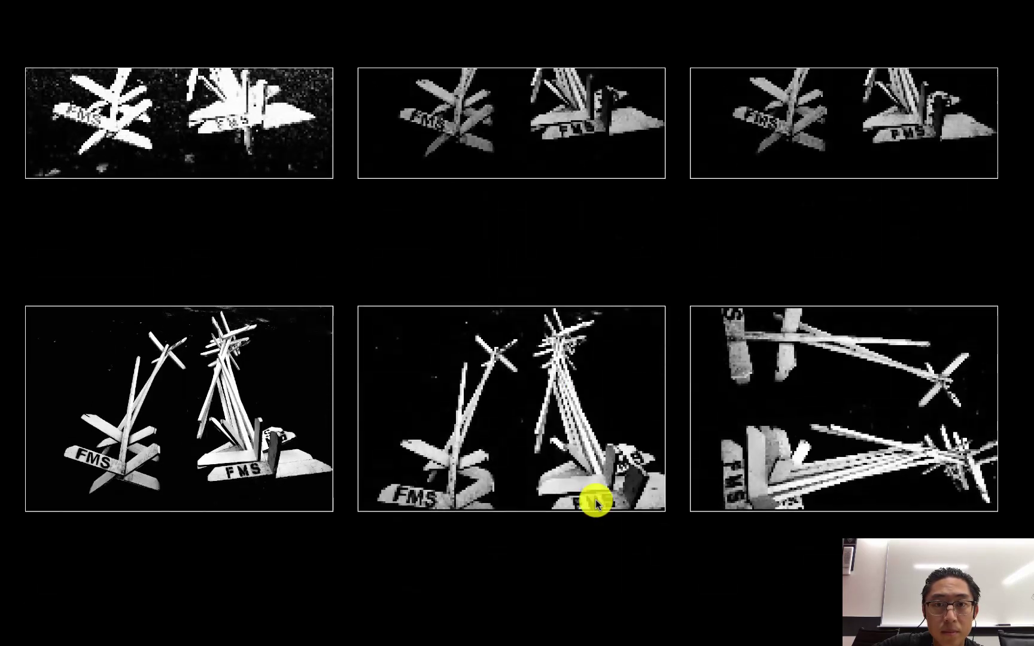
pyautogui.scroll(2, 614, 431)
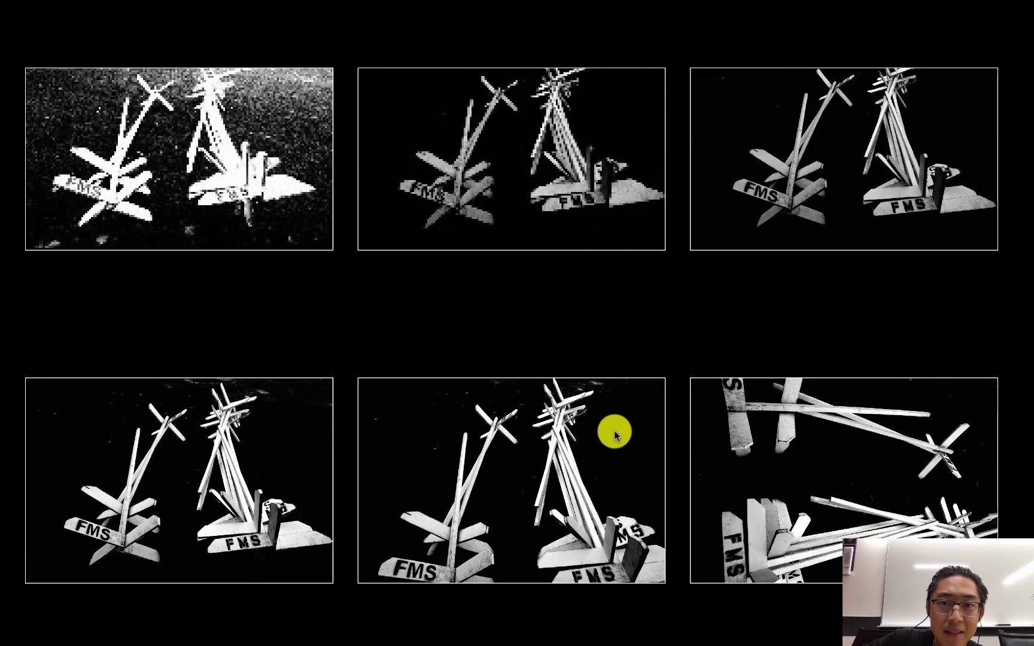
pyautogui.scroll(1, 614, 431)
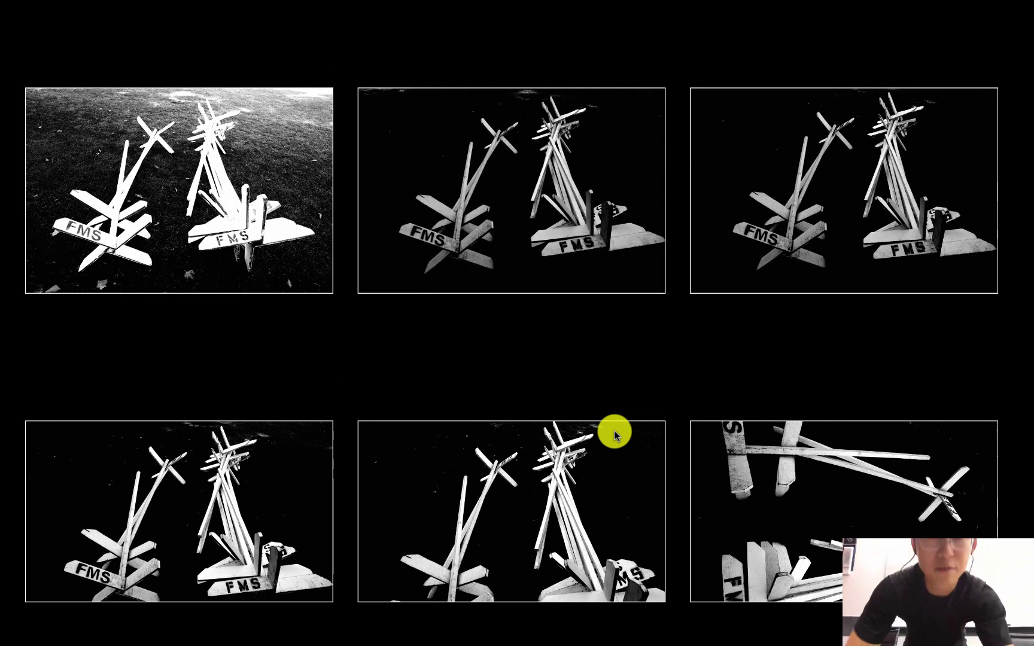
pyautogui.scroll(5, 663, 304)
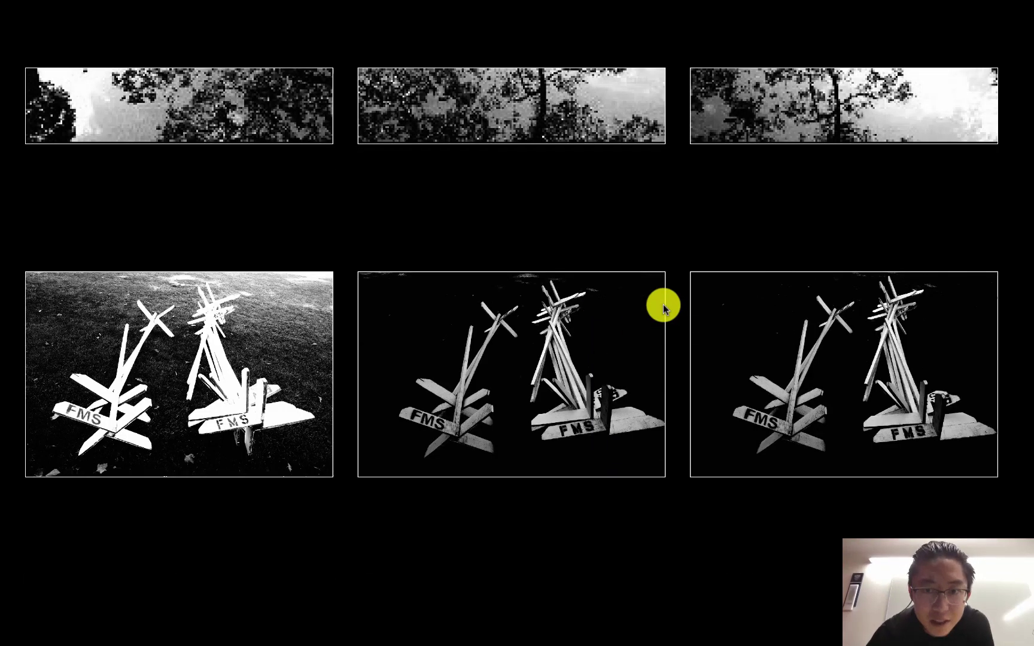
pyautogui.scroll(7, 662, 304)
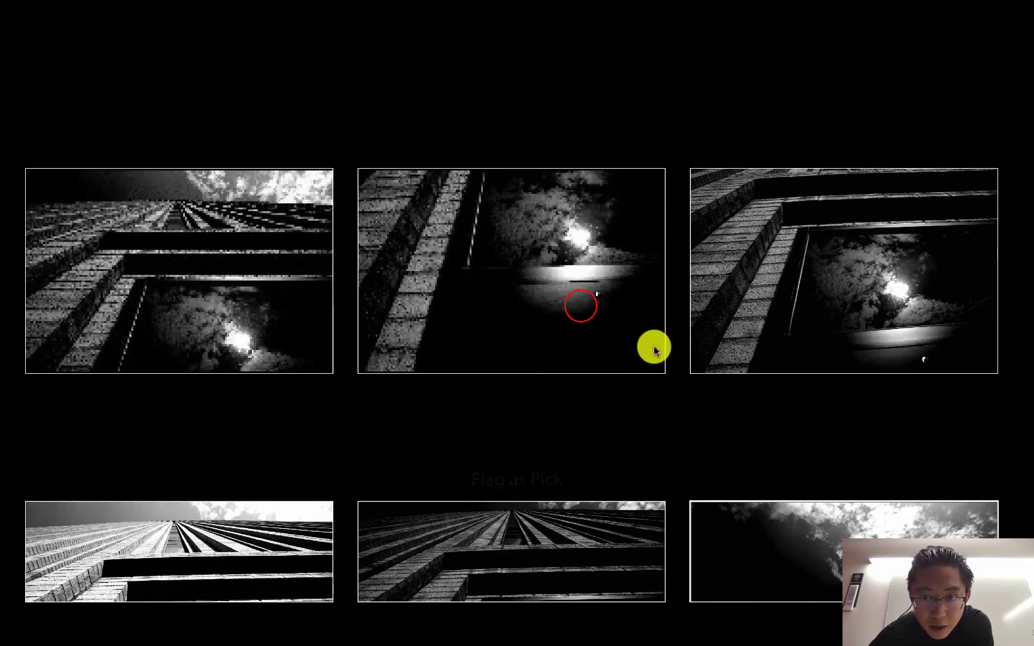
# - Flag the middle and right window-reflection photos and the top-right sky-and-tower photo as picks
pyautogui.click(579, 305)
pyautogui.press('p')
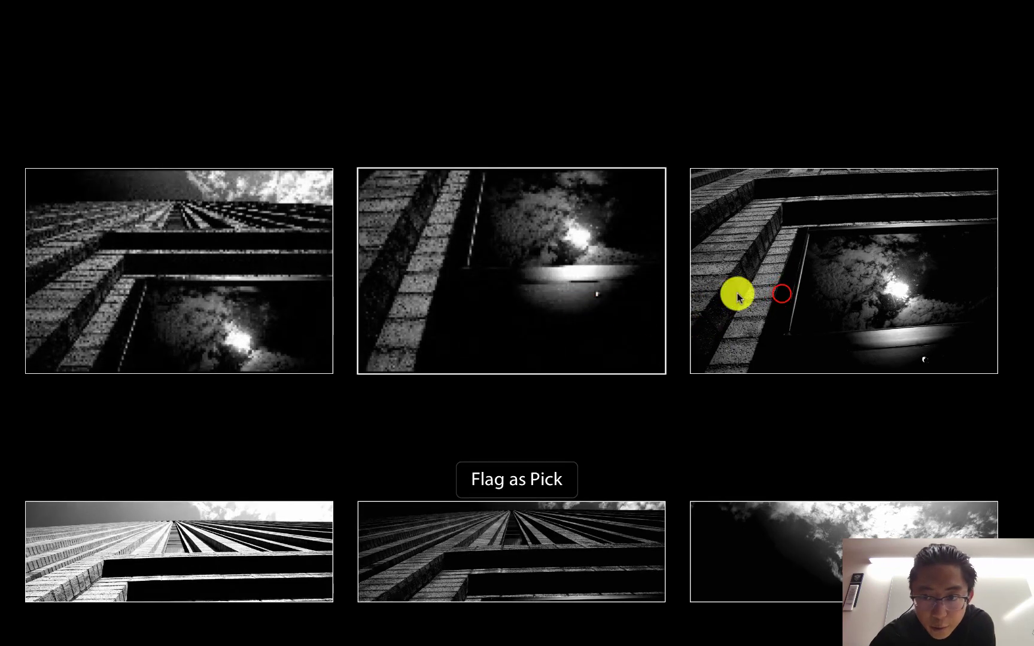
pyautogui.click(781, 294)
pyautogui.press('p')
pyautogui.click(264, 313)
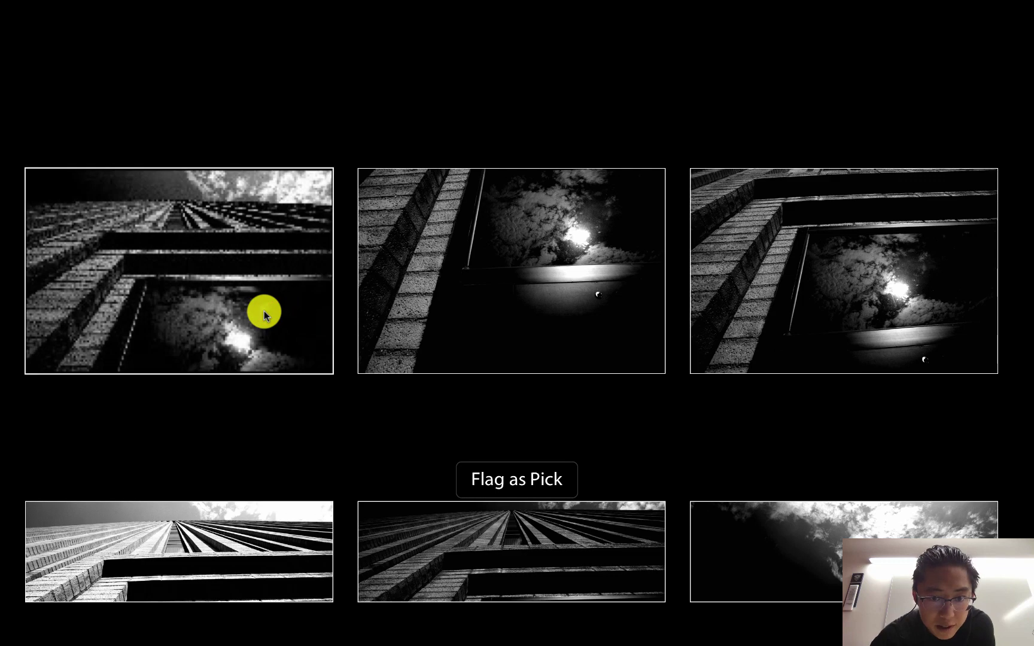
pyautogui.scroll(4, 264, 311)
pyautogui.scroll(1, 706, 338)
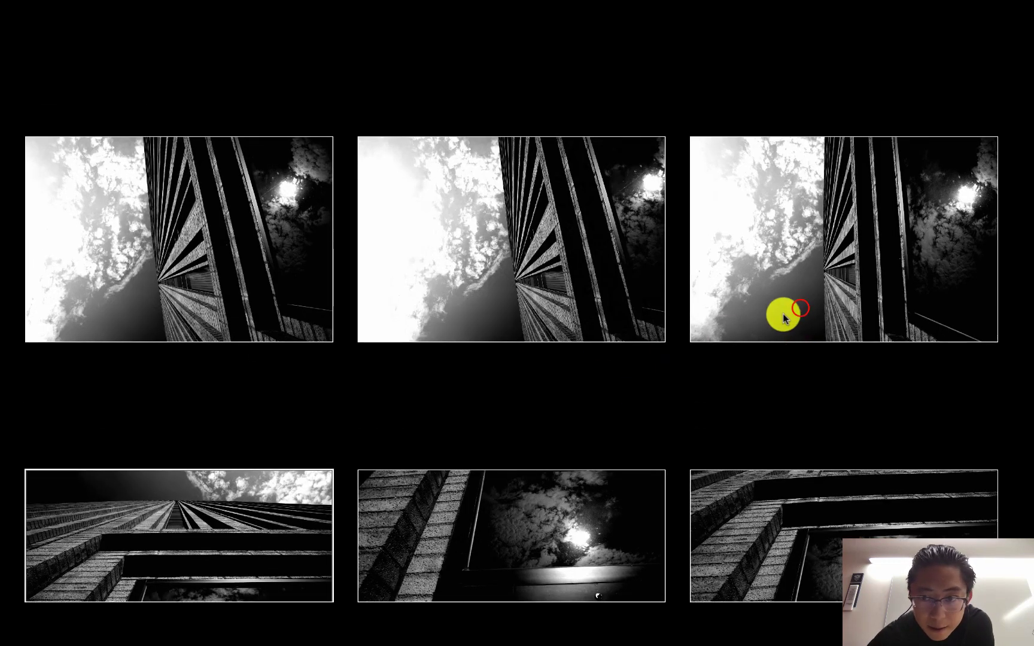
pyautogui.click(800, 310)
pyautogui.press('p')
# - Flag the middle and right skyscraper photos and the middle tower-against-clouds photo as picks
pyautogui.scroll(2, 800, 307)
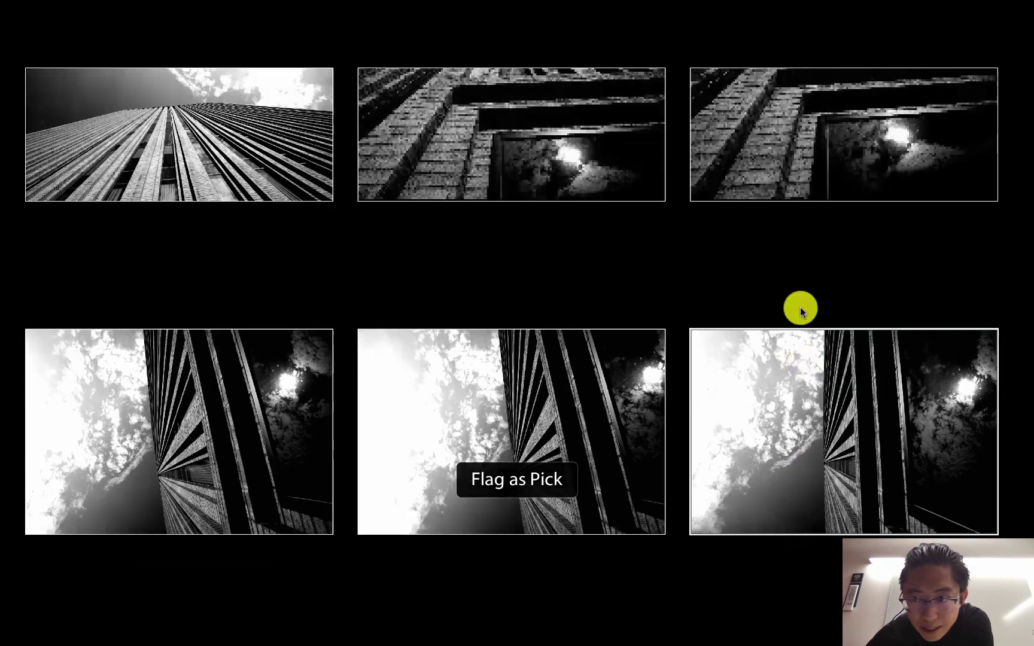
pyautogui.scroll(3, 638, 371)
pyautogui.click(611, 379)
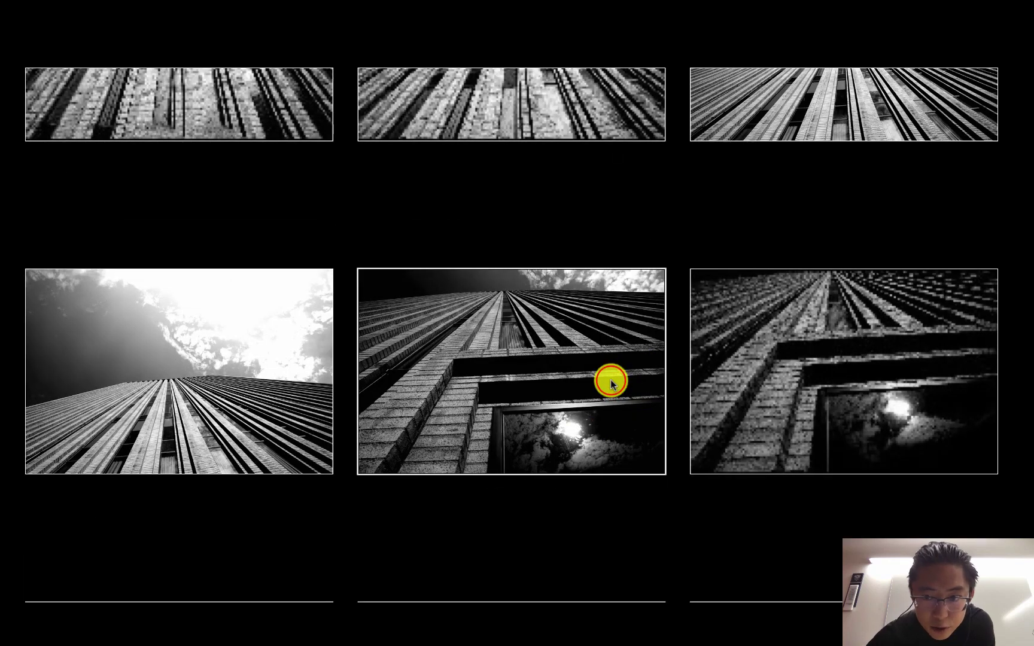
pyautogui.press('p')
pyautogui.click(799, 379)
pyautogui.press('p')
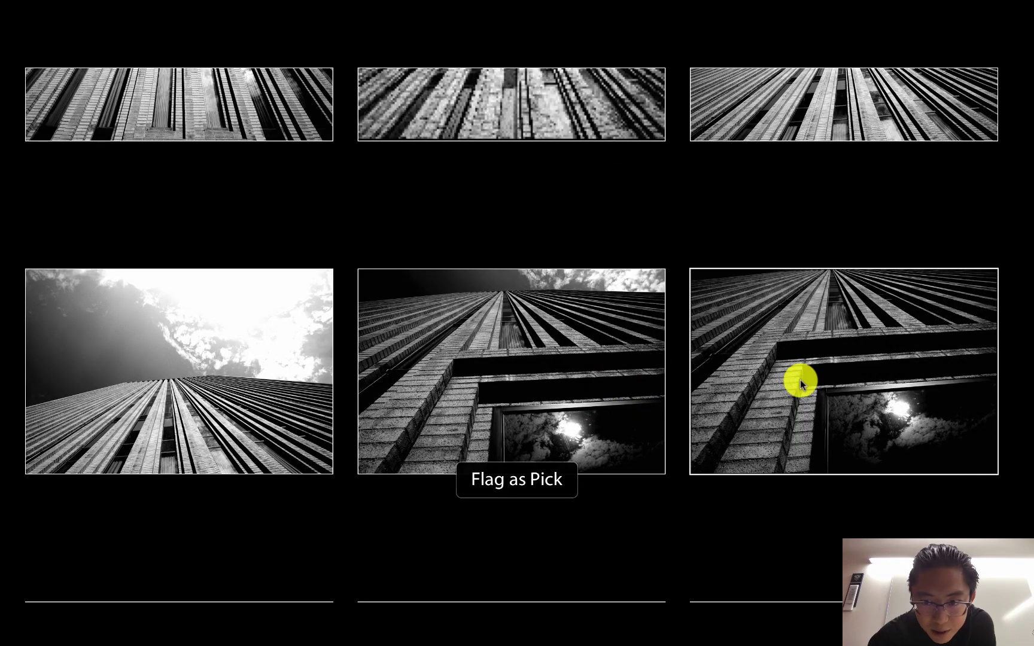
pyautogui.scroll(3, 800, 380)
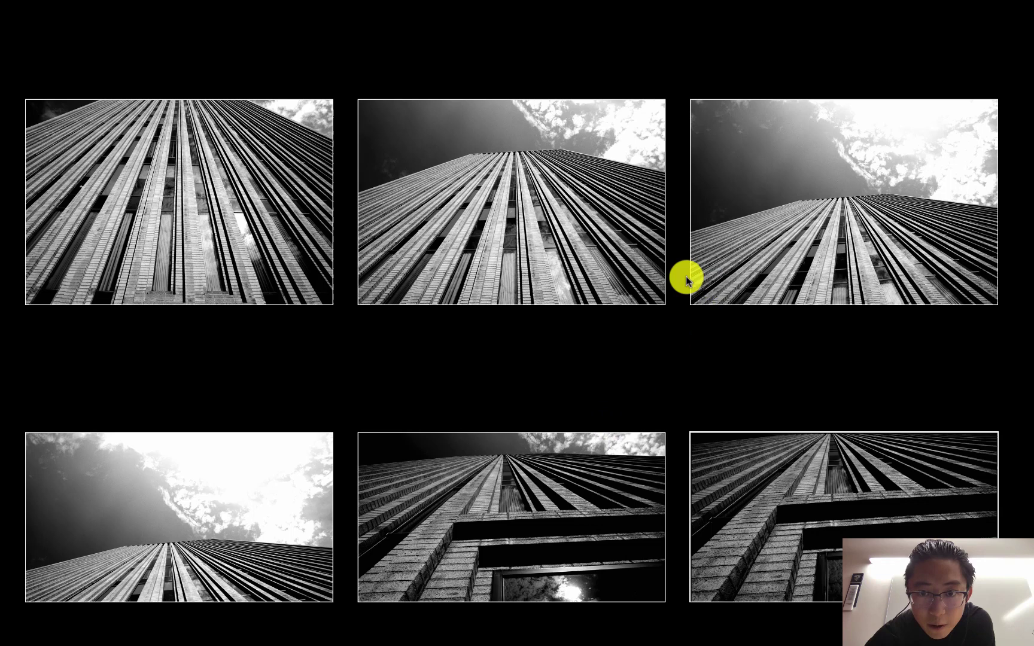
pyautogui.scroll(1, 593, 213)
pyautogui.click(593, 213)
pyautogui.press('p')
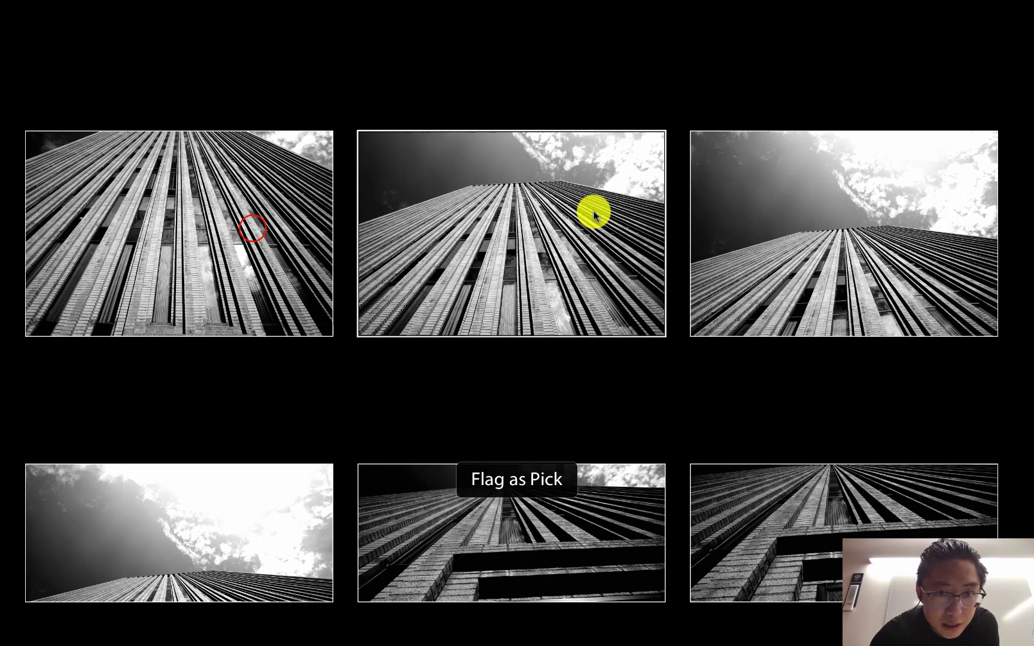
# - Flag the close-up facade photo and the first tower photo in the row as picks
pyautogui.scroll(5, 250, 226)
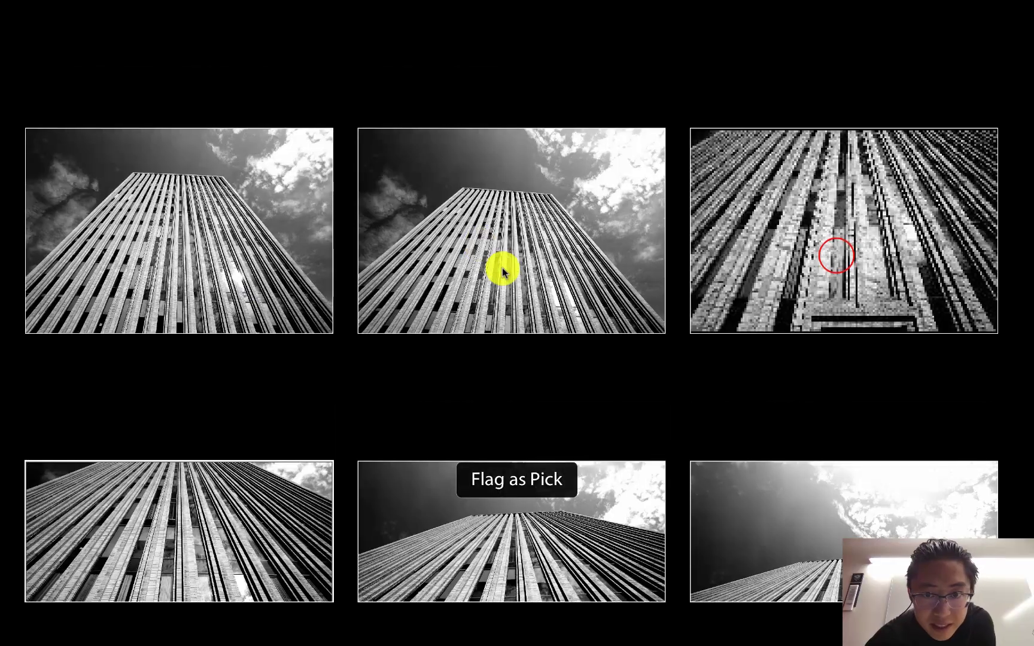
pyautogui.click(835, 263)
pyautogui.press('p')
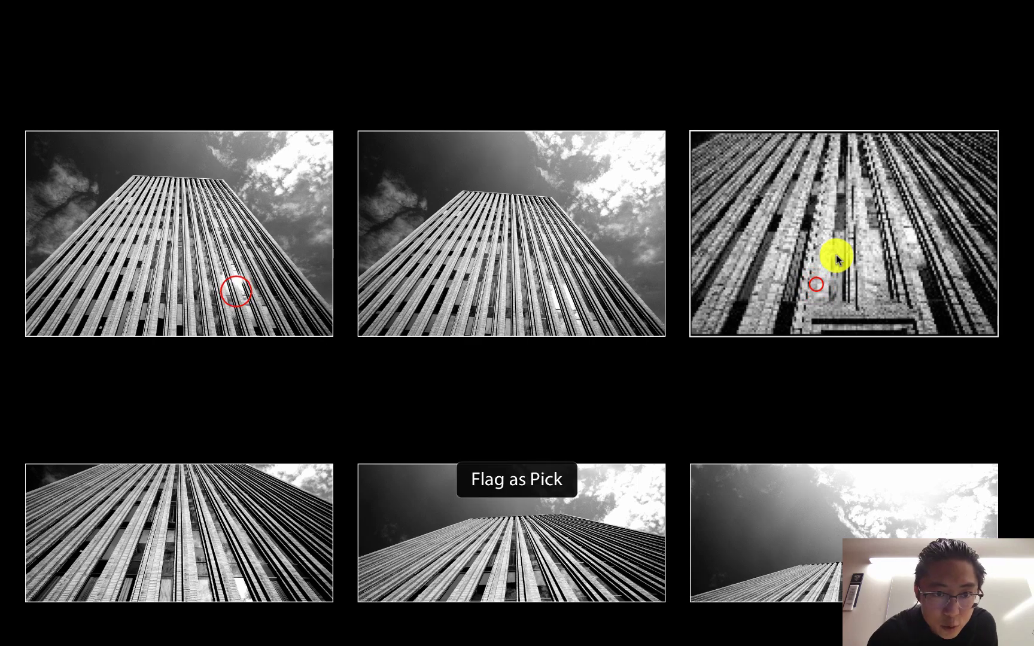
pyautogui.click(236, 291)
pyautogui.press('p')
pyautogui.scroll(5, 236, 290)
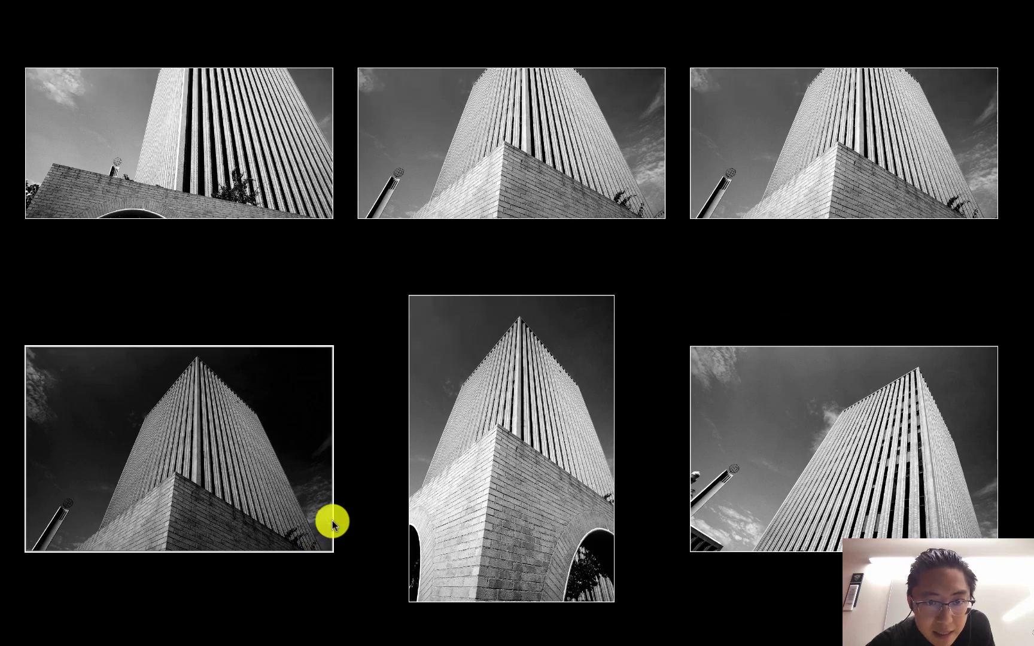
# - Scroll up and select the bright sun-through-clouds sky photo between the gate and plant shots
pyautogui.scroll(5, 332, 520)
pyautogui.scroll(5, 332, 520)
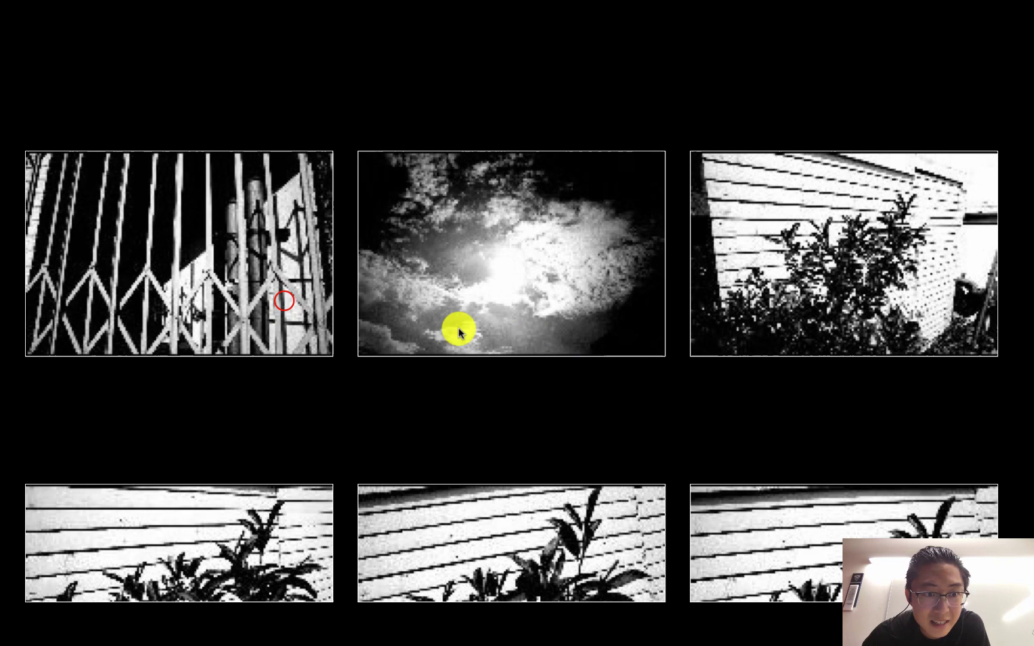
pyautogui.click(560, 282)
pyautogui.scroll(5, 560, 281)
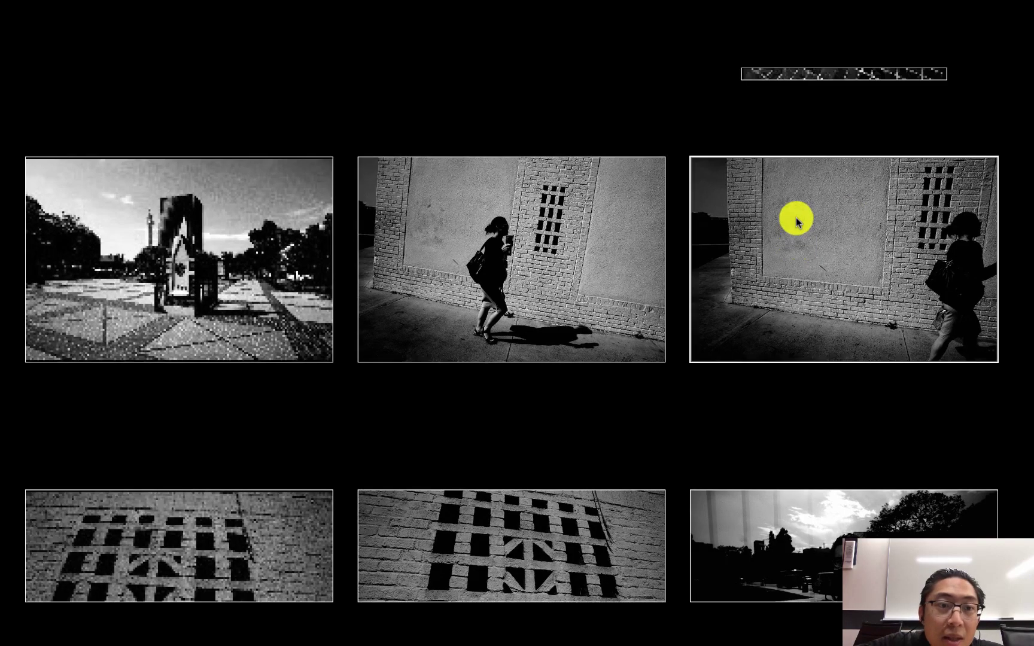
# - Flag the moon photo as a pick and scroll further through the grid
pyautogui.scroll(3, 645, 242)
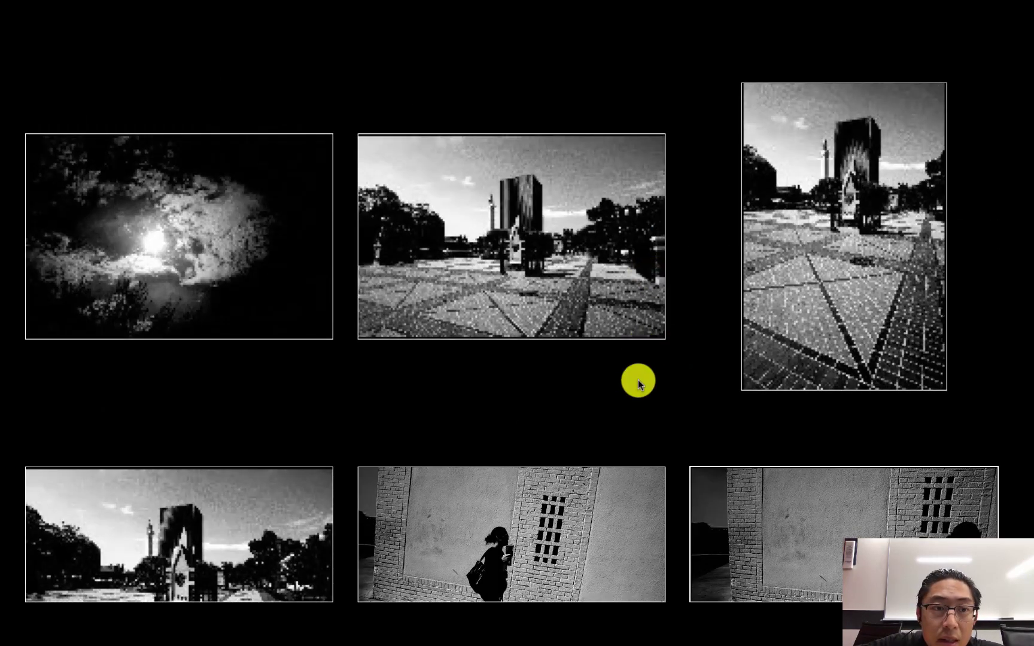
pyautogui.scroll(3, 637, 380)
pyautogui.click(293, 435)
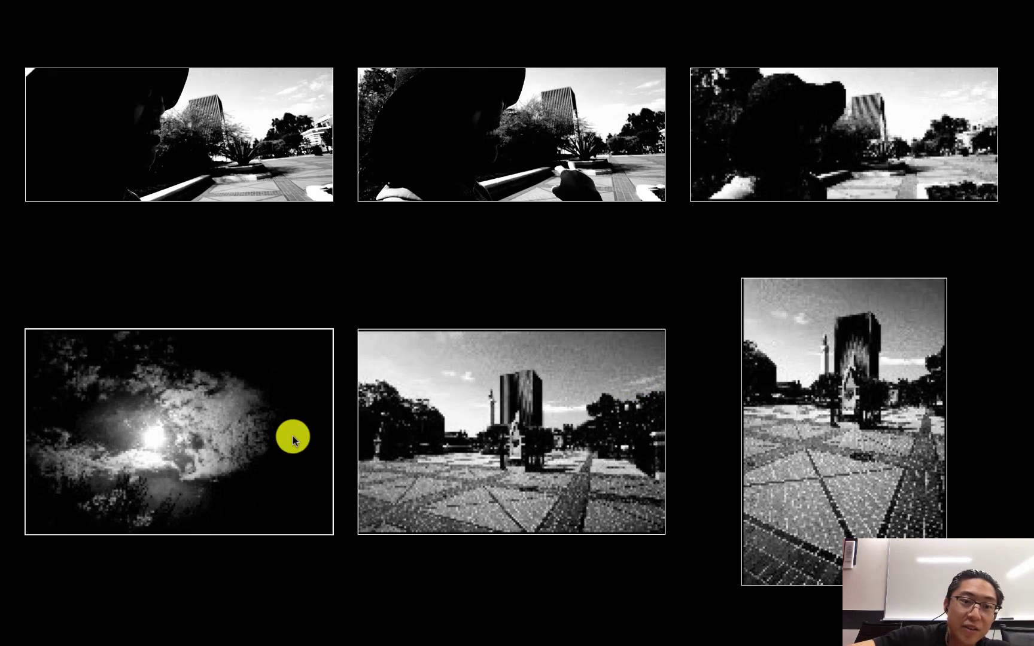
pyautogui.press('p')
pyautogui.scroll(2, 628, 383)
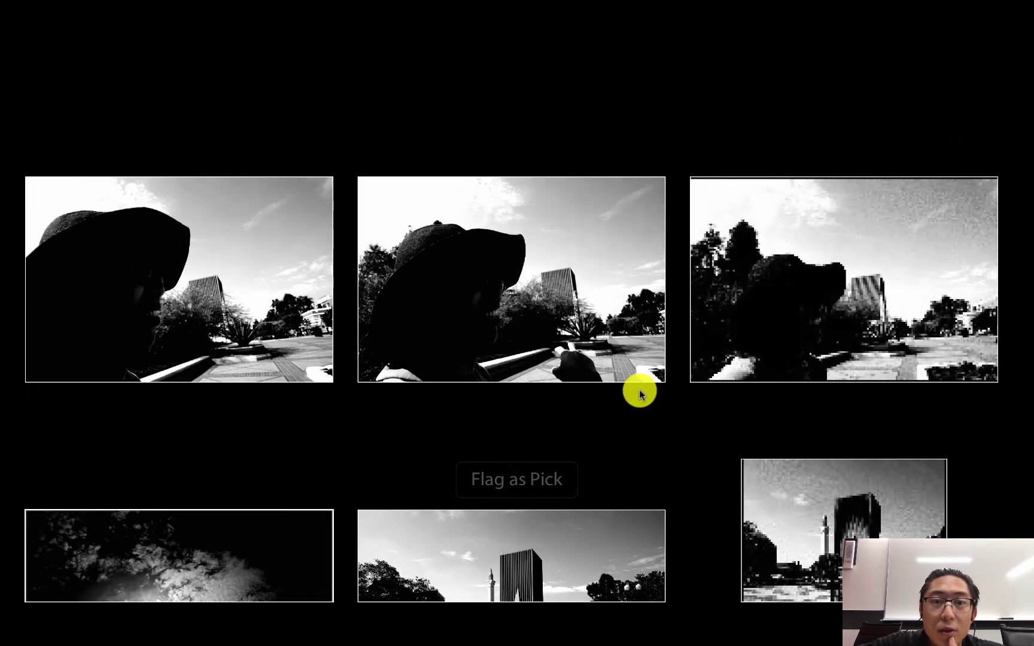
pyautogui.scroll(2, 649, 404)
pyautogui.scroll(2, 668, 411)
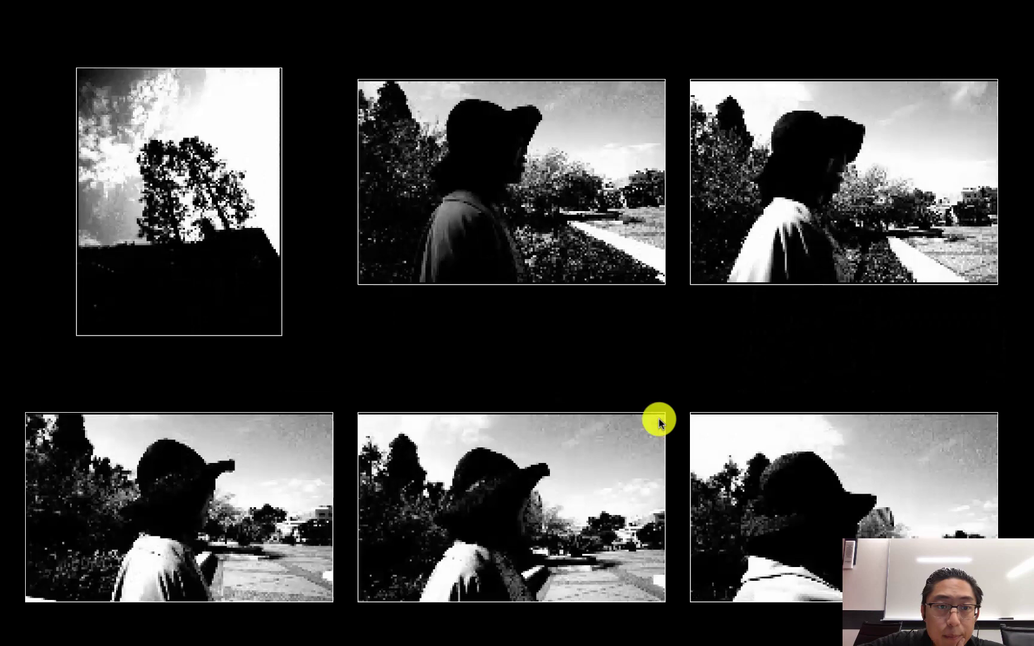
pyautogui.scroll(5, 659, 418)
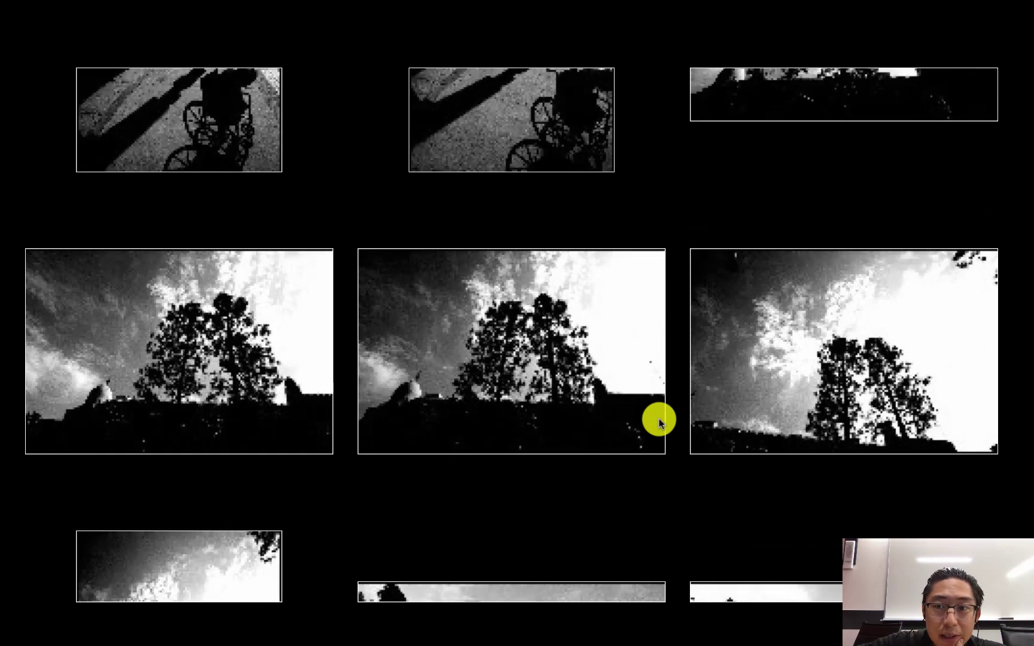
pyautogui.scroll(4, 660, 419)
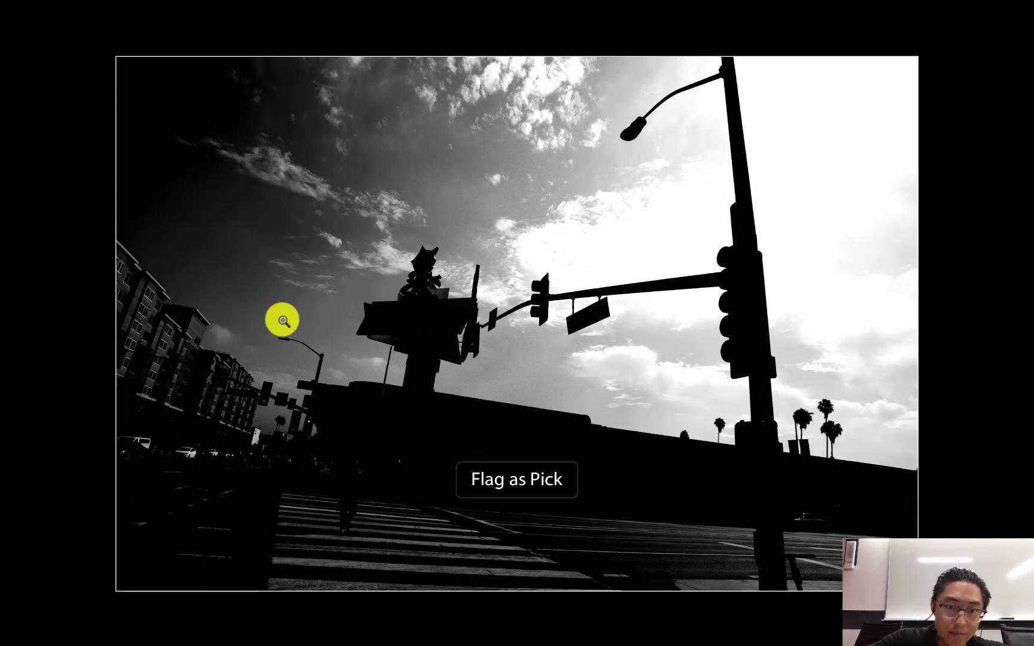
# - Open the couple silhouette and ivy-wall photos full size from the grid
pyautogui.press('Escape')
pyautogui.scroll(5, 445, 359)
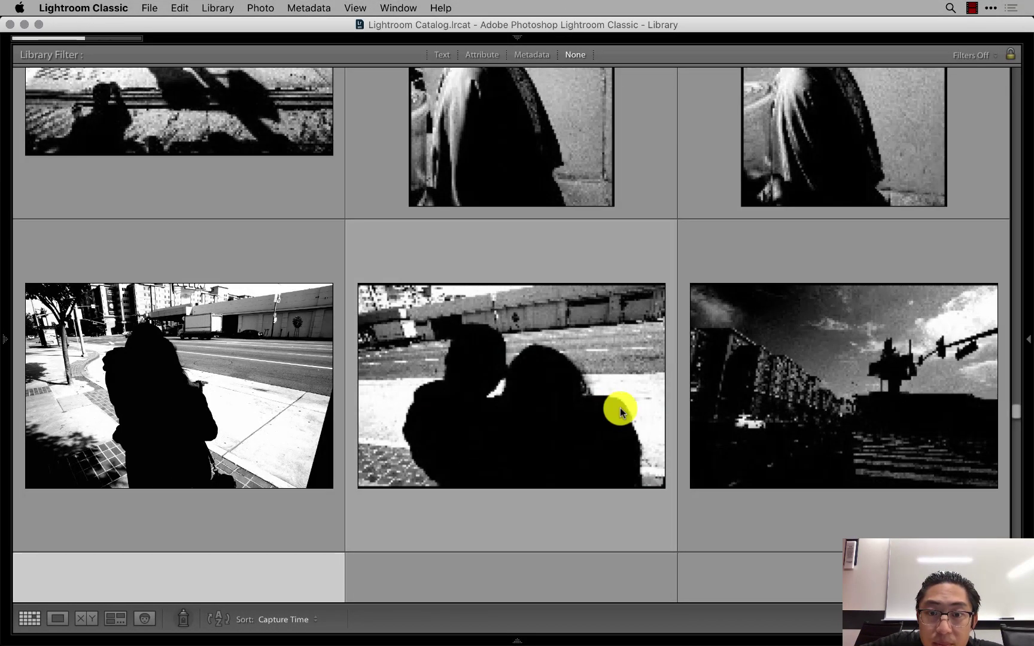
pyautogui.doubleClick(535, 411)
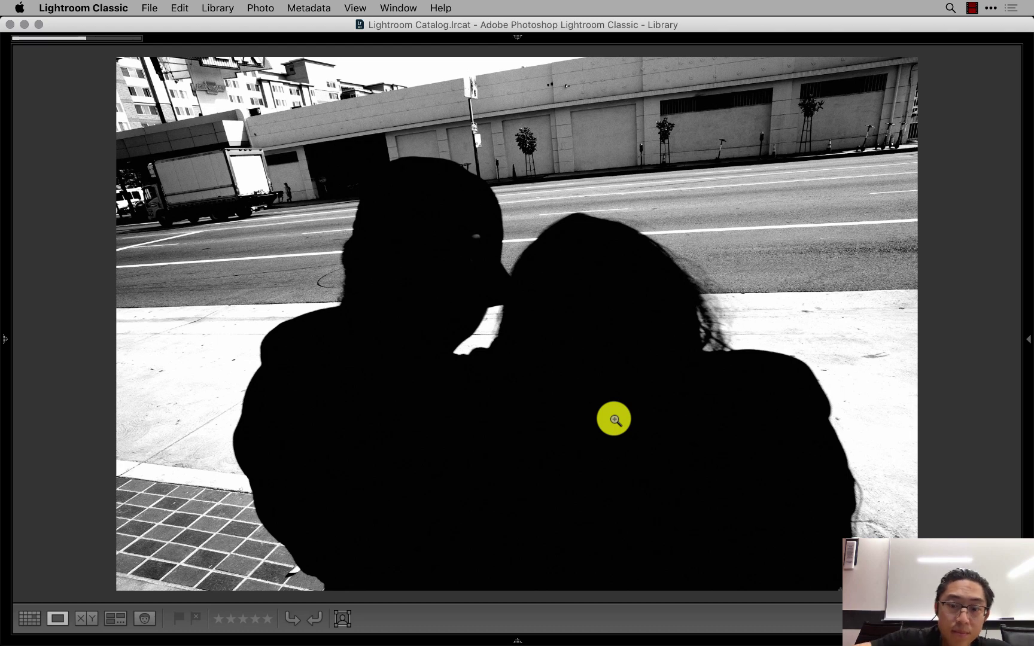
pyautogui.press('g')
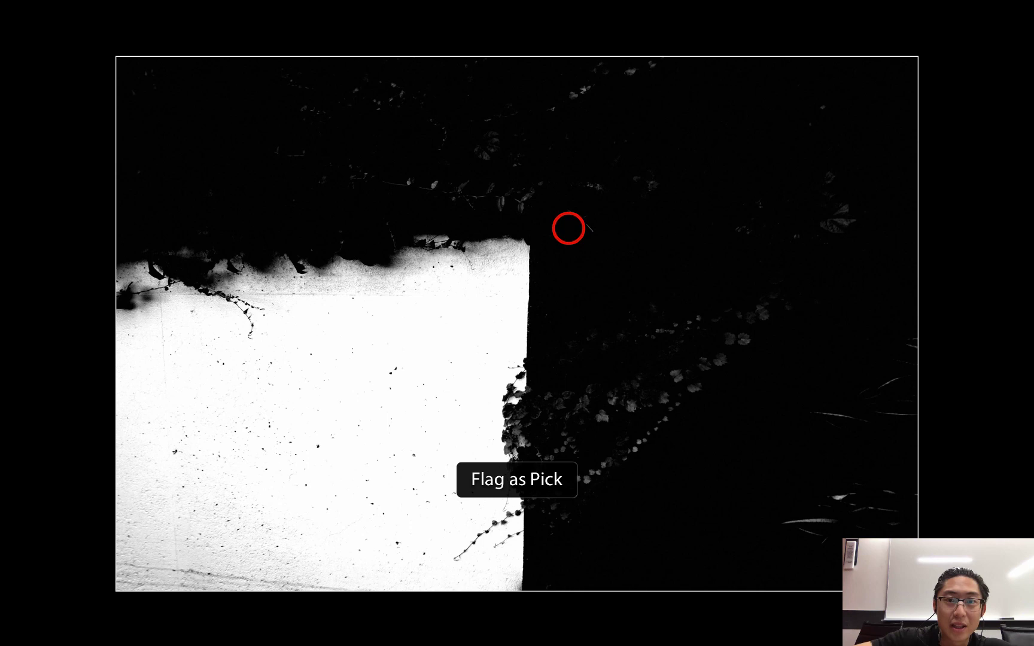
pyautogui.doubleClick(569, 228)
pyautogui.doubleClick(568, 226)
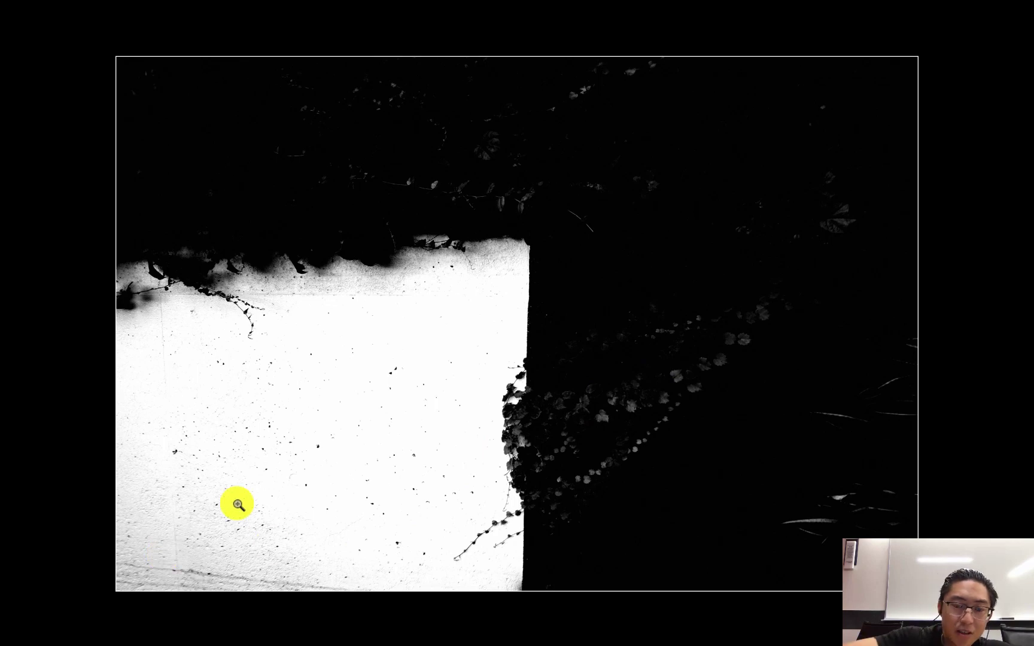
# - Find the top-right underpass portrait in the grid and flag it as a pick
pyautogui.press('g')
pyautogui.scroll(5, 505, 429)
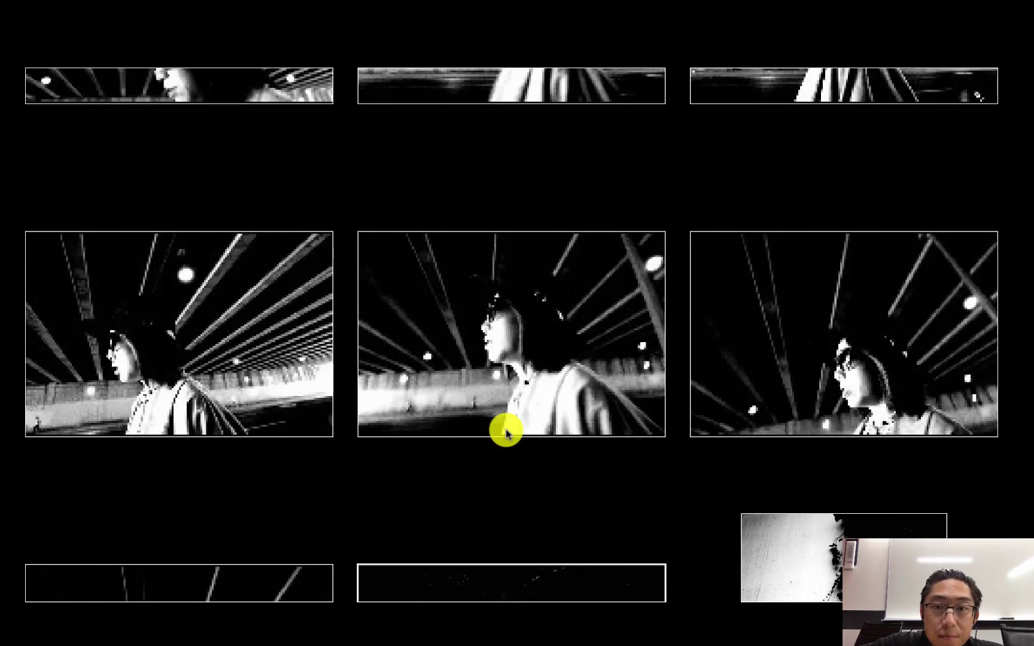
pyautogui.scroll(3, 616, 466)
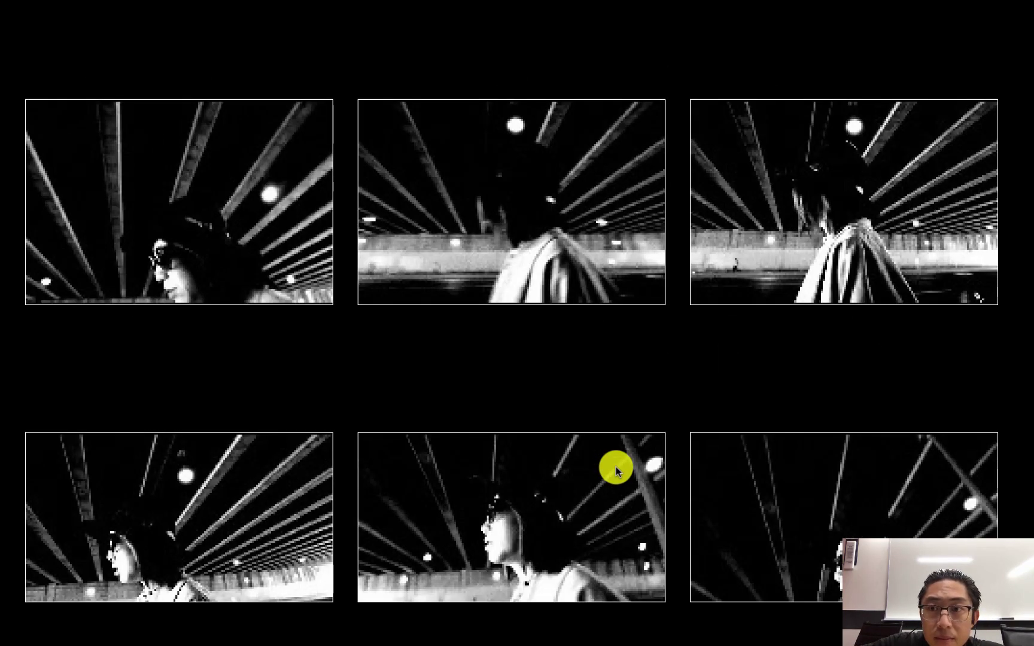
pyautogui.scroll(1, 616, 467)
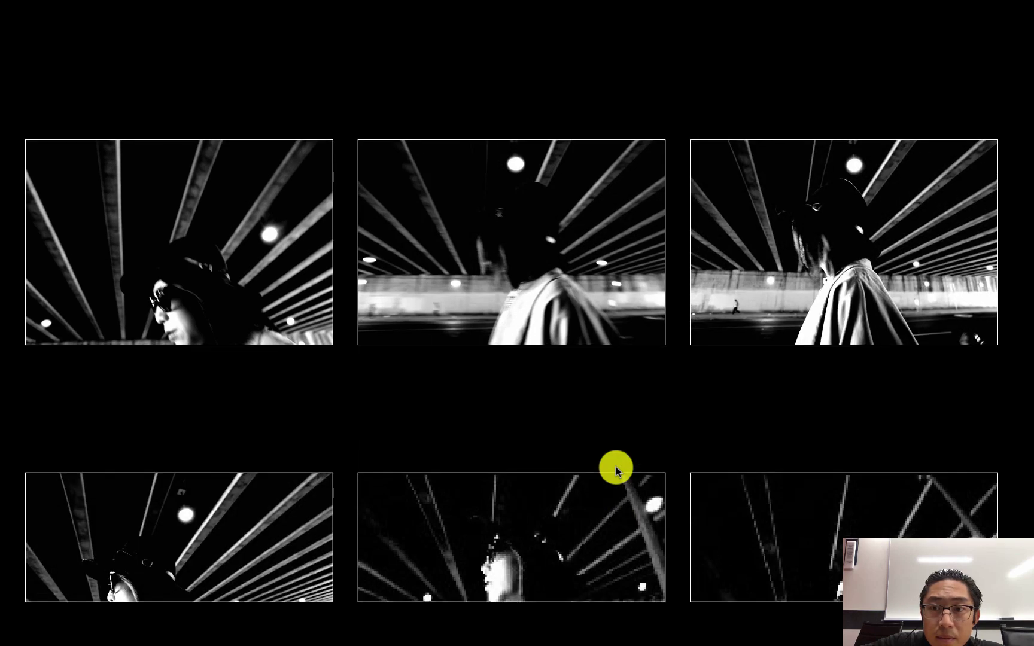
pyautogui.scroll(-3, 616, 466)
pyautogui.scroll(3, 616, 467)
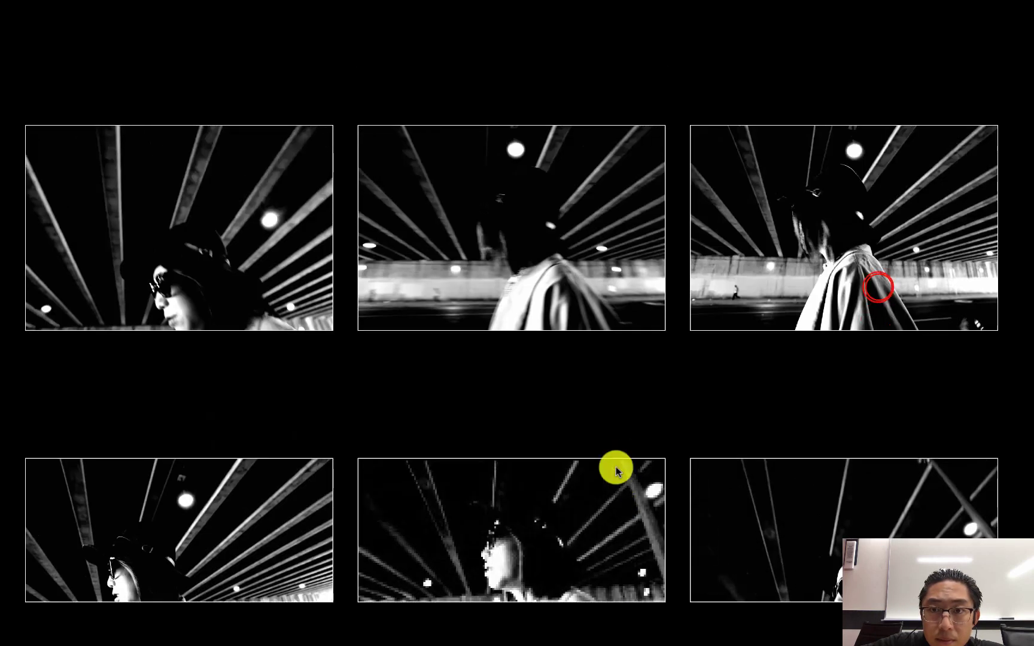
pyautogui.click(878, 288)
pyautogui.press('p')
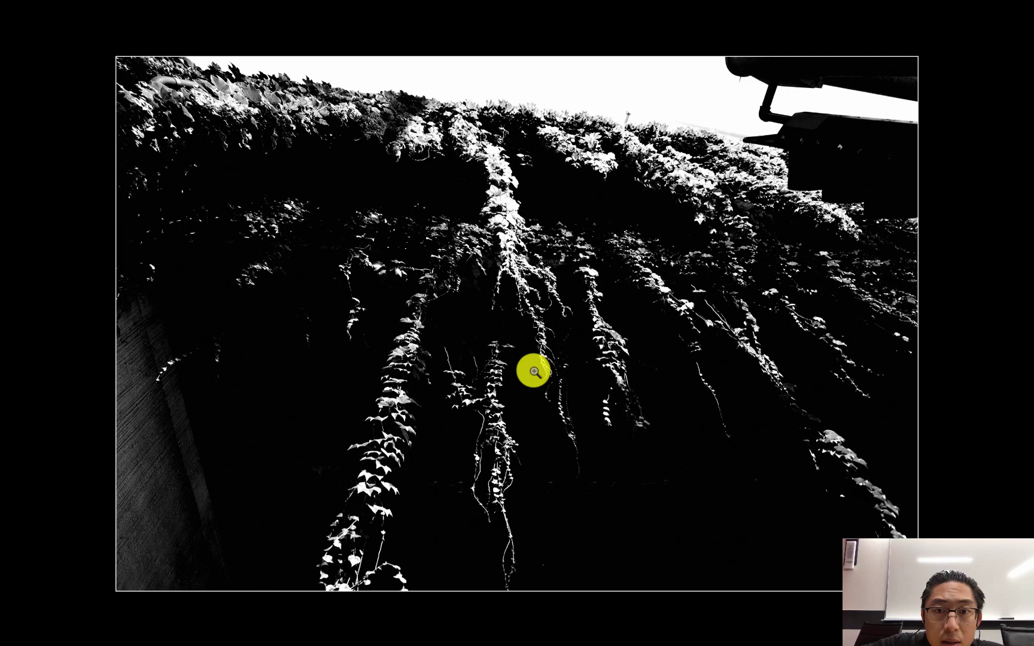
# - Flag the hanging-ivy photo as a pick
pyautogui.press('p')
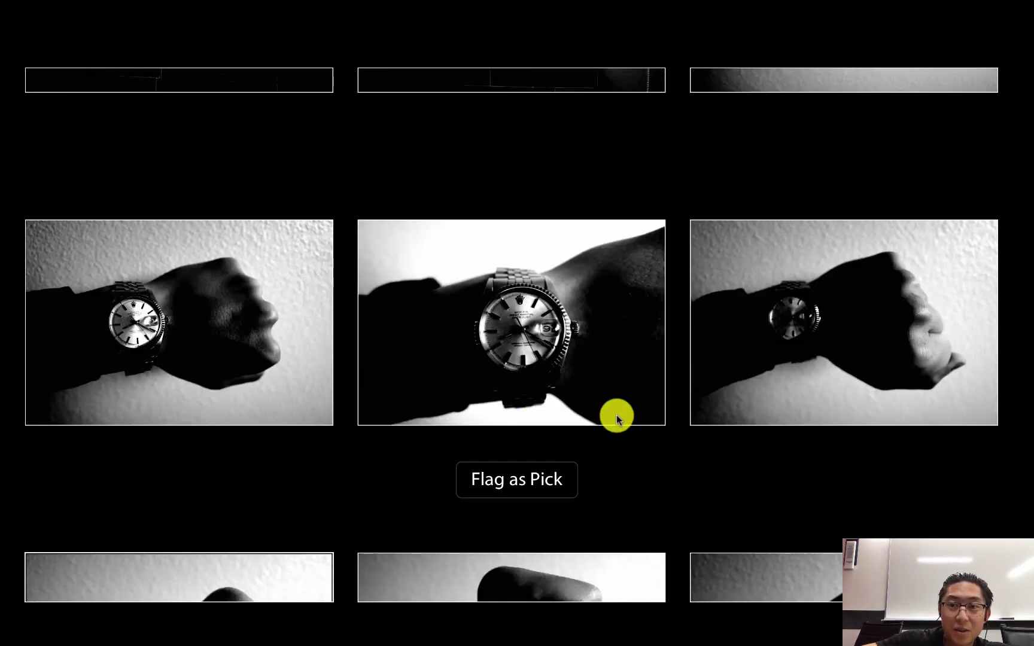
# - Flag the middle and top-left wristwatch photos as picks, then enlarge the third hallway photo
pyautogui.click(217, 333)
pyautogui.press('p')
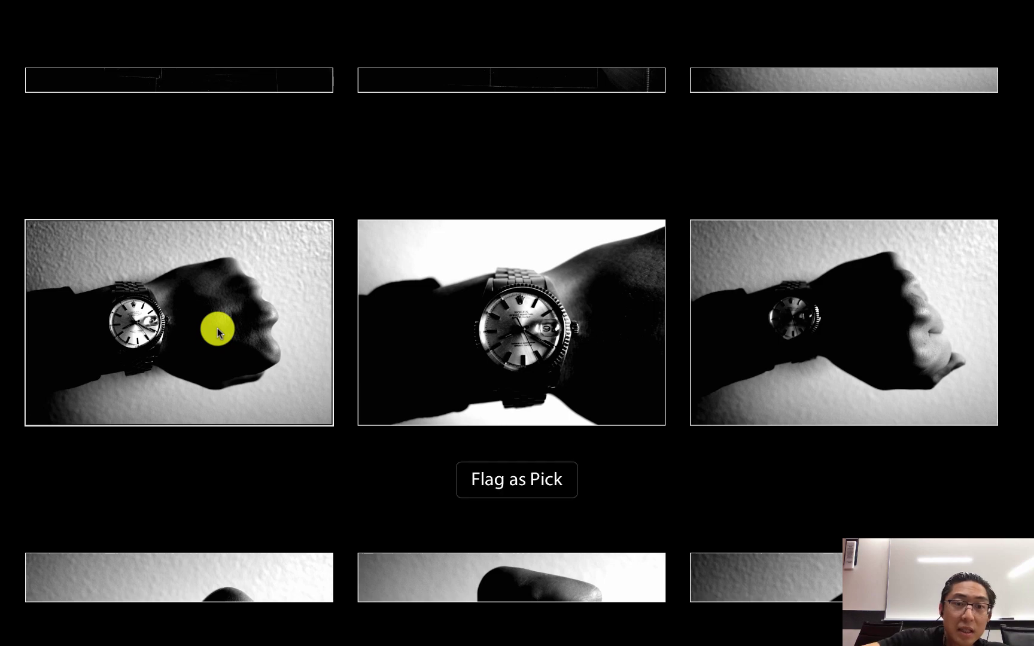
pyautogui.scroll(3, 218, 333)
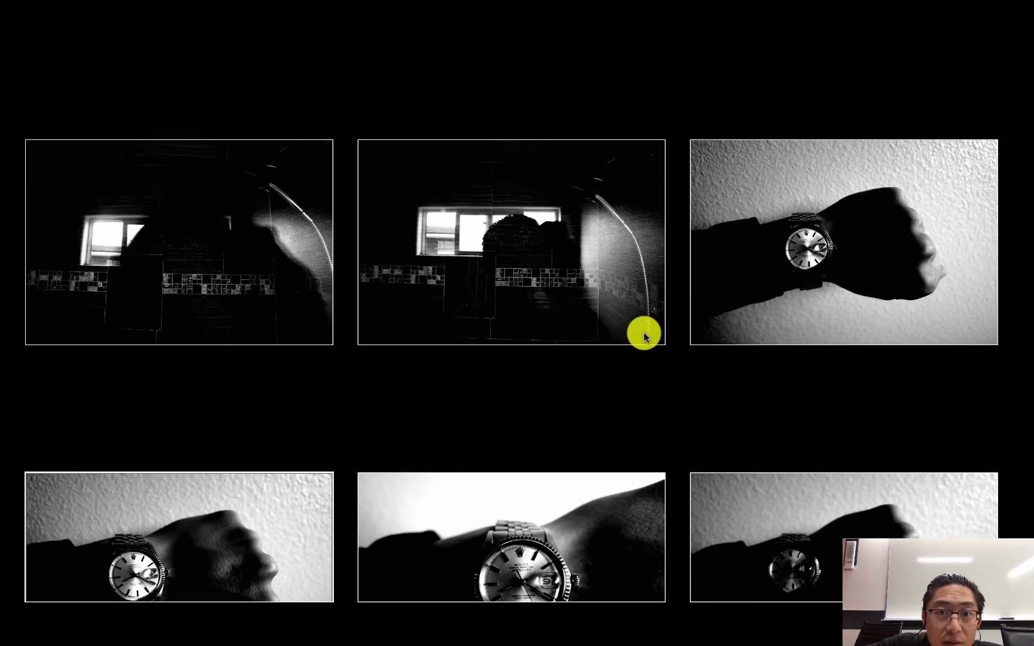
pyautogui.scroll(3, 666, 406)
pyautogui.scroll(2, 666, 404)
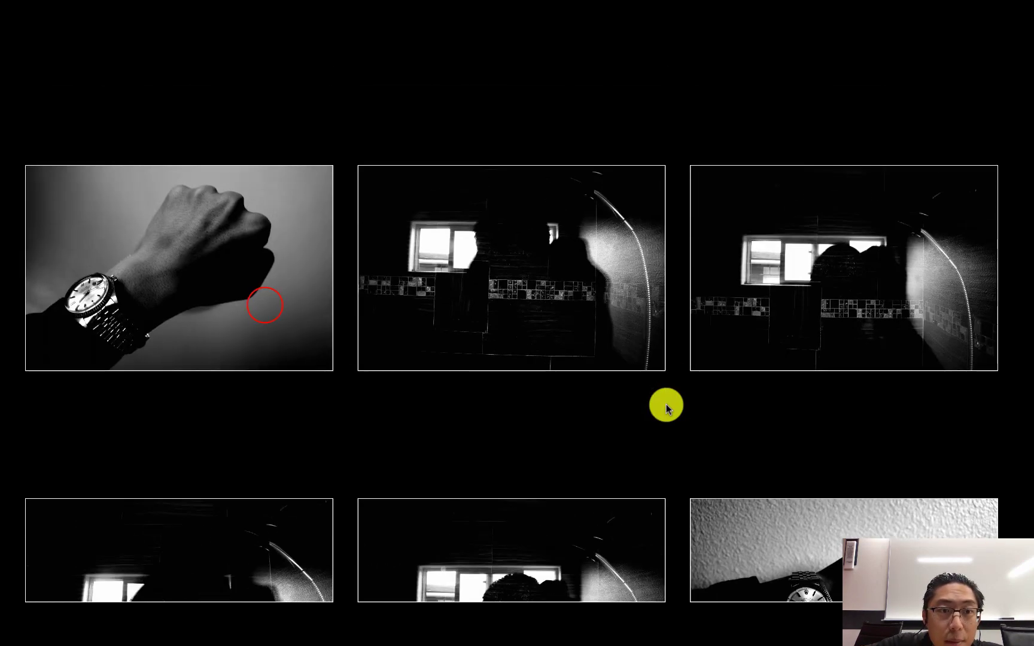
pyautogui.click(265, 307)
pyautogui.press('p')
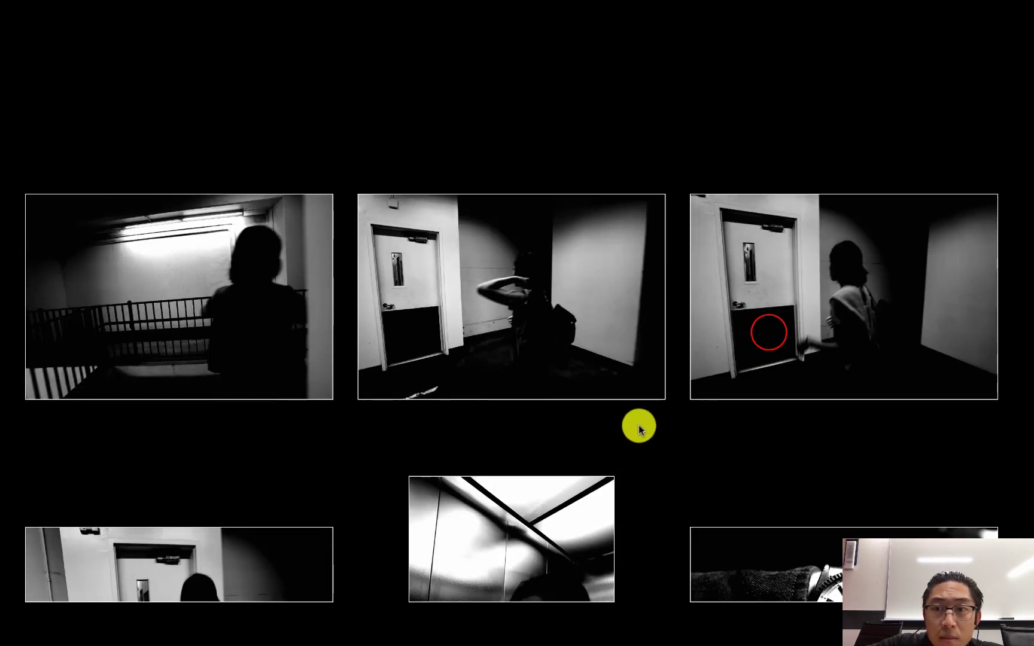
pyautogui.click(767, 333)
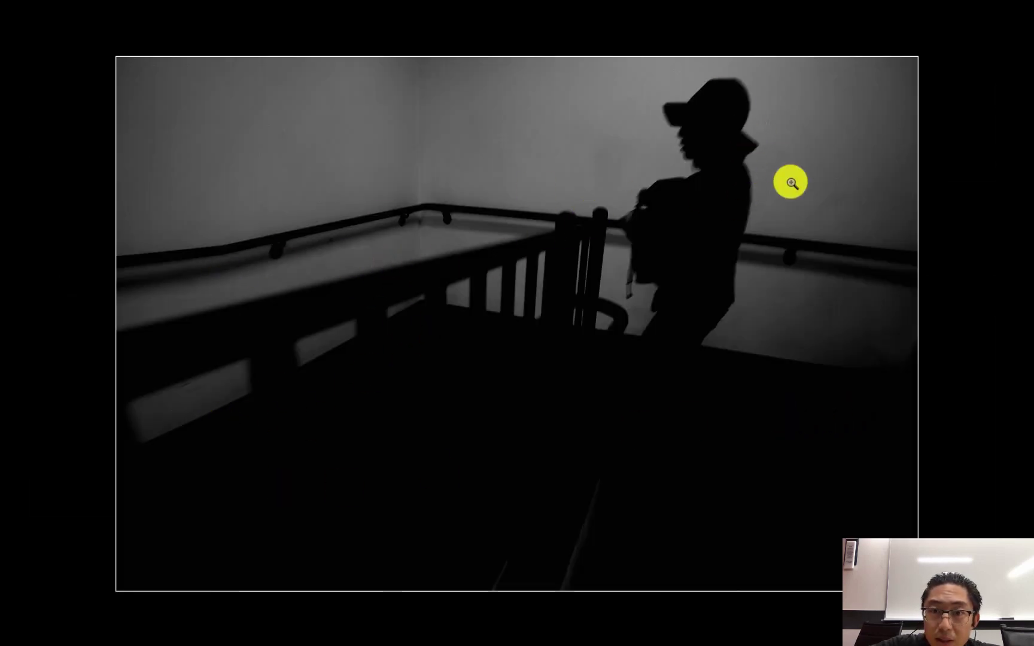
# - Flag the stairwell silhouette and the window photo as picks
pyautogui.press('p')
pyautogui.press('g')
pyautogui.scroll(5, 600, 380)
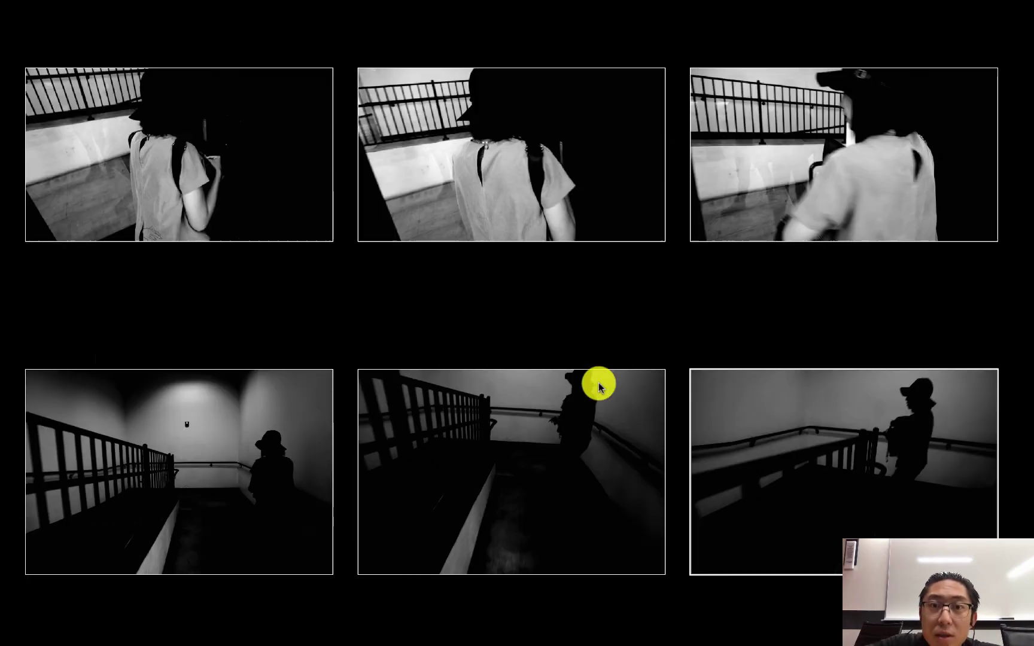
pyautogui.scroll(5, 643, 399)
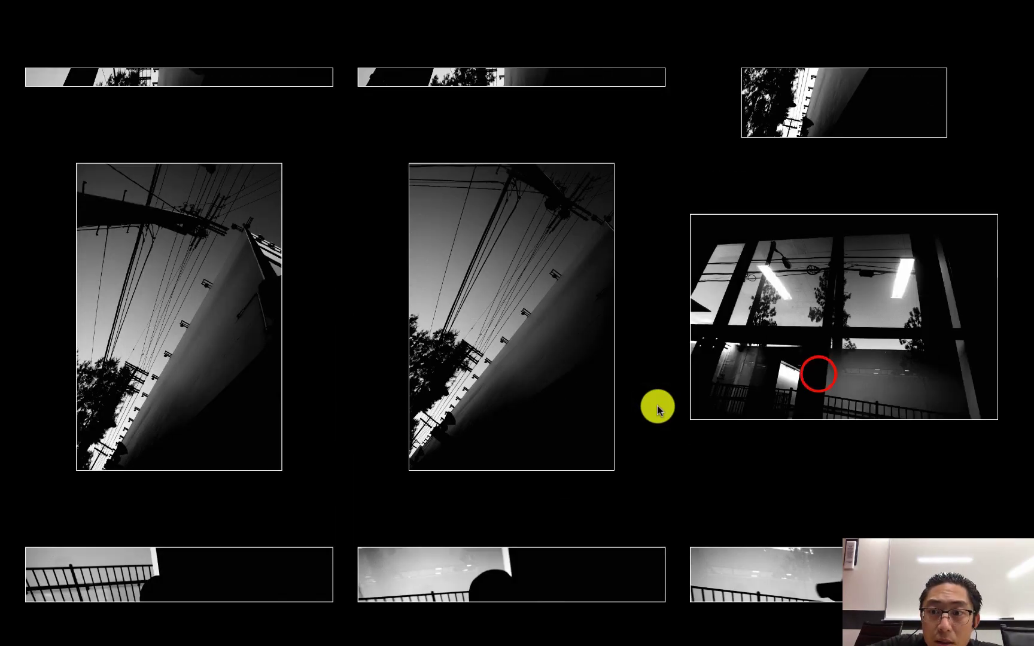
pyautogui.doubleClick(816, 370)
pyautogui.press('p')
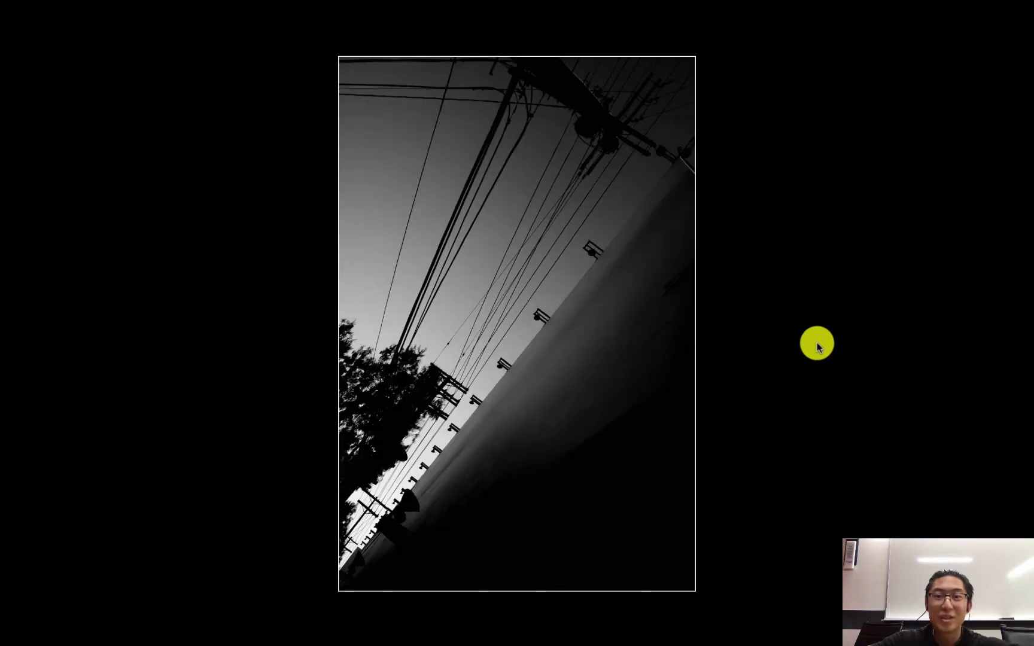
# - Rotate the sideways Hope St photo upright and flag the building facade photo
pyautogui.press('Right')
pyautogui.press('Right')
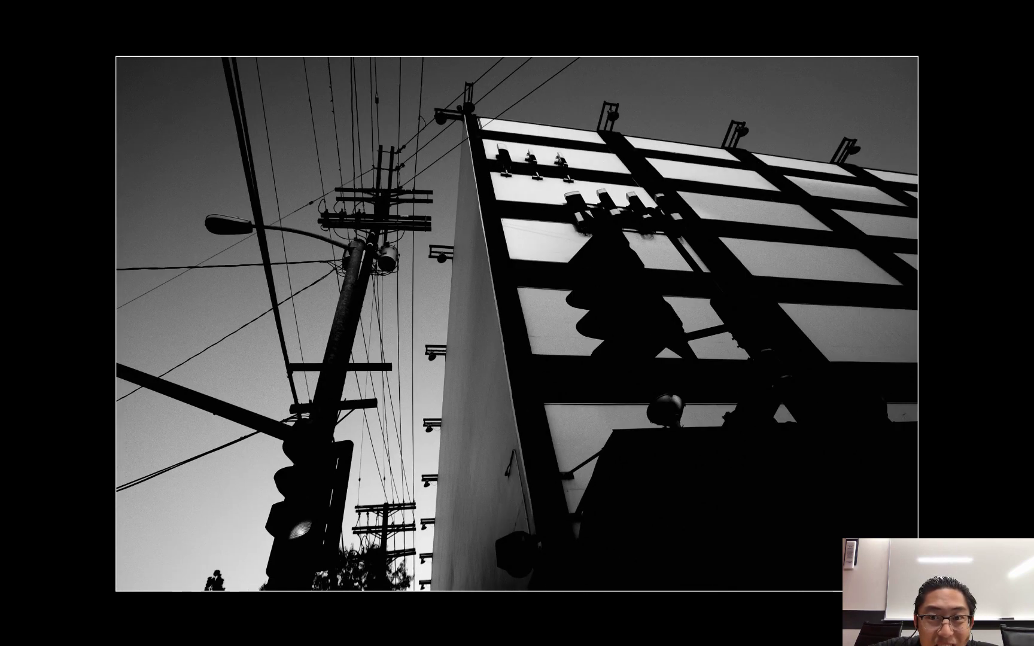
pyautogui.press('Right')
pyautogui.press('Right')
pyautogui.press('Right')
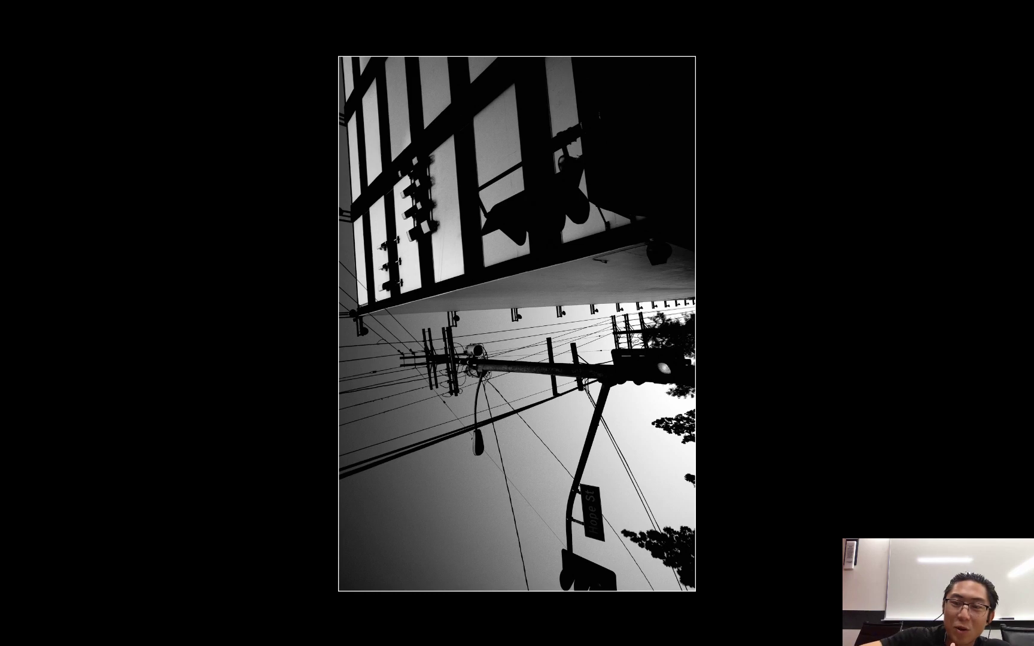
pyautogui.hotkey('ctrl', ']')
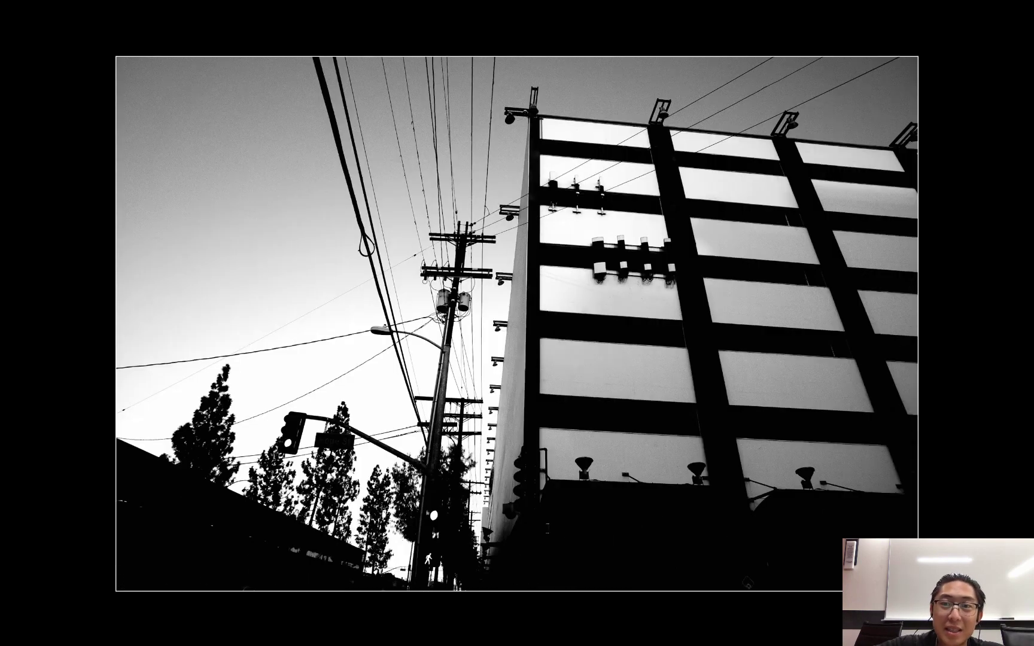
pyautogui.press('Right')
pyautogui.press('p')
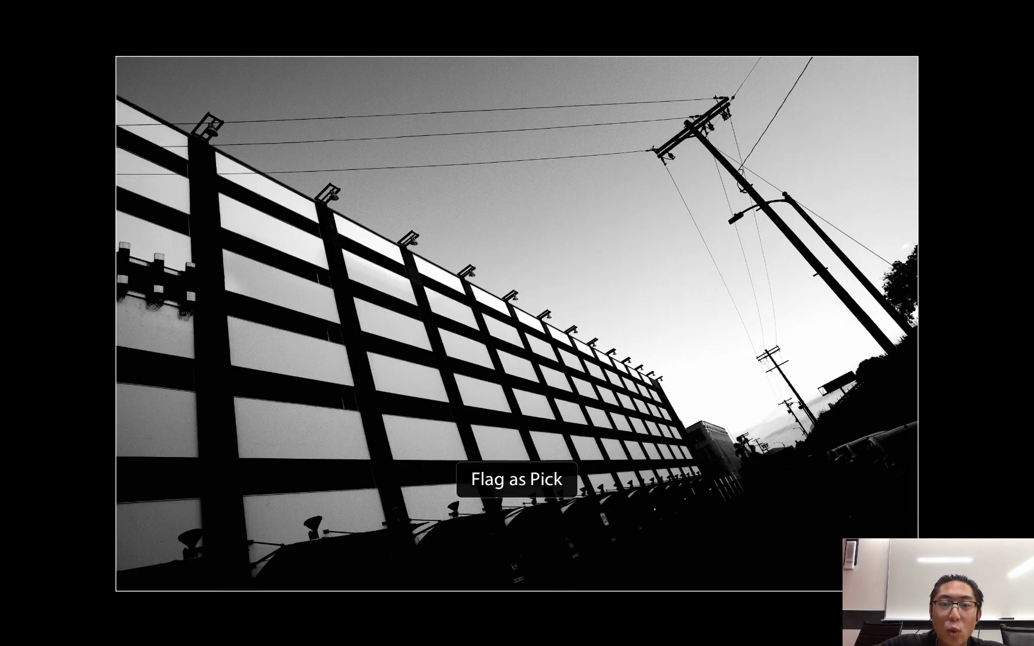
pyautogui.press('Right')
pyautogui.press('Right')
pyautogui.press('Right')
pyautogui.press('Right')
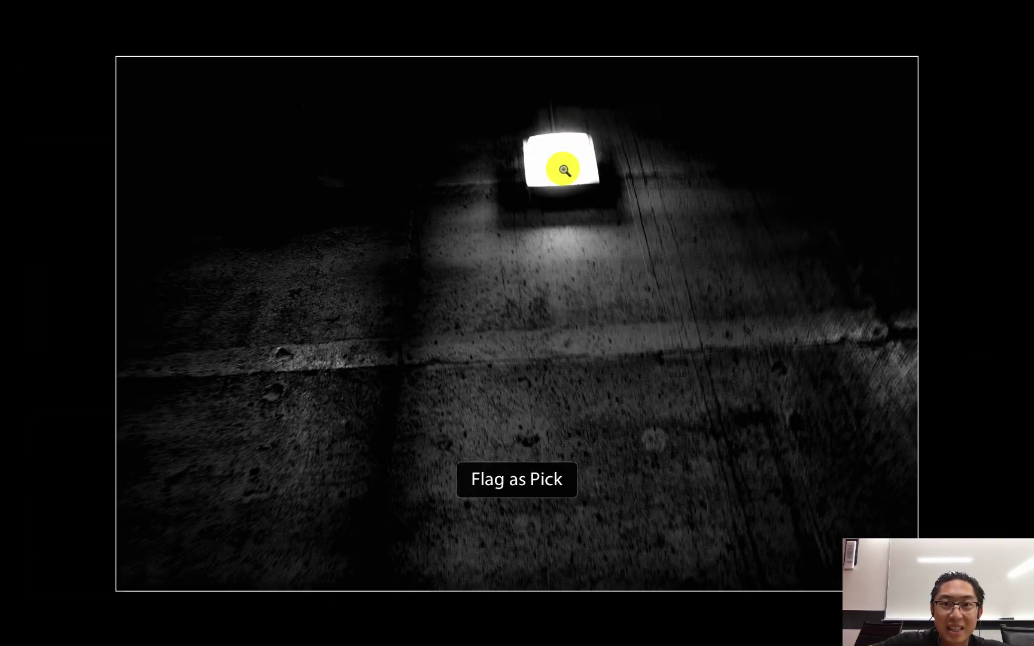
# - Back in the grid, flag the upright tower photo as a pick
pyautogui.press('g')
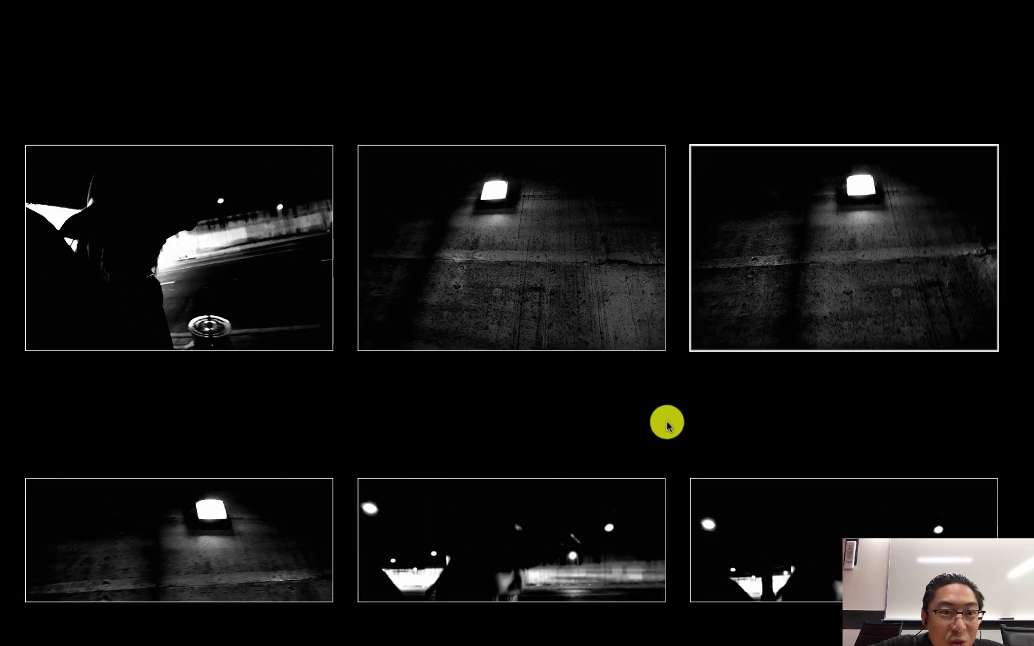
pyautogui.scroll(8, 674, 418)
pyautogui.scroll(10, 674, 419)
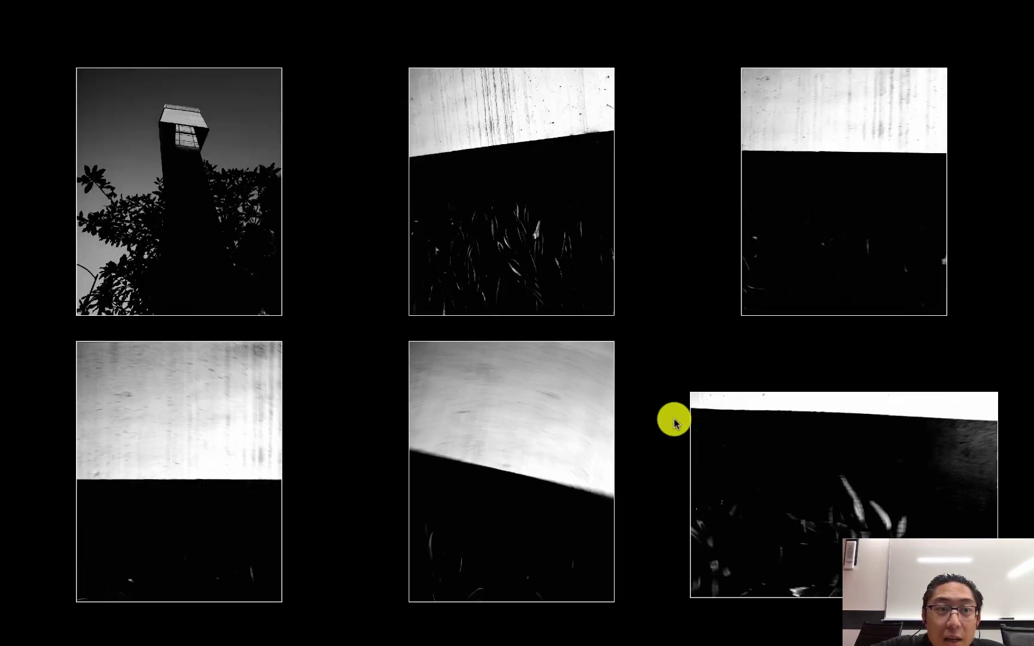
pyautogui.scroll(5, 673, 418)
pyautogui.click(201, 377)
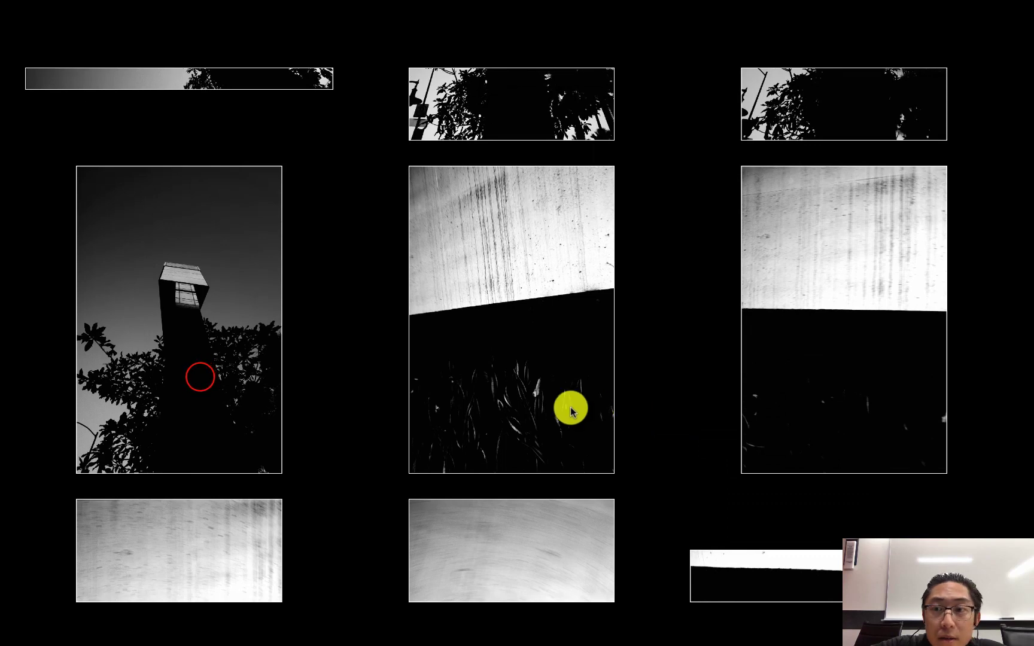
pyautogui.press('p')
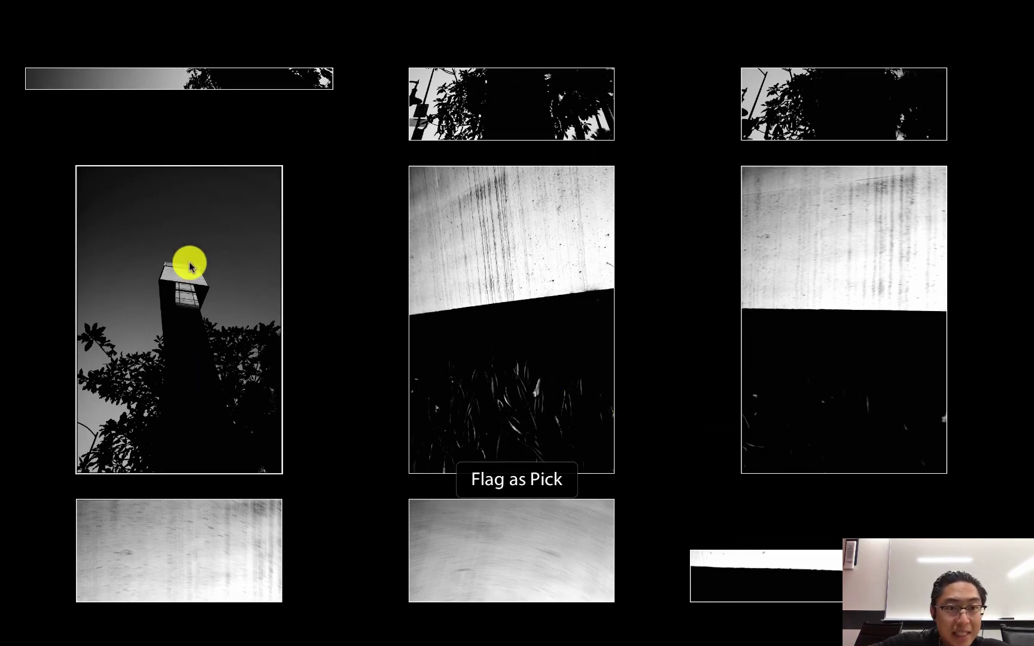
# - Flag the middle concrete wall photo and the tilted tower photo as picks
pyautogui.scroll(2, 543, 375)
pyautogui.click(543, 375)
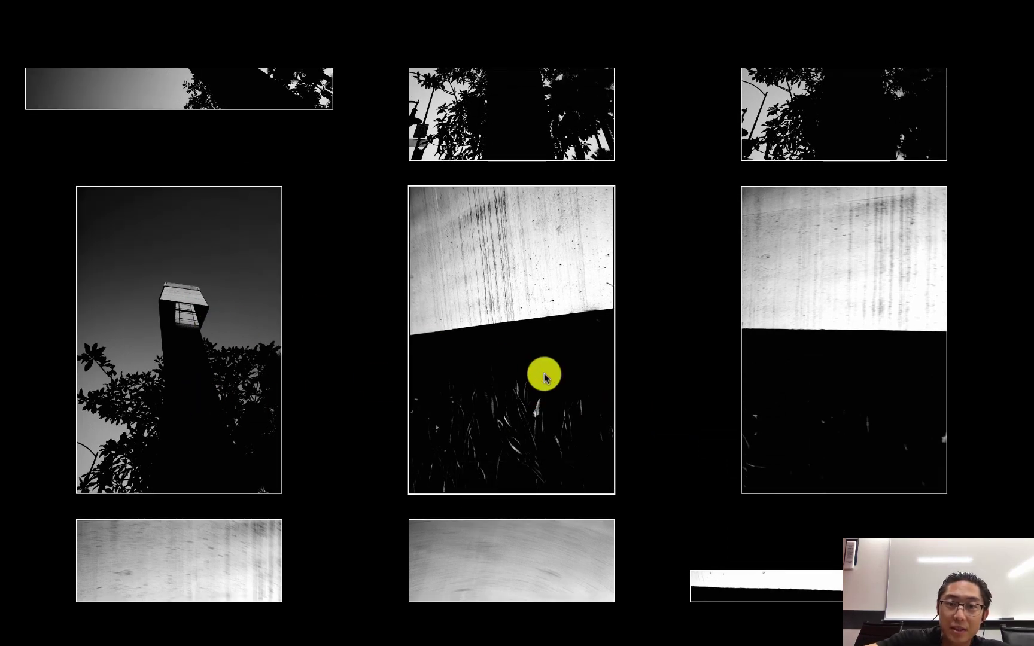
pyautogui.press('p')
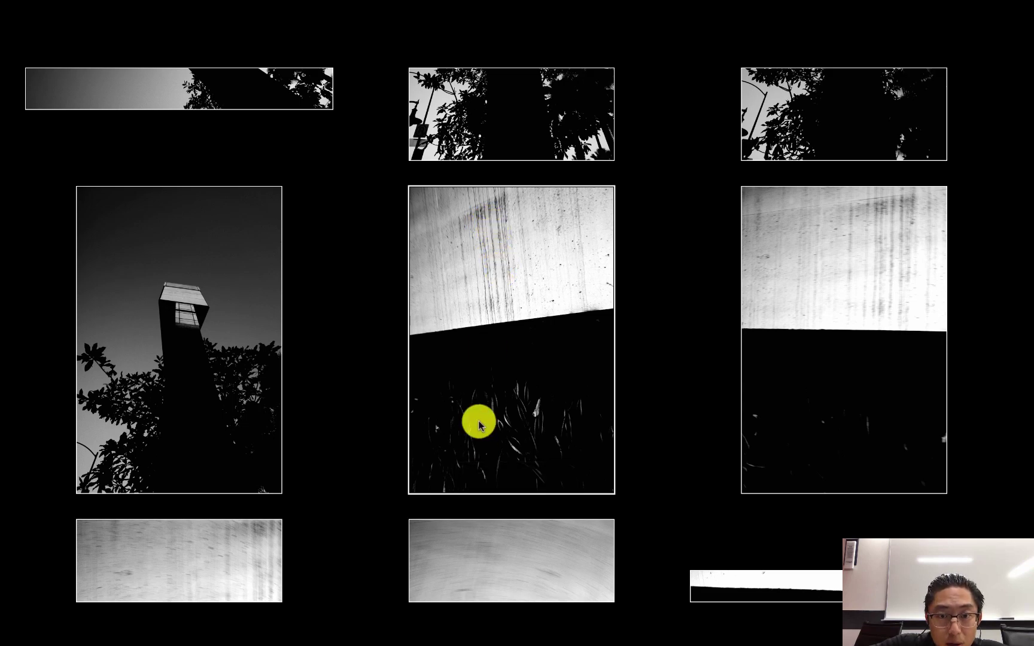
pyautogui.scroll(2, 537, 436)
pyautogui.scroll(5, 539, 440)
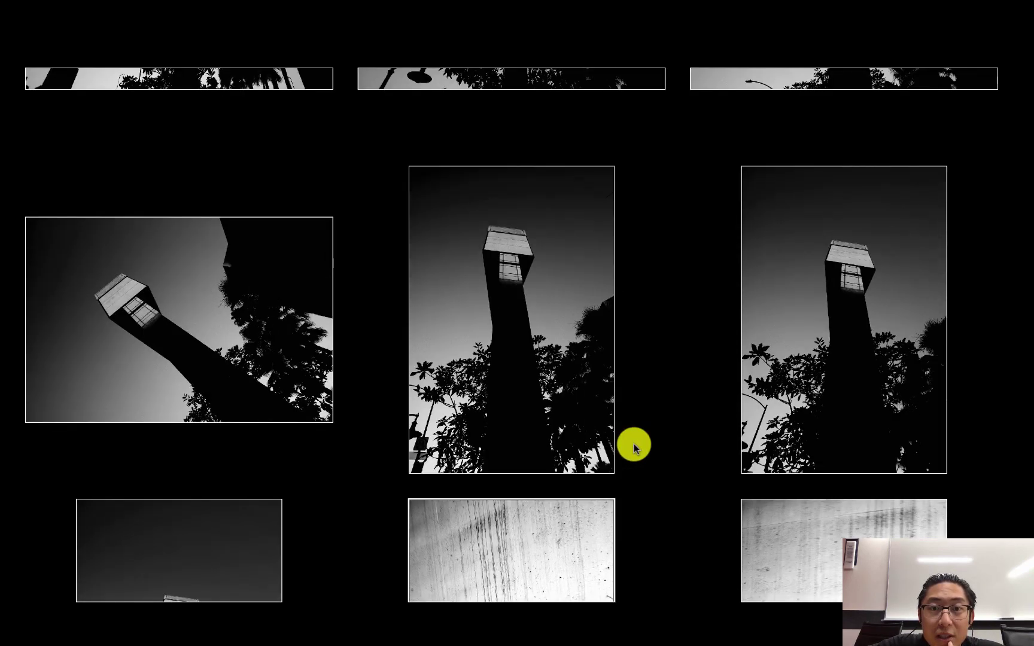
pyautogui.click(273, 378)
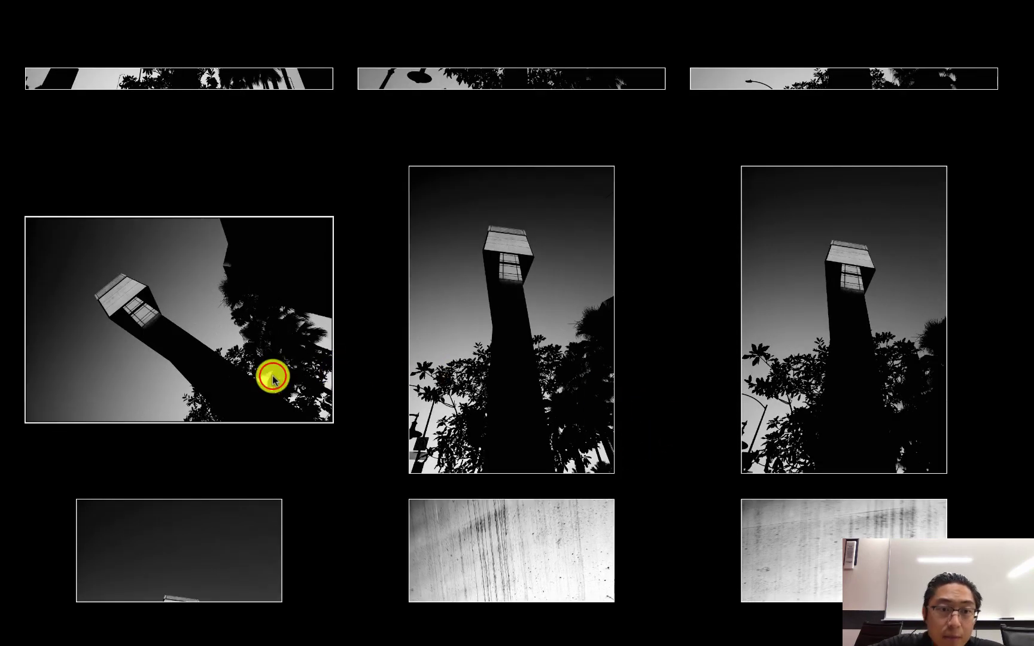
pyautogui.press('p')
pyautogui.scroll(5, 272, 376)
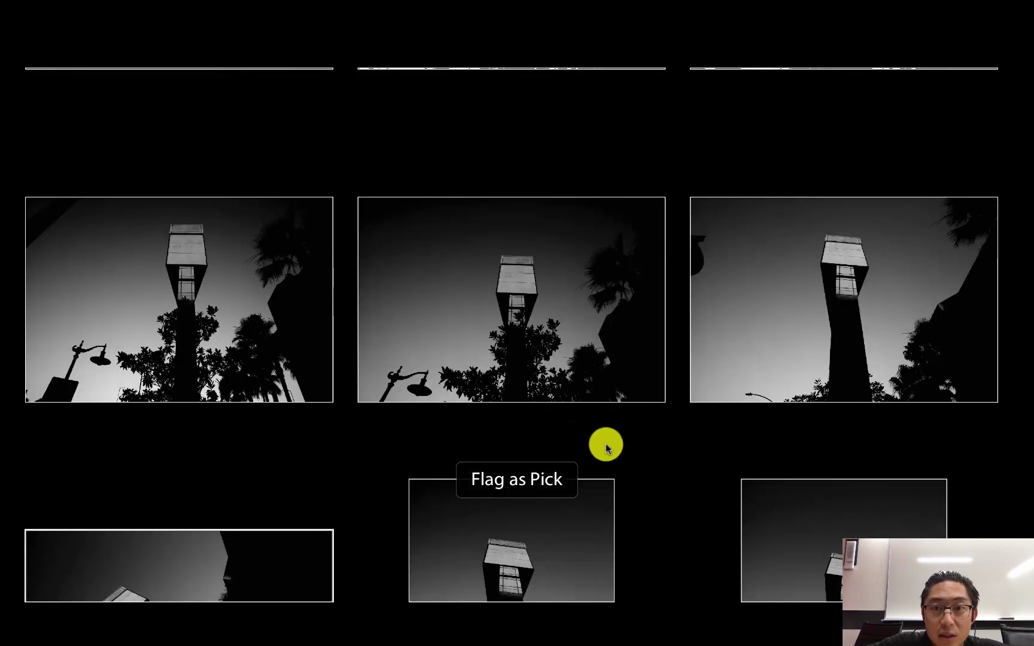
pyautogui.scroll(5, 630, 457)
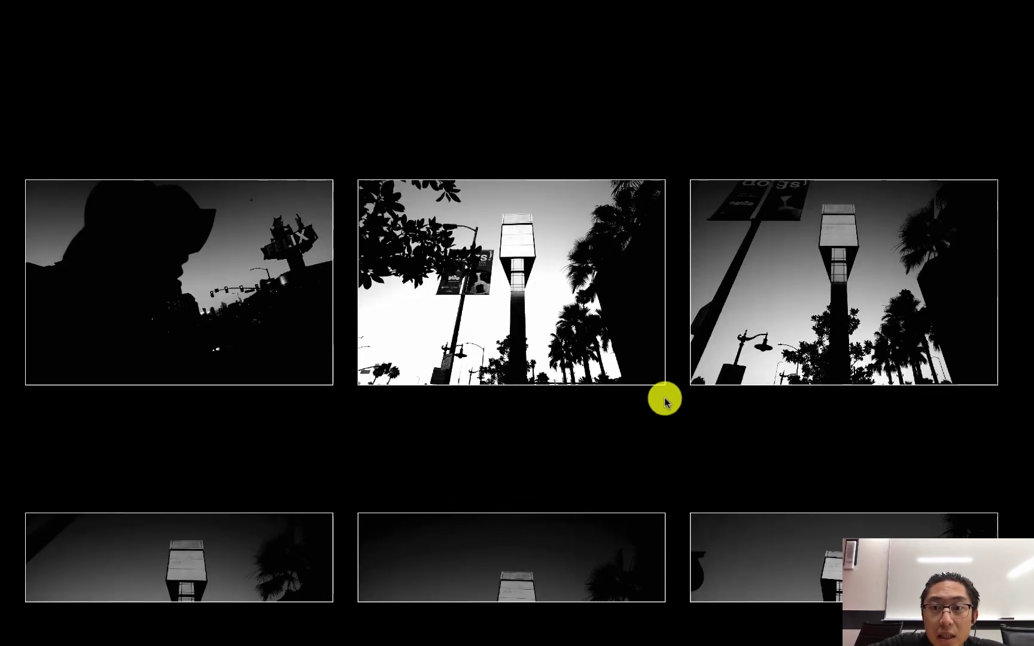
pyautogui.scroll(5, 665, 399)
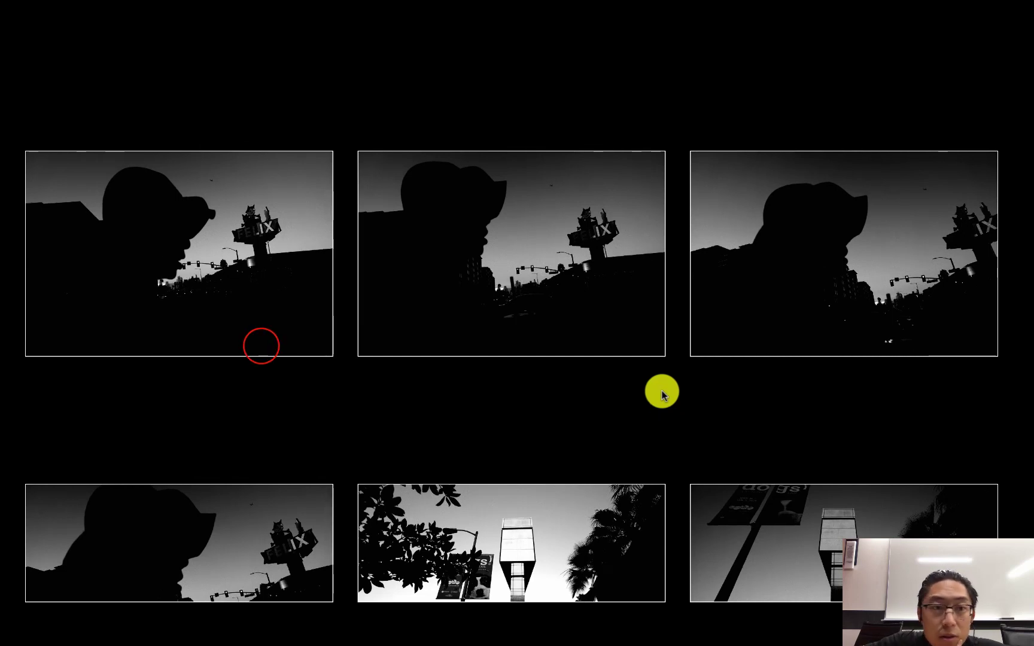
# - Open the first silhouette photo, zoom to check sky detail, and flag it
pyautogui.doubleClick(261, 345)
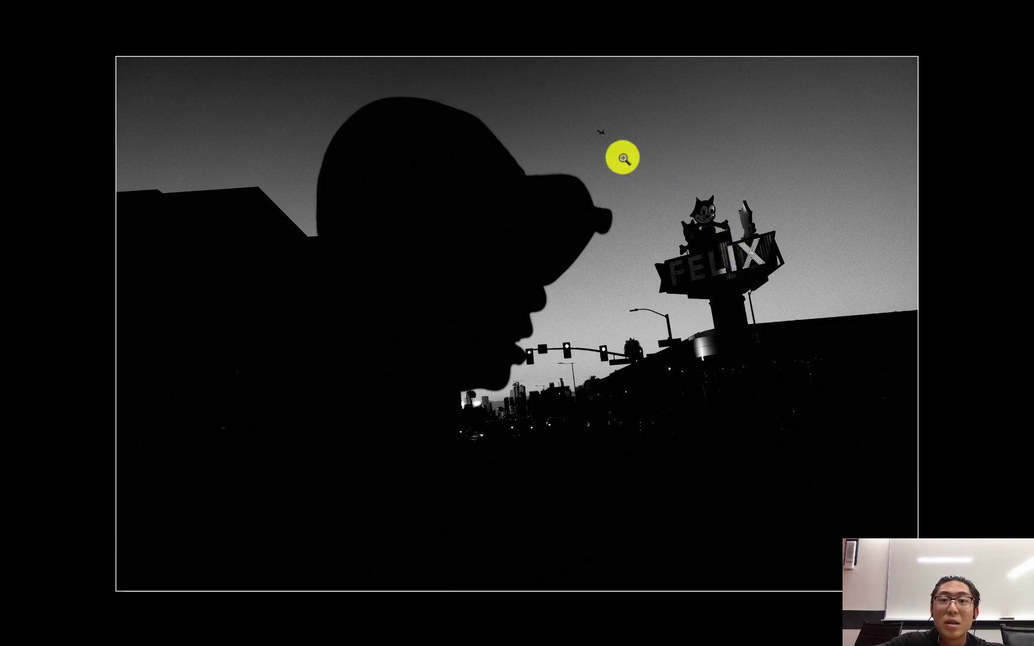
pyautogui.click(606, 128)
pyautogui.click(601, 156)
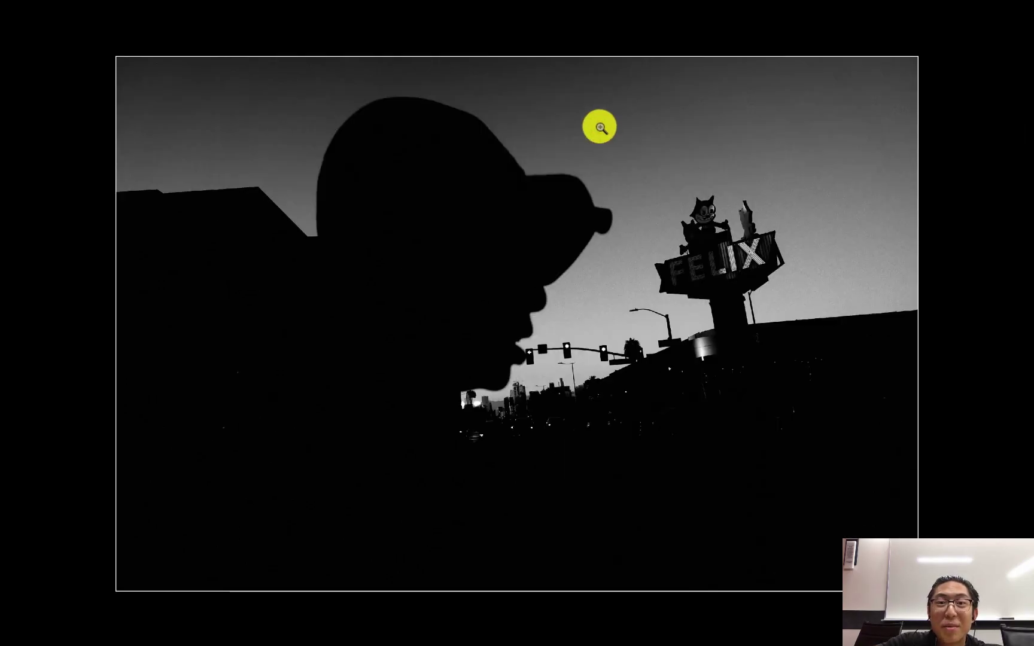
pyautogui.press('p')
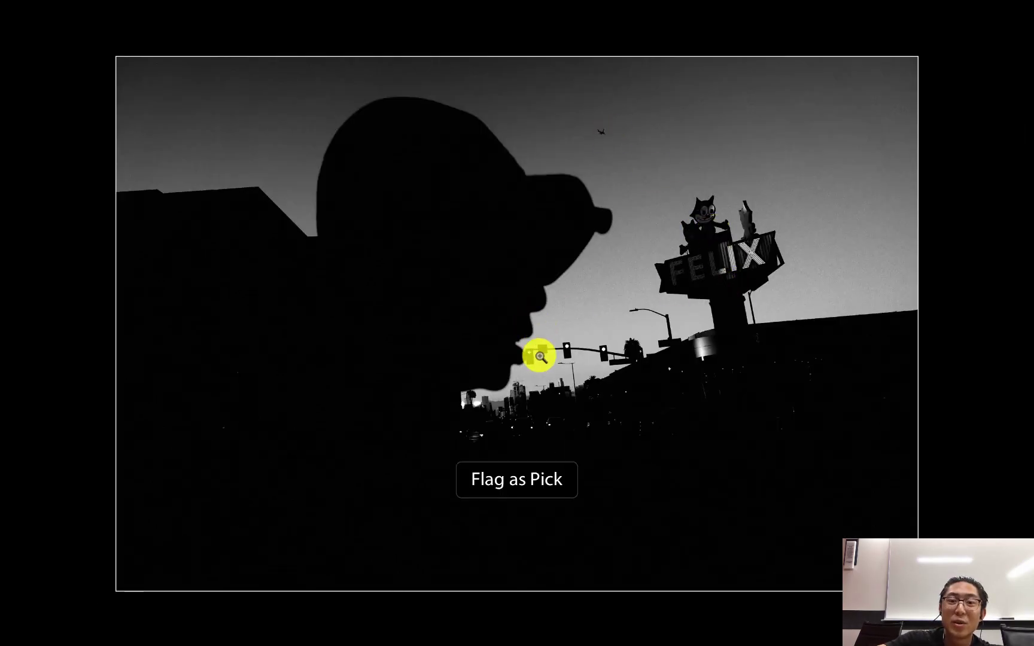
pyautogui.press('g')
# - Flag the top-right hat silhouette and the FELIX sign silhouette as picks
pyautogui.scroll(5, 706, 396)
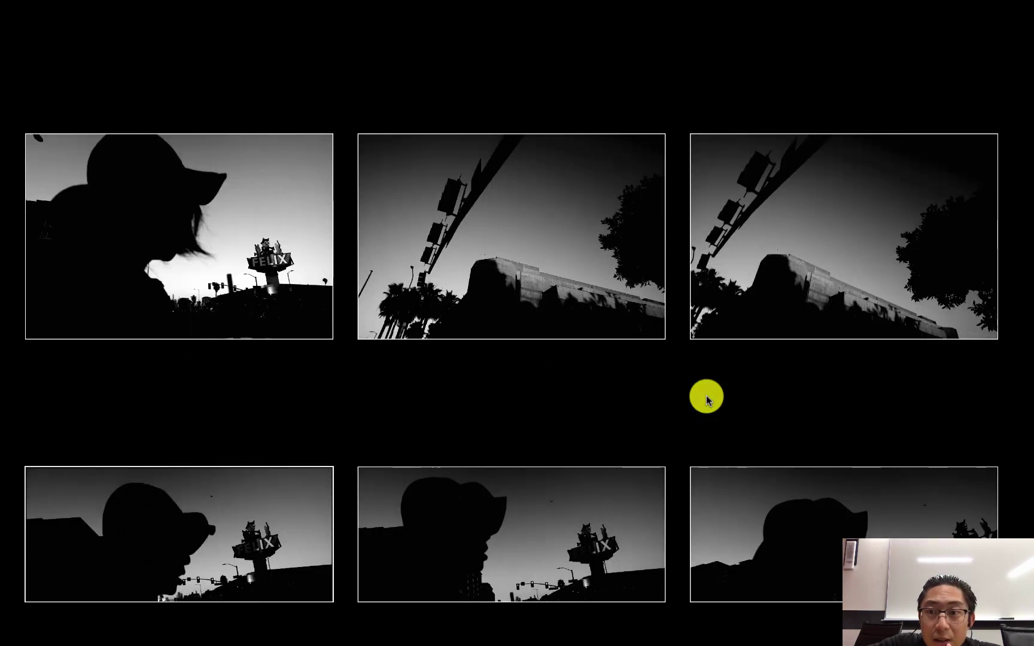
pyautogui.click(237, 293)
pyautogui.doubleClick(236, 293)
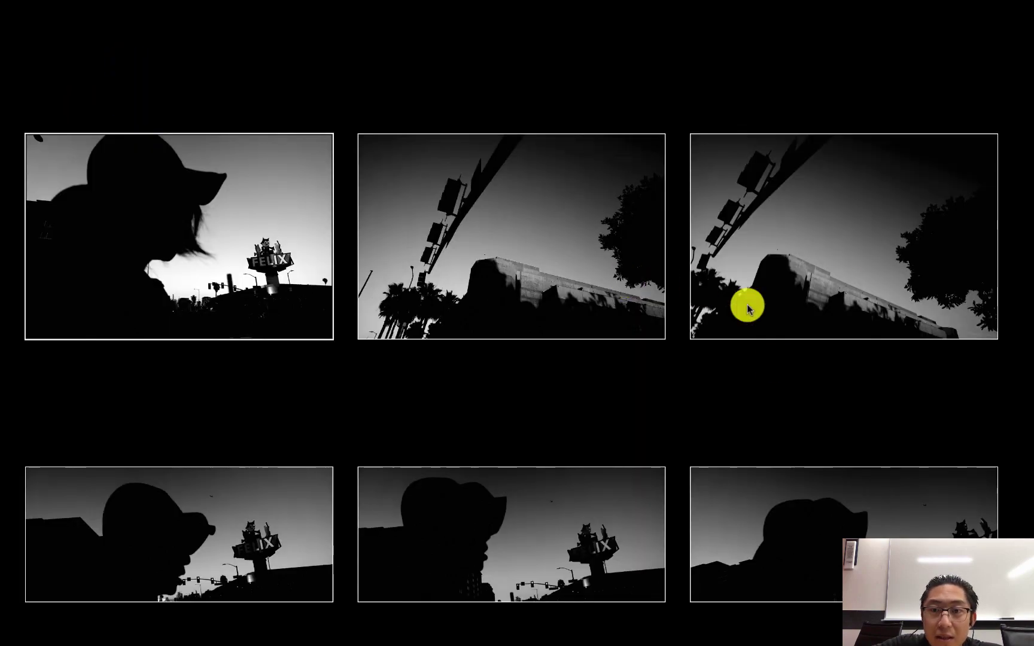
pyautogui.doubleClick(841, 283)
pyautogui.press('p')
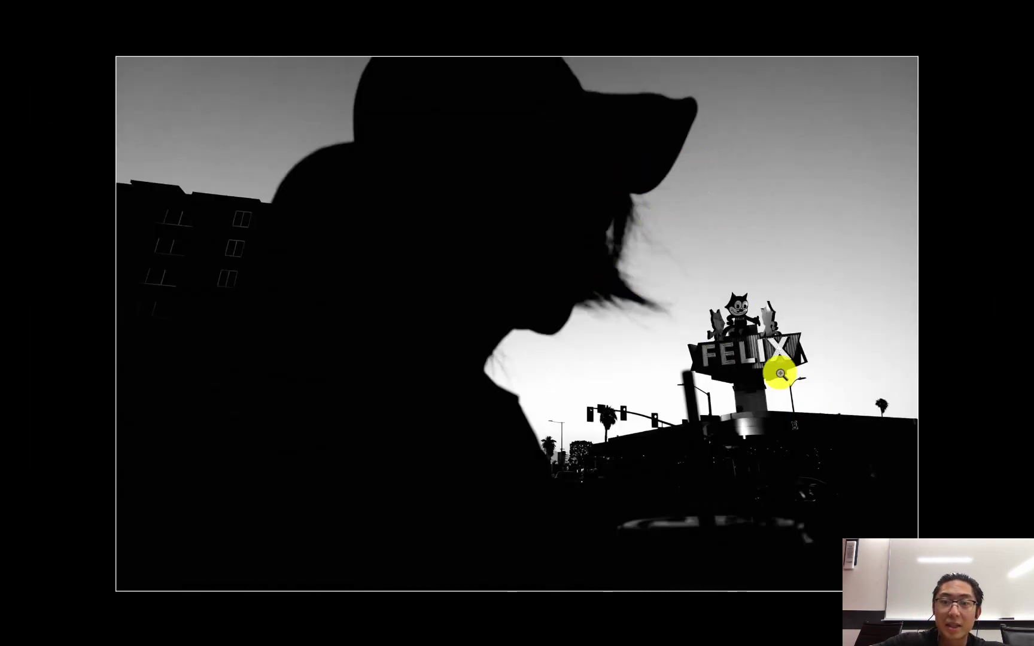
pyautogui.press('p')
pyautogui.press('g')
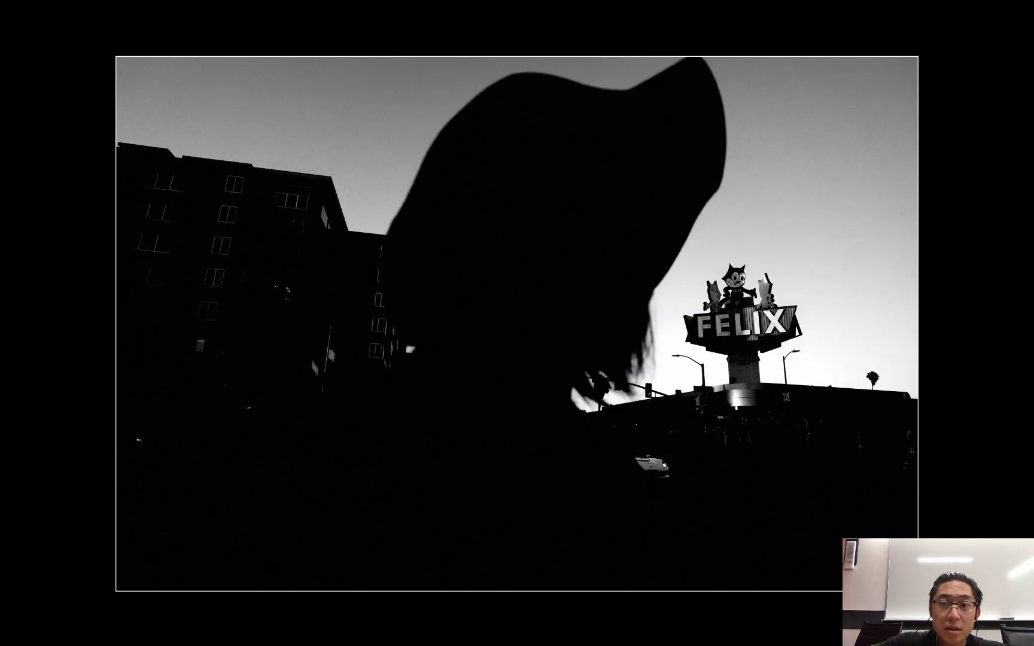
pyautogui.press('g')
pyautogui.scroll(3, 526, 309)
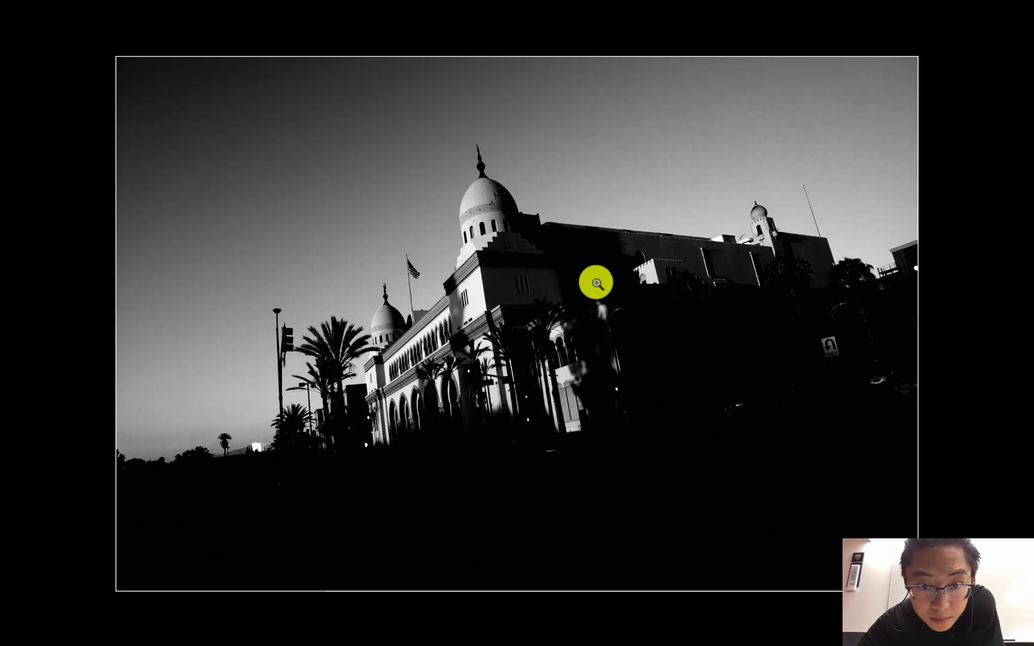
pyautogui.press('g')
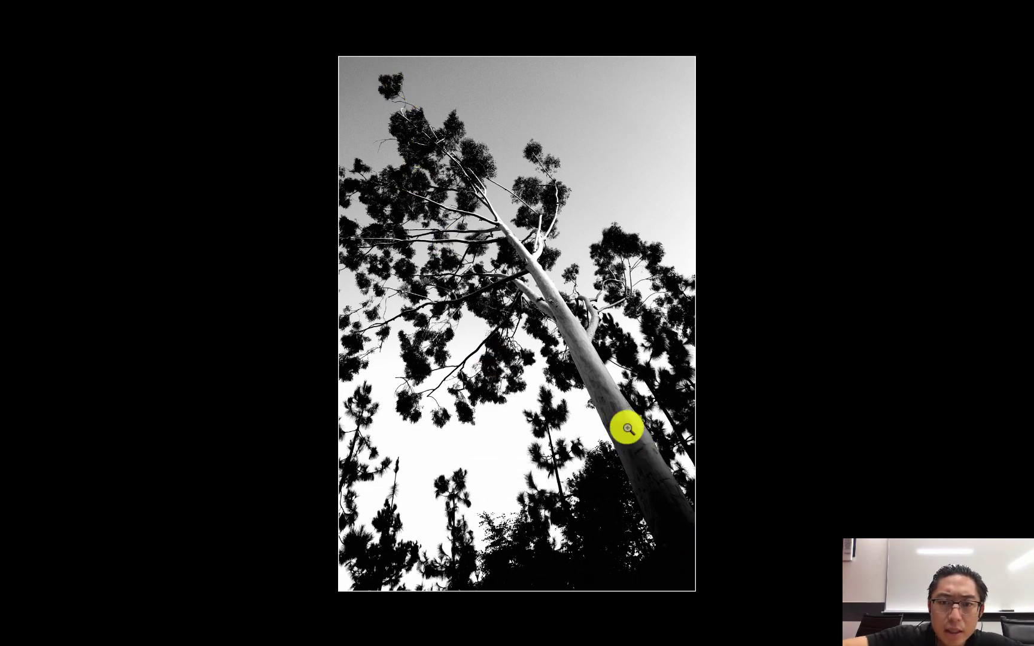
# - Flag the peeling-paint face photo and the second curved-ceiling photo as picks
pyautogui.press('g')
pyautogui.scroll(3, 668, 404)
pyautogui.click(830, 287)
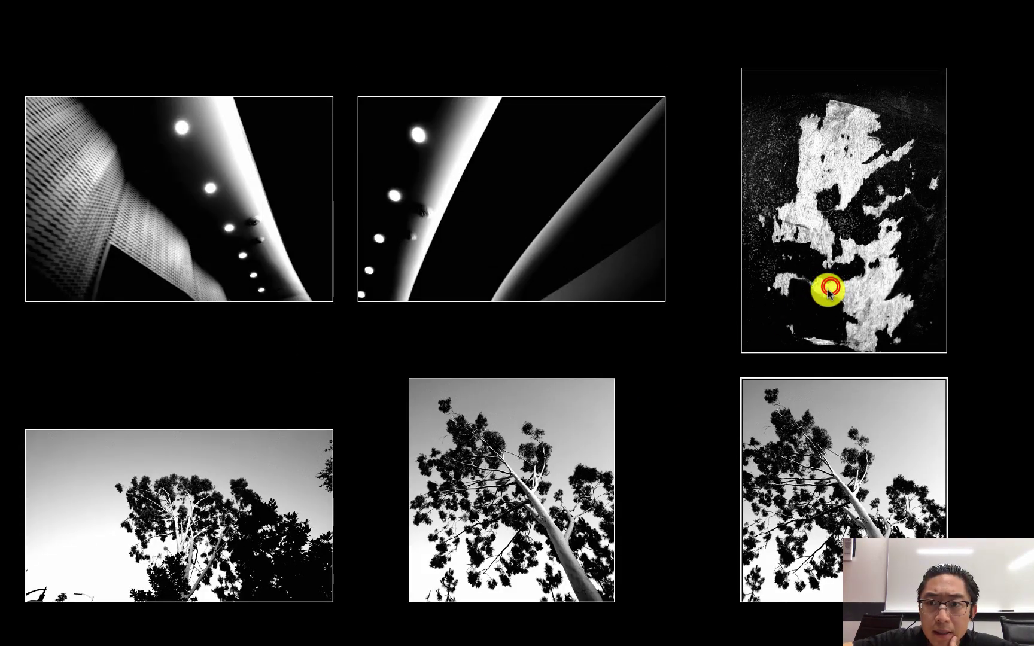
pyautogui.press('p')
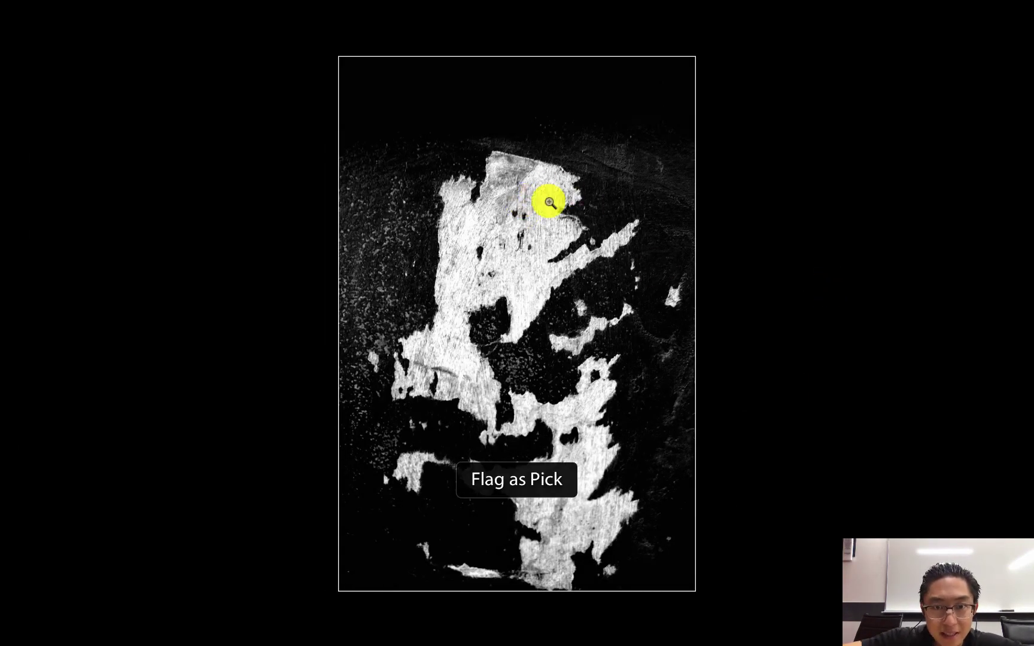
pyautogui.press('g')
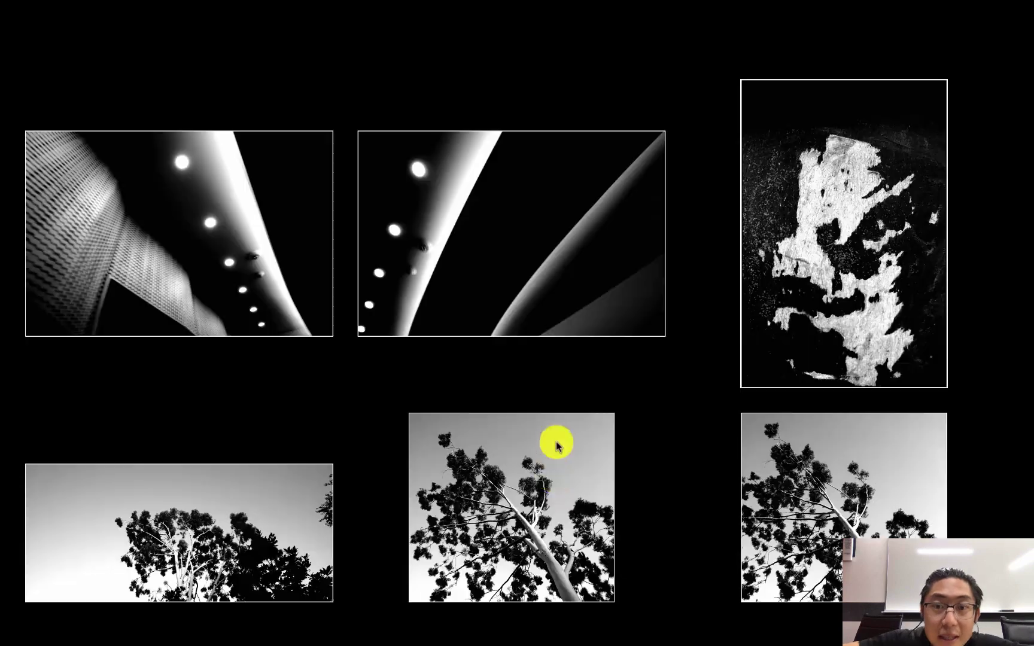
pyautogui.click(570, 347)
pyautogui.scroll(3, 570, 349)
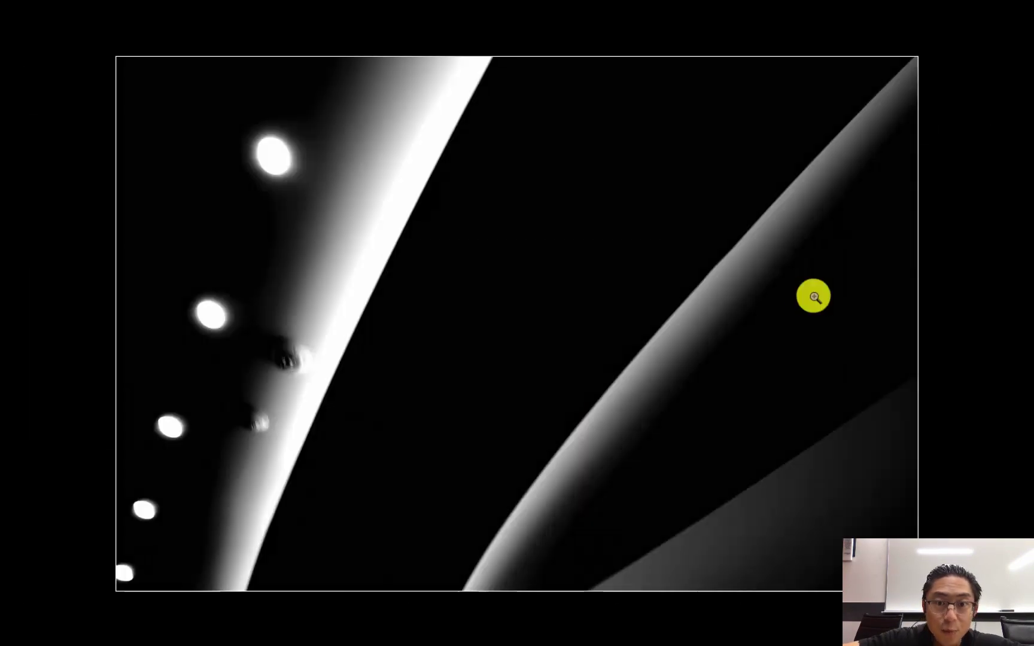
pyautogui.press('p')
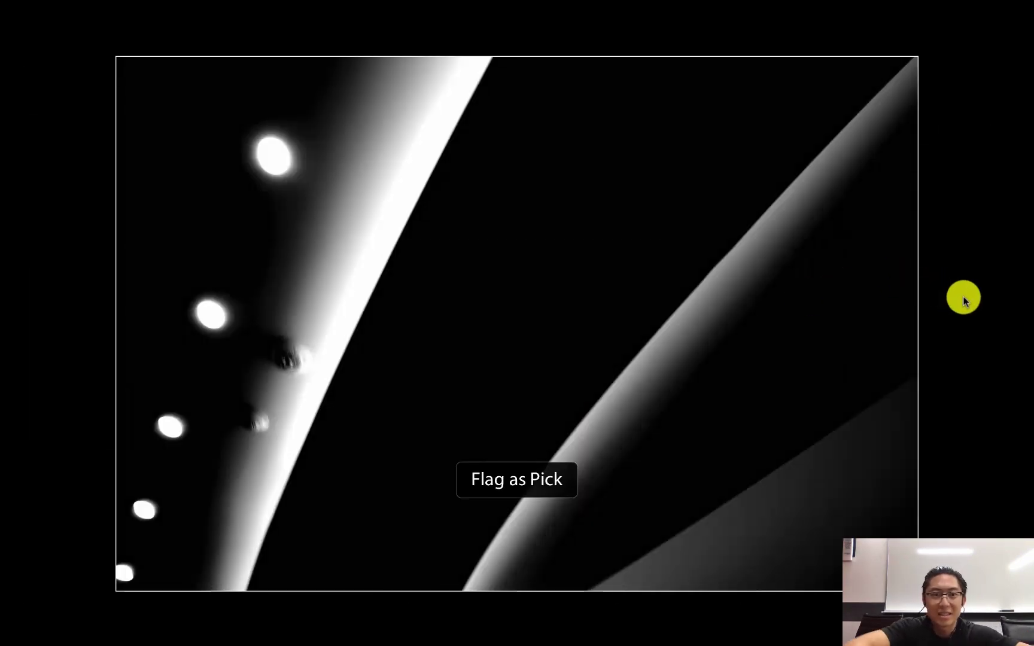
# - Step through the next photos, flagging the ceiling lights shot and one more
pyautogui.press('Right')
pyautogui.press('Right')
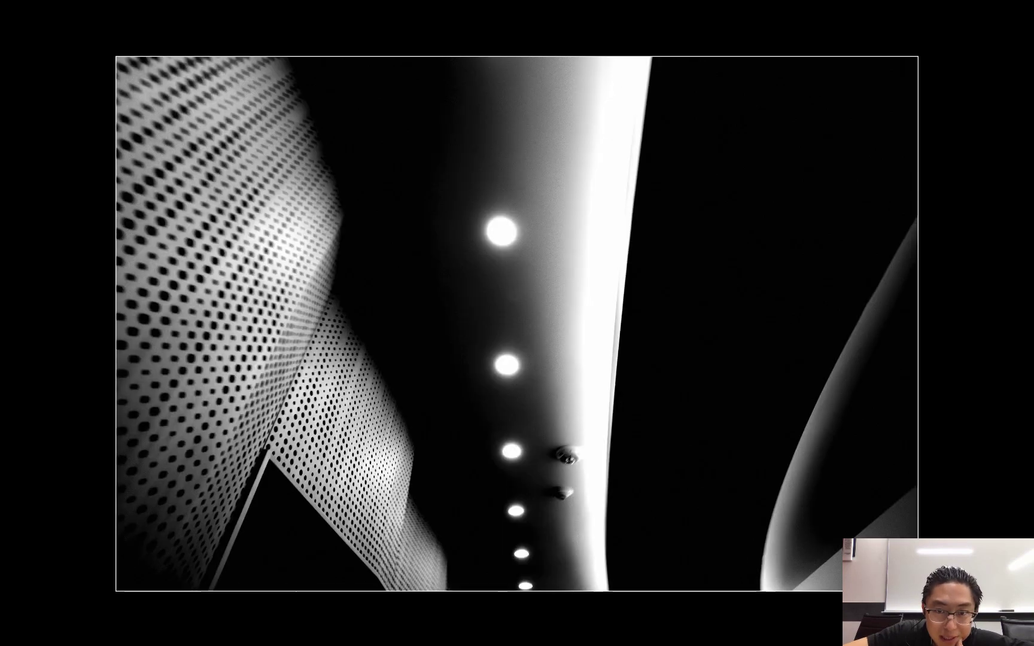
pyautogui.press('Right')
pyautogui.press('Right')
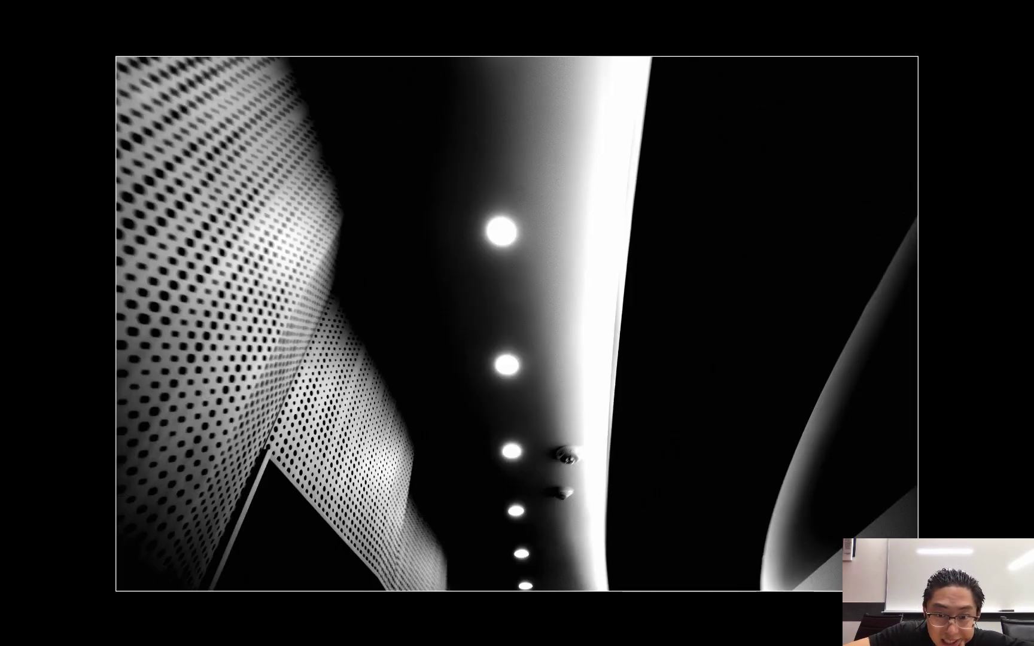
pyautogui.press('Right')
pyautogui.press('Right')
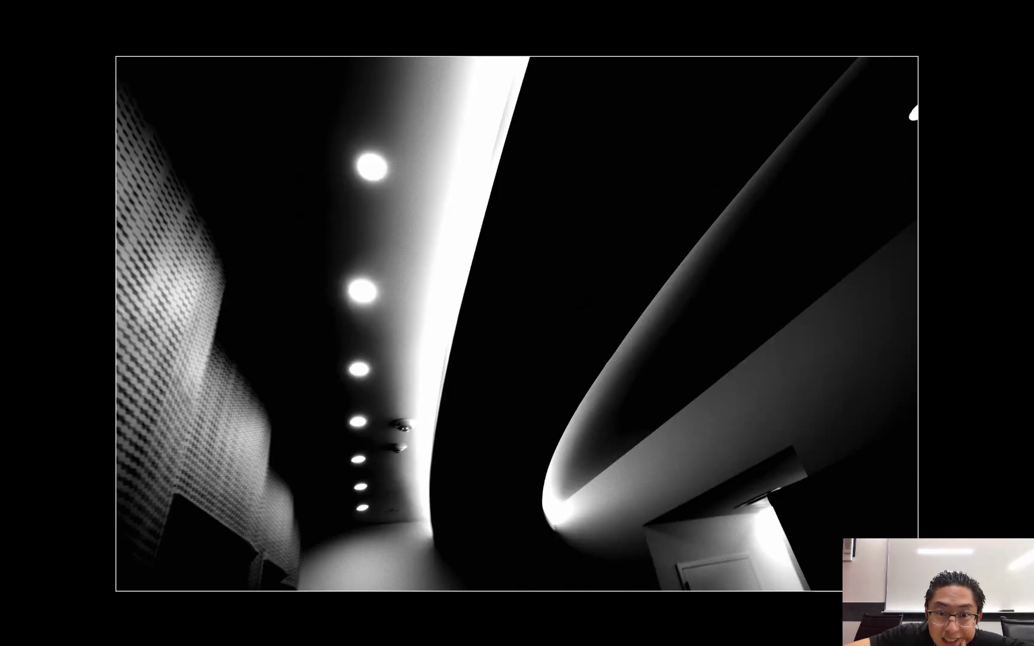
pyautogui.press('p')
pyautogui.press('Right')
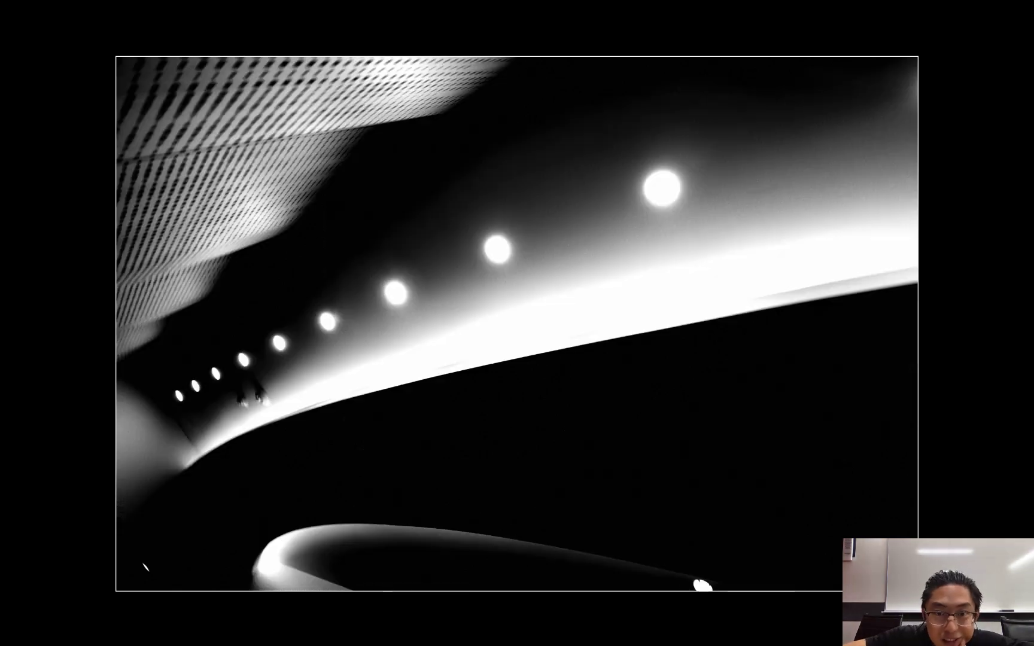
# - Compare similar corridor shots and flag the portrait corridor photo and the camera-holding silhouette
pyautogui.press('Right')
pyautogui.press('Right')
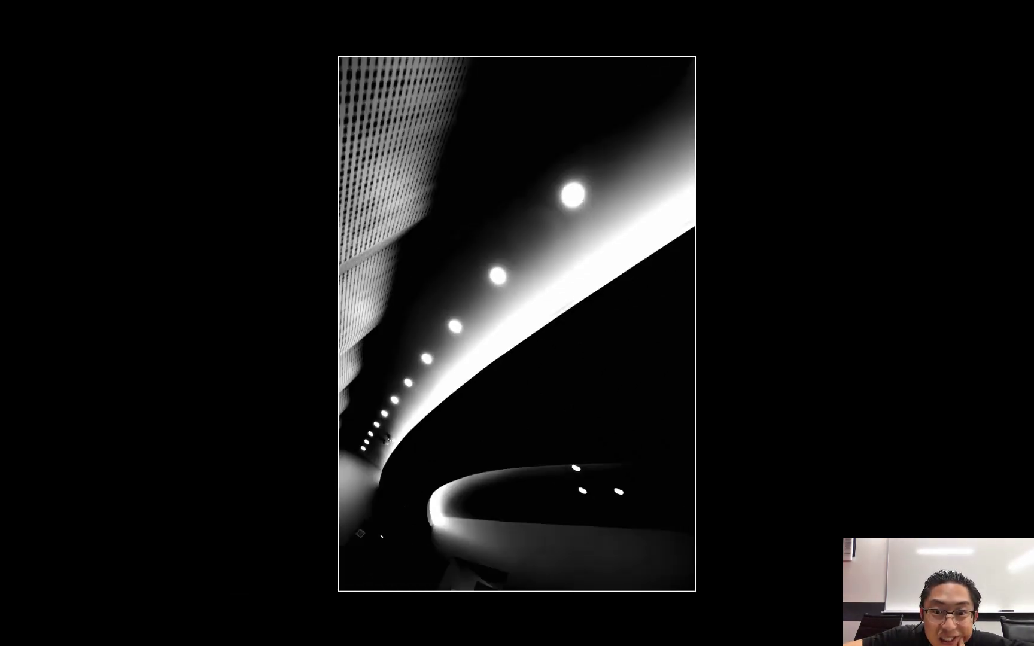
pyautogui.press('Left')
pyautogui.press('p')
pyautogui.press('Right')
pyautogui.press('Right')
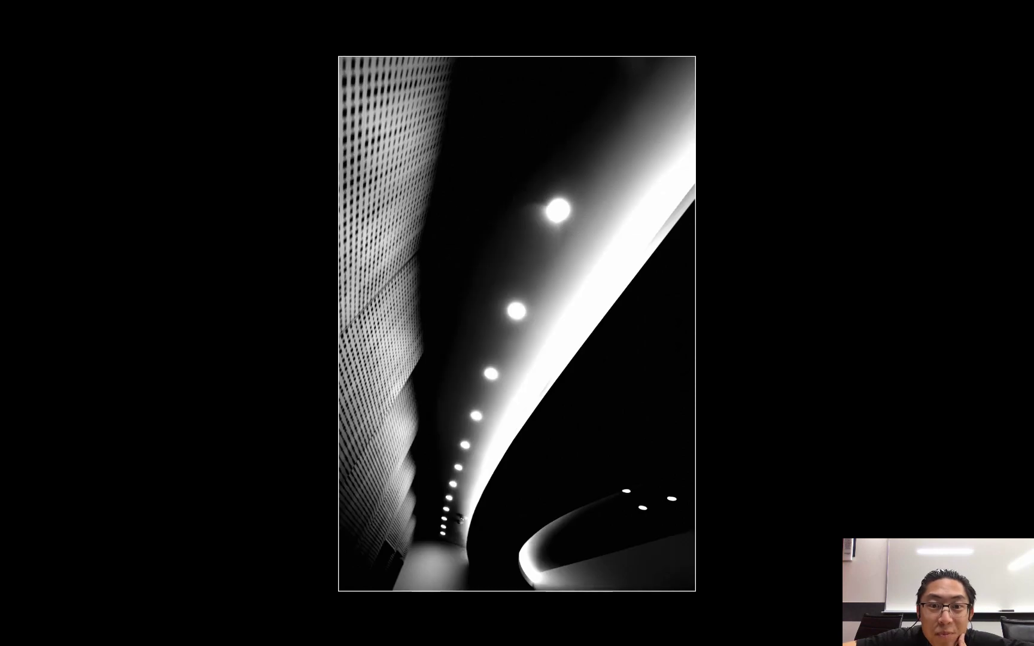
pyautogui.press('Left')
pyautogui.press('Right')
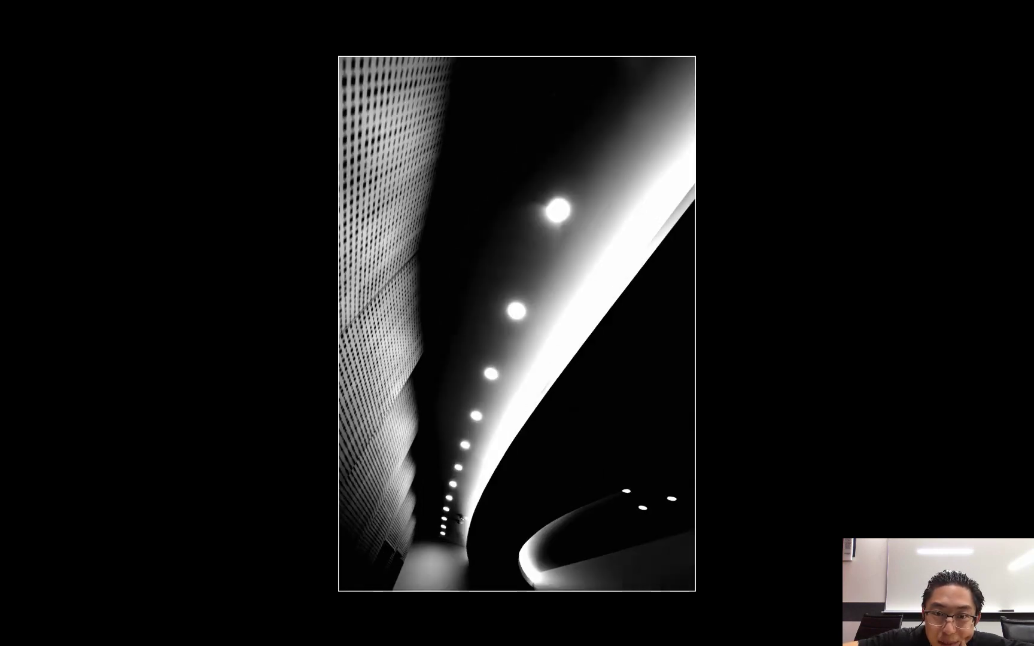
pyautogui.press('Left')
pyautogui.press('Right')
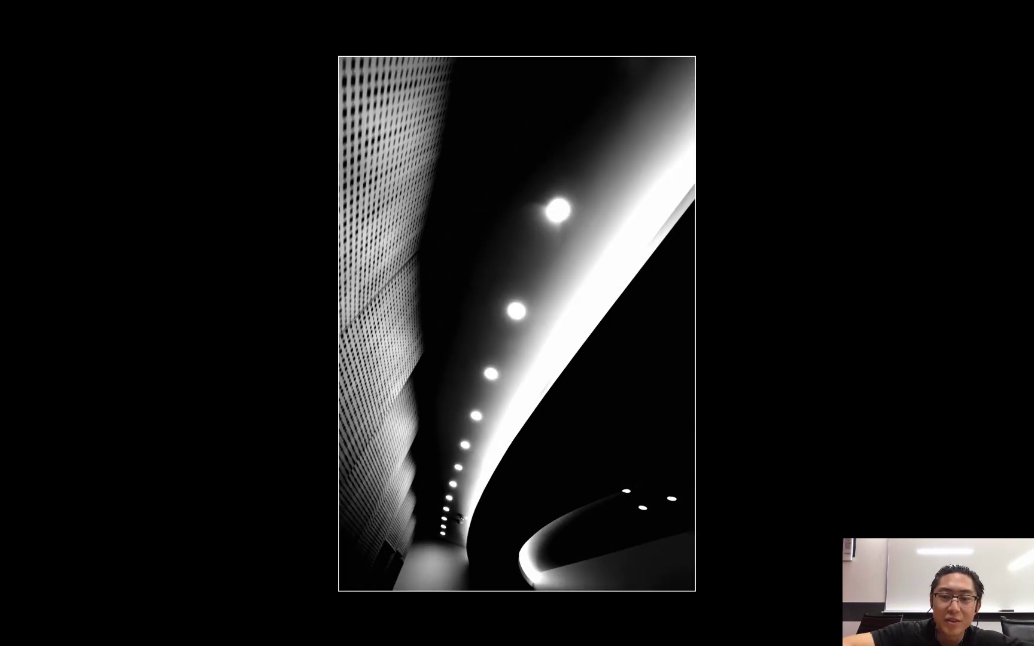
pyautogui.press('p')
pyautogui.press('Right')
pyautogui.press('Right')
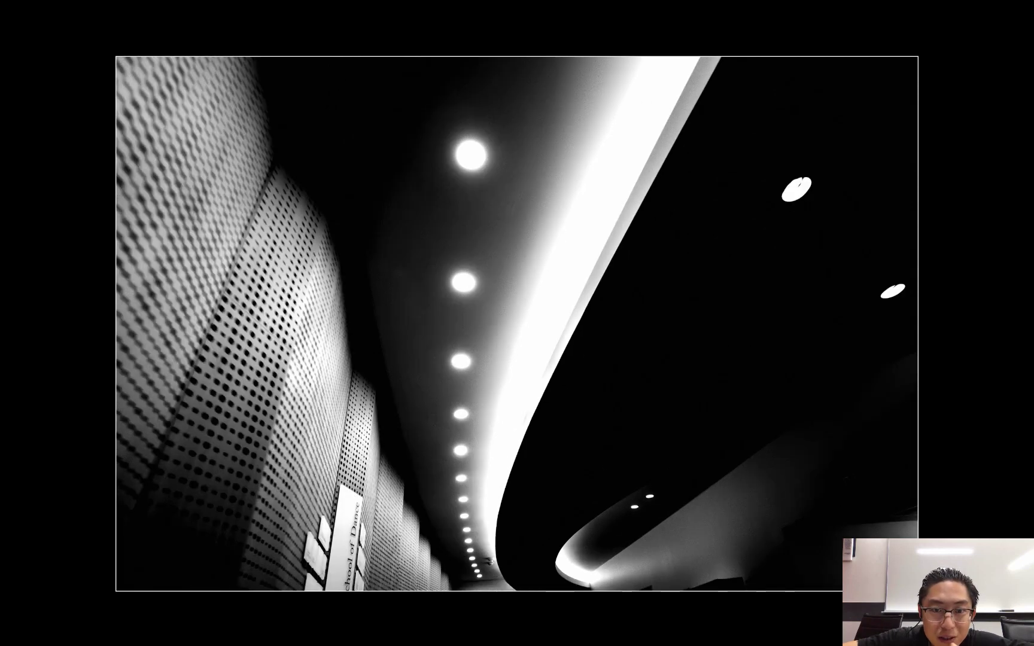
pyautogui.press('Right')
pyautogui.press('p')
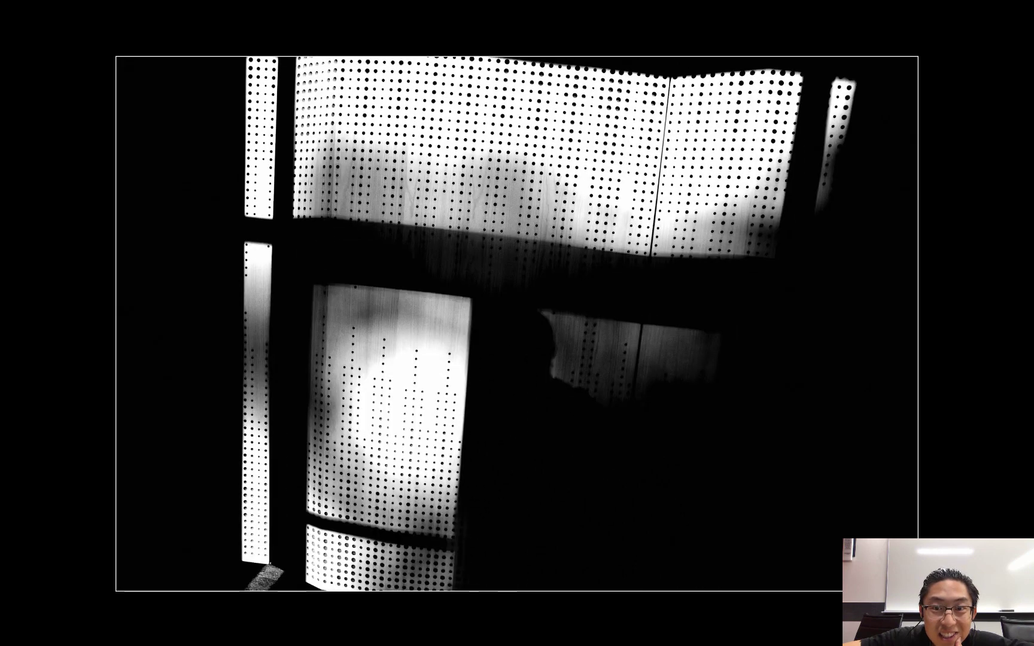
# - Flag a curved-ceiling photo and the preferred frame of the following burst
pyautogui.press('Right')
pyautogui.press('Right')
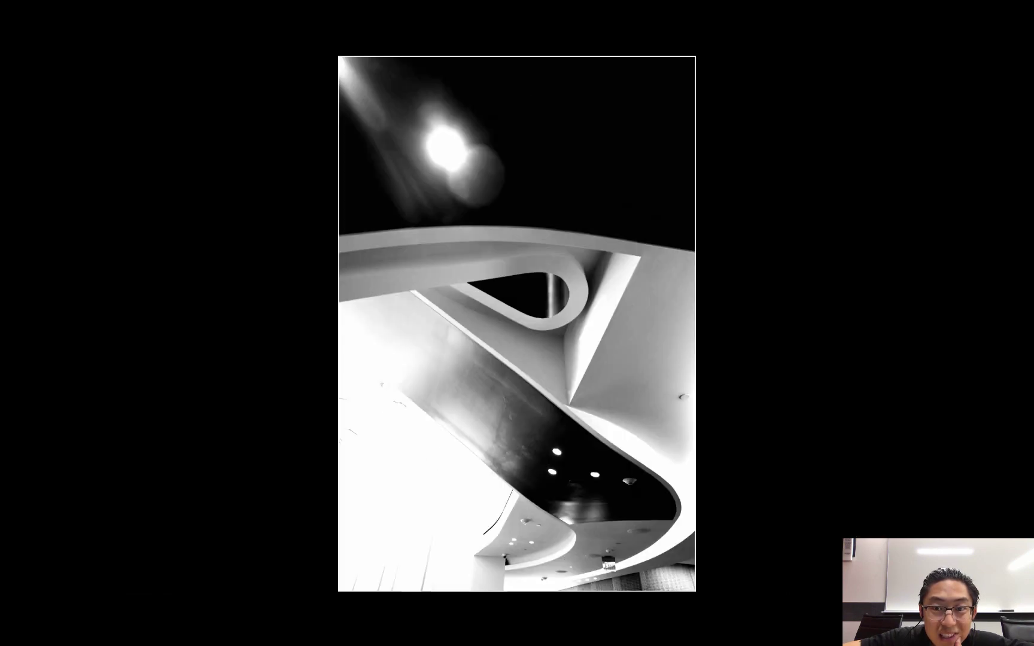
pyautogui.press('Right')
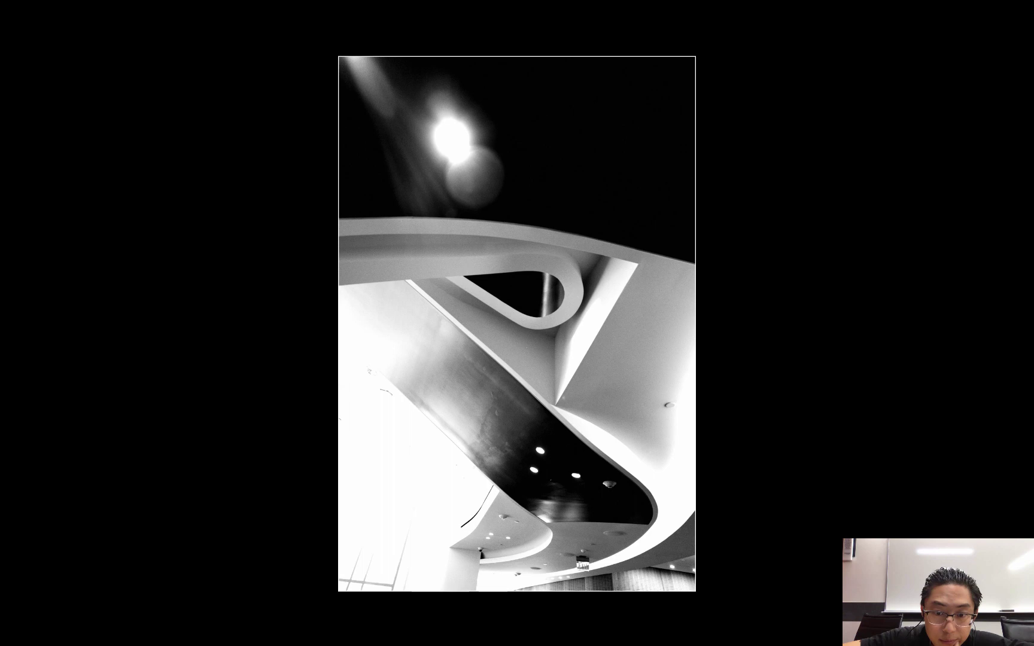
pyautogui.press('p')
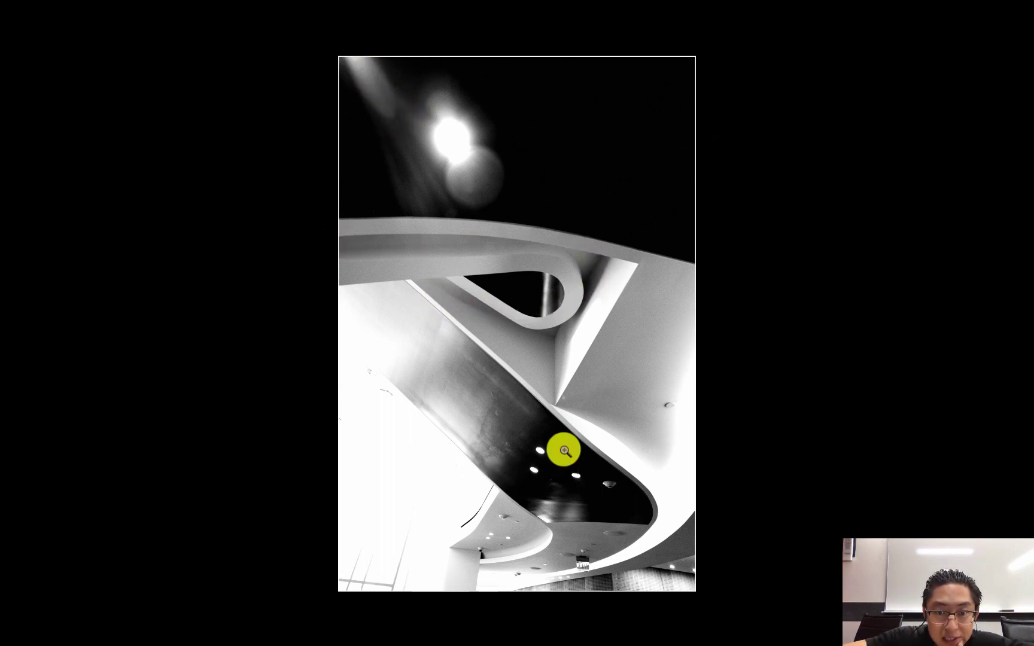
pyautogui.press('Right')
pyautogui.press('Right')
pyautogui.press('Right')
pyautogui.press('Right')
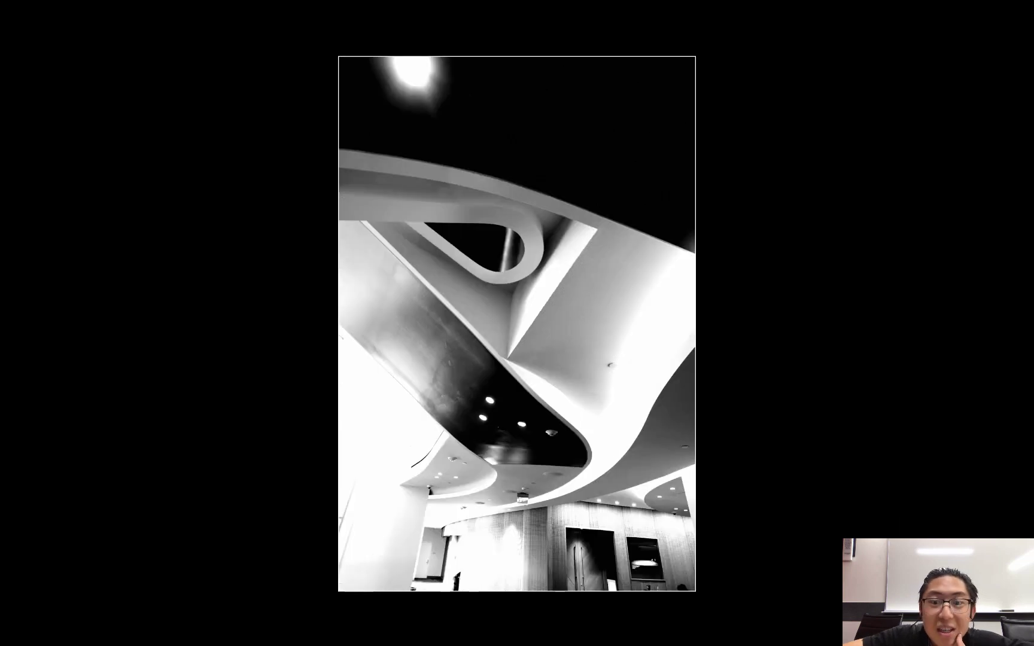
pyautogui.press('Right')
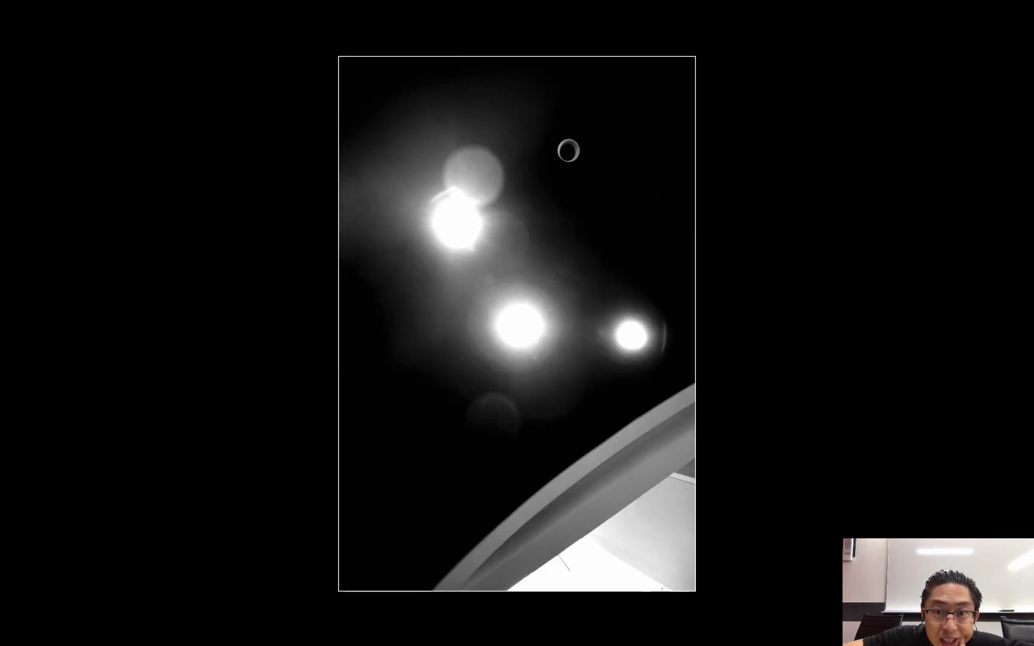
pyautogui.press('Left')
pyautogui.press('p')
pyautogui.press('Right')
pyautogui.press('Right')
pyautogui.press('Right')
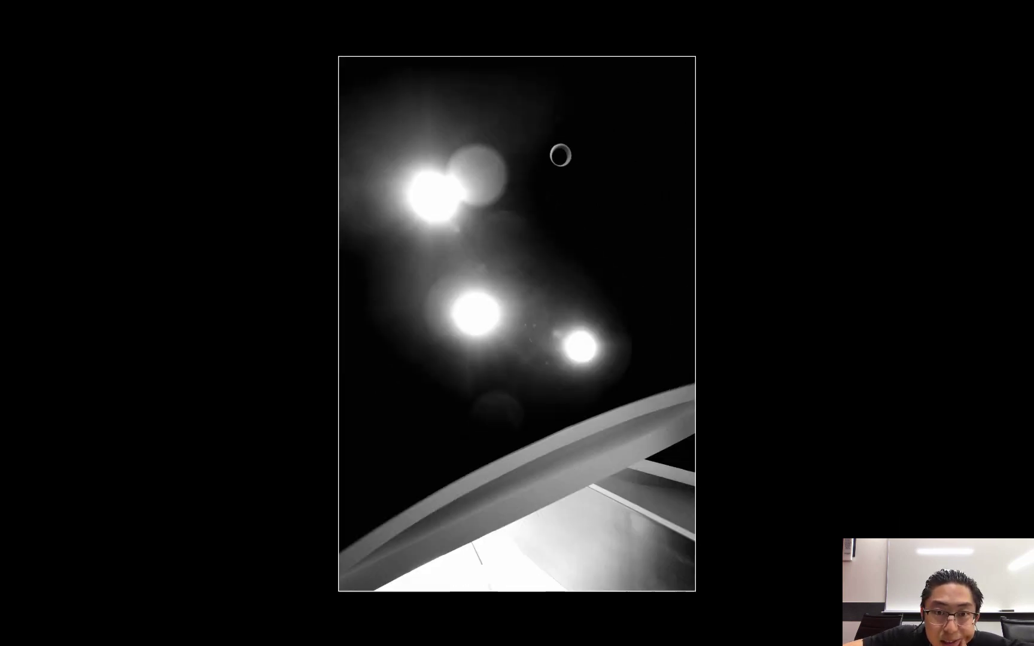
# - Compare further curved-ceiling shots and flag the best two as picks
pyautogui.press('Right')
pyautogui.press('Right')
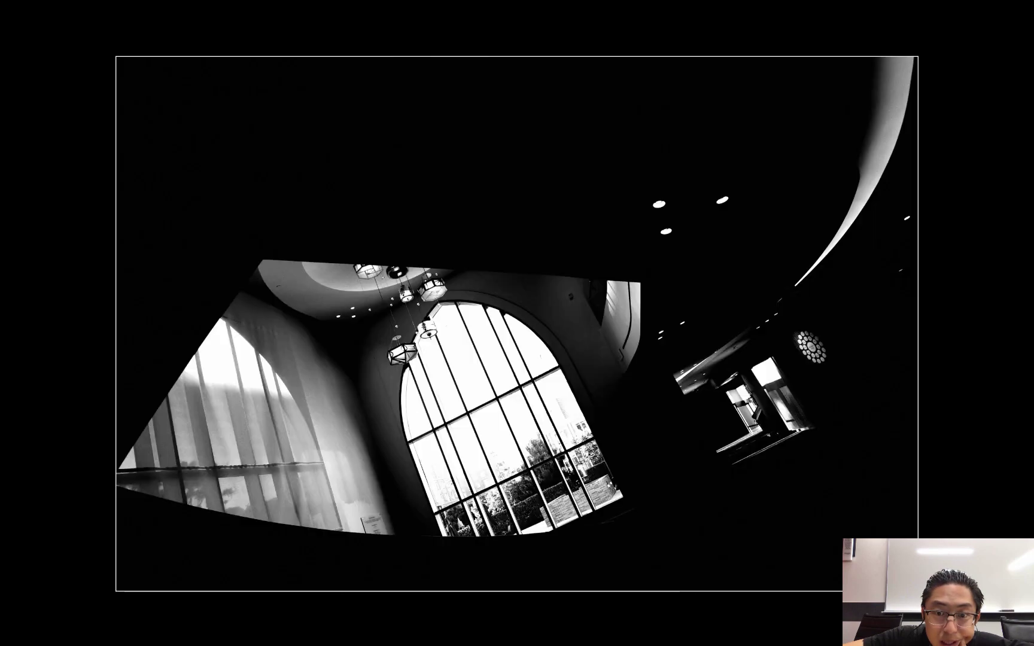
pyautogui.press('Right')
pyautogui.press('Right')
pyautogui.press('Right')
pyautogui.press('Right')
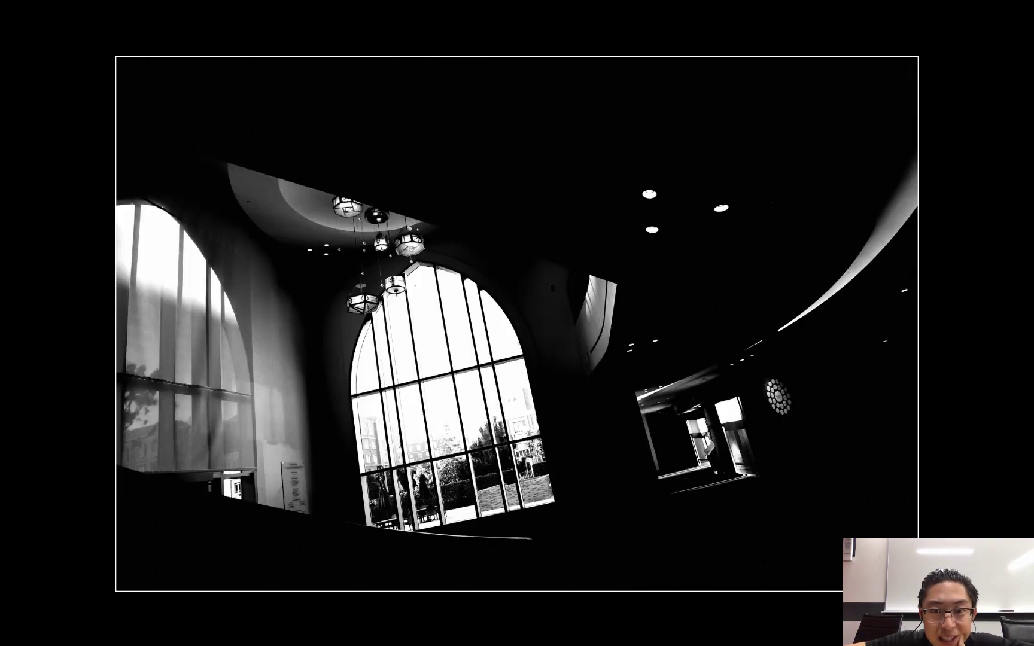
pyautogui.press('Right')
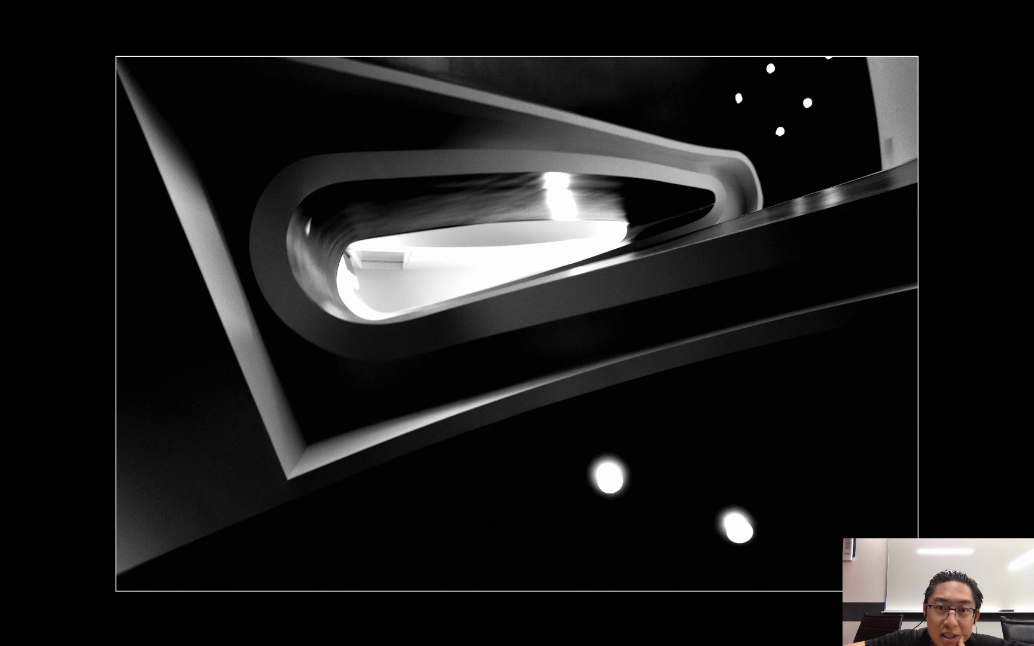
pyautogui.press('Right')
pyautogui.press('Right')
pyautogui.press('Right')
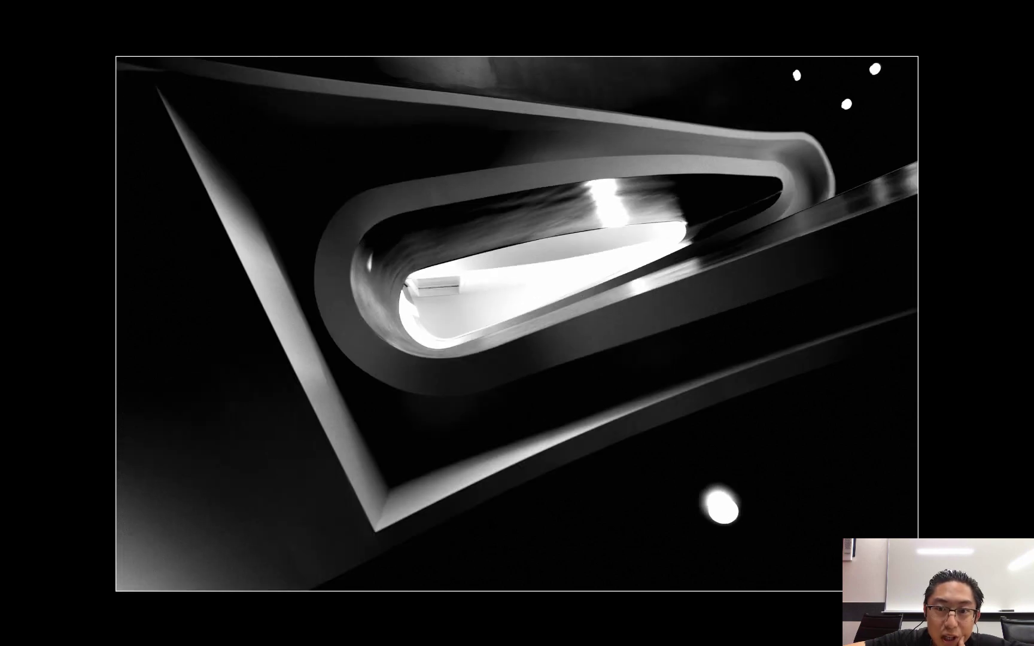
pyautogui.press('p')
pyautogui.press('Right')
pyautogui.press('Right')
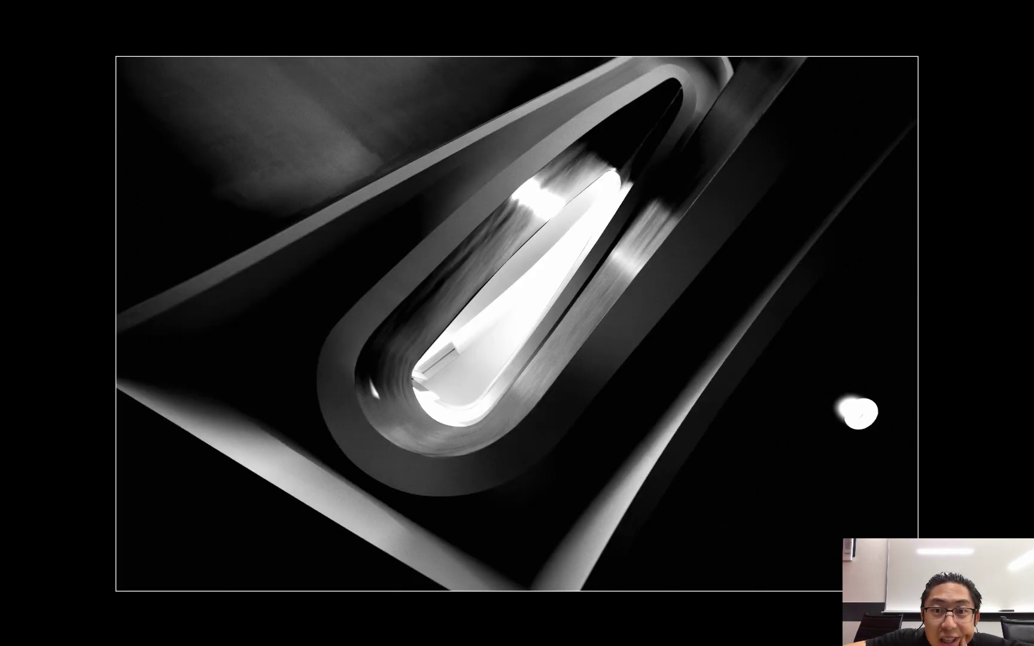
pyautogui.press('Left')
pyautogui.press('p')
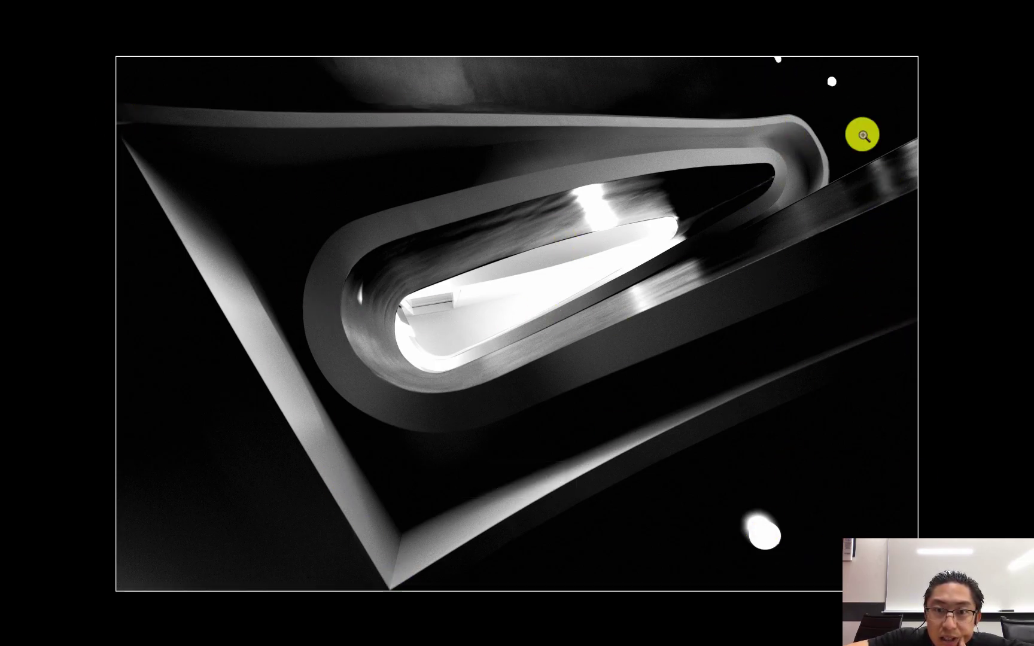
# - Compare the interior shots and flag the preferred interior photo as a pick
pyautogui.press('Right')
pyautogui.press('Right')
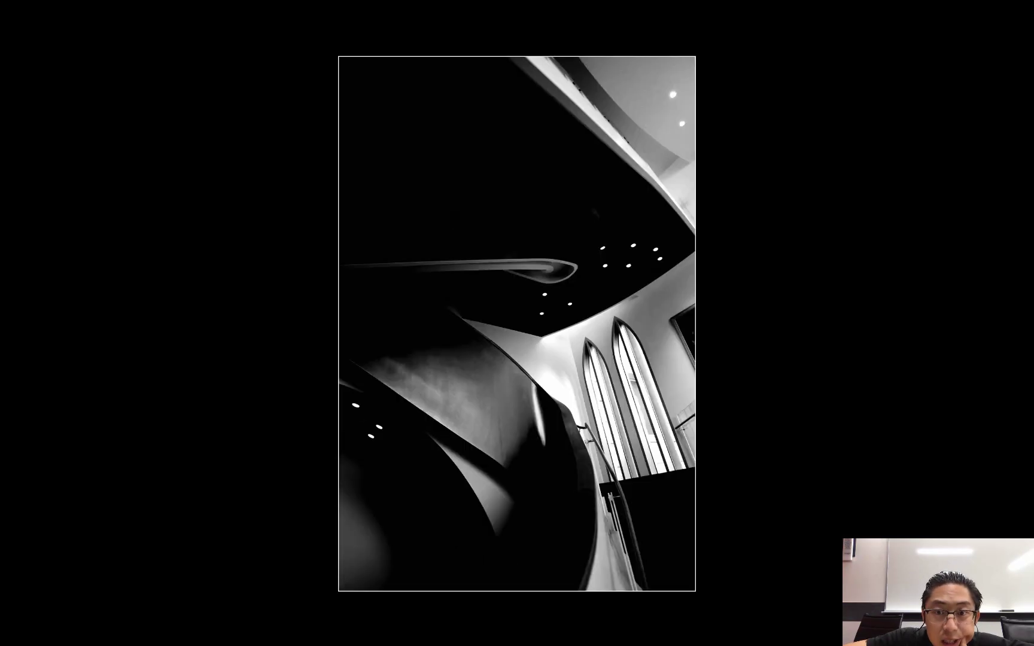
pyautogui.press('Right')
pyautogui.press('Left')
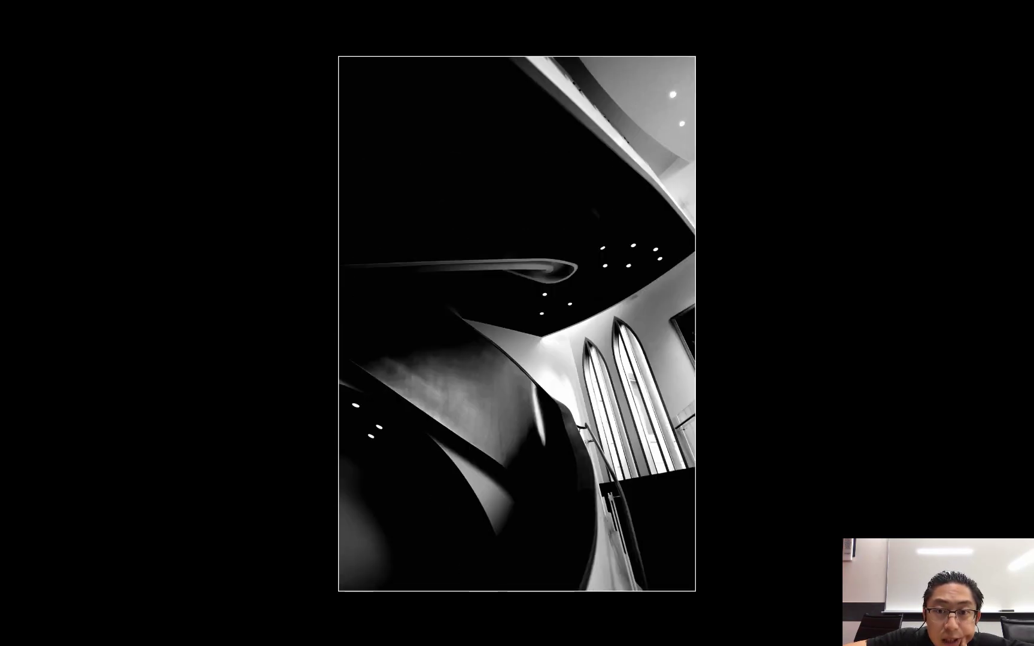
pyautogui.press('p')
pyautogui.press('Right')
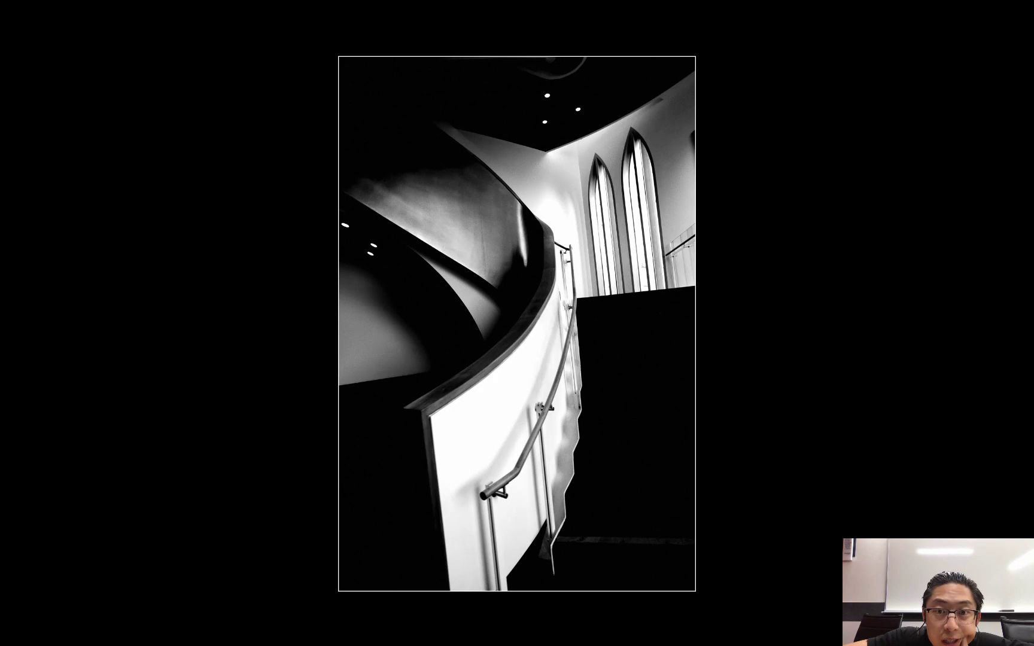
pyautogui.press('Right')
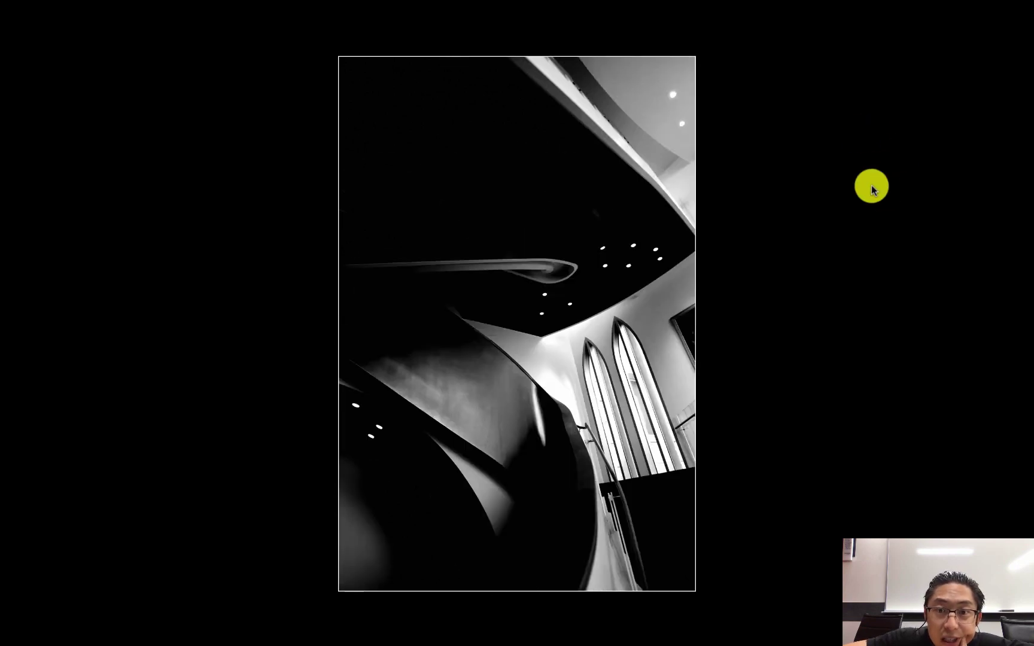
pyautogui.press('l')
pyautogui.press('l')
pyautogui.press('l')
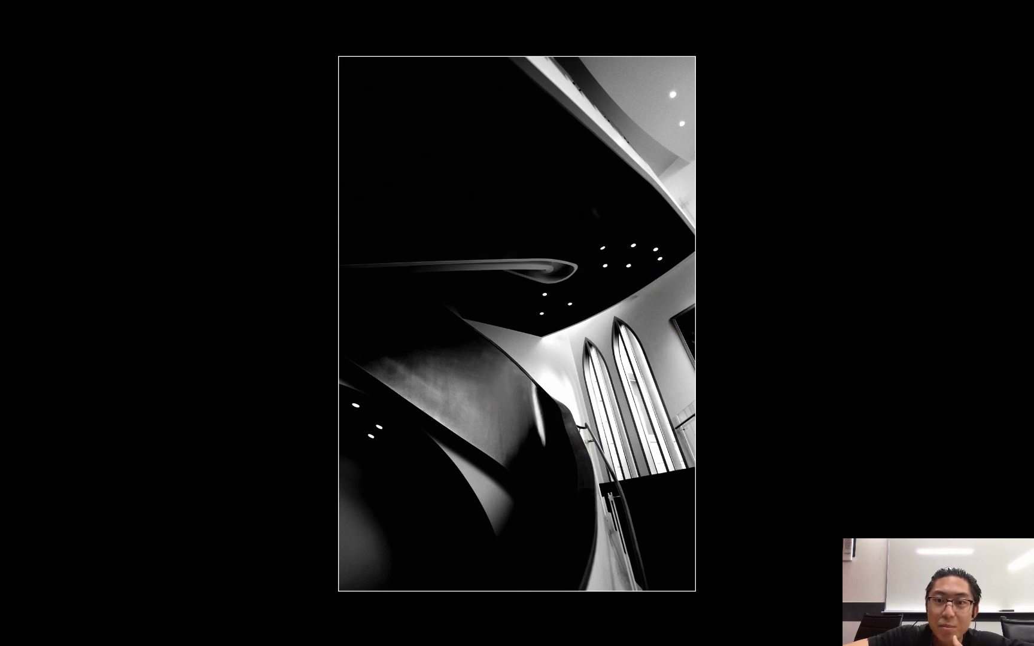
# - Flag the landscape staircase photo and the preferred spiral-staircase shot as picks
pyautogui.press('Right')
pyautogui.press('Right')
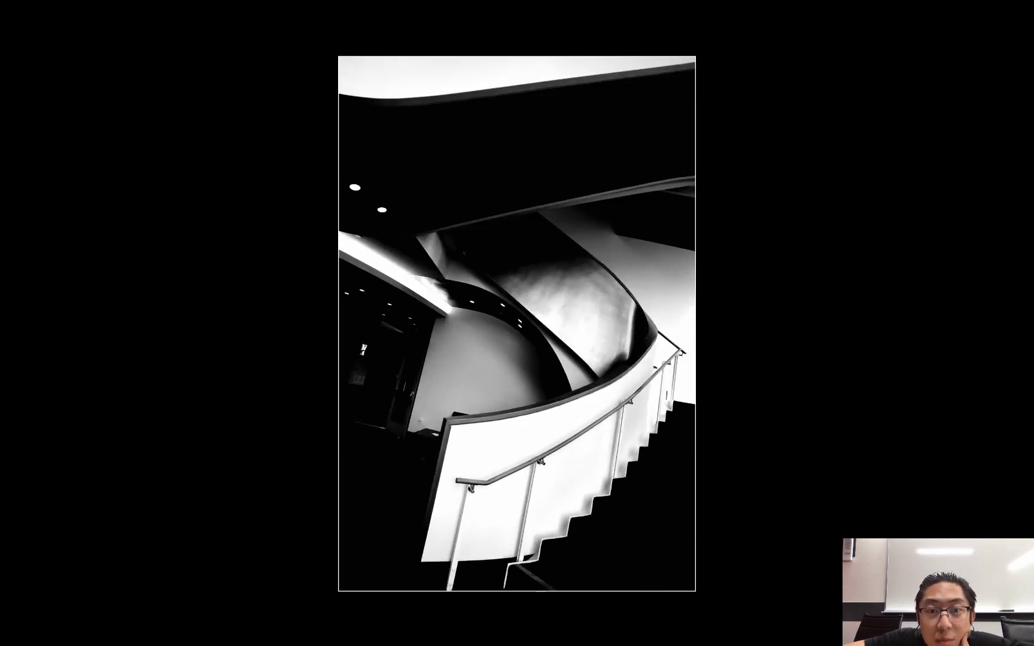
pyautogui.press('Right')
pyautogui.press('Right')
pyautogui.press('Right')
pyautogui.press('Right')
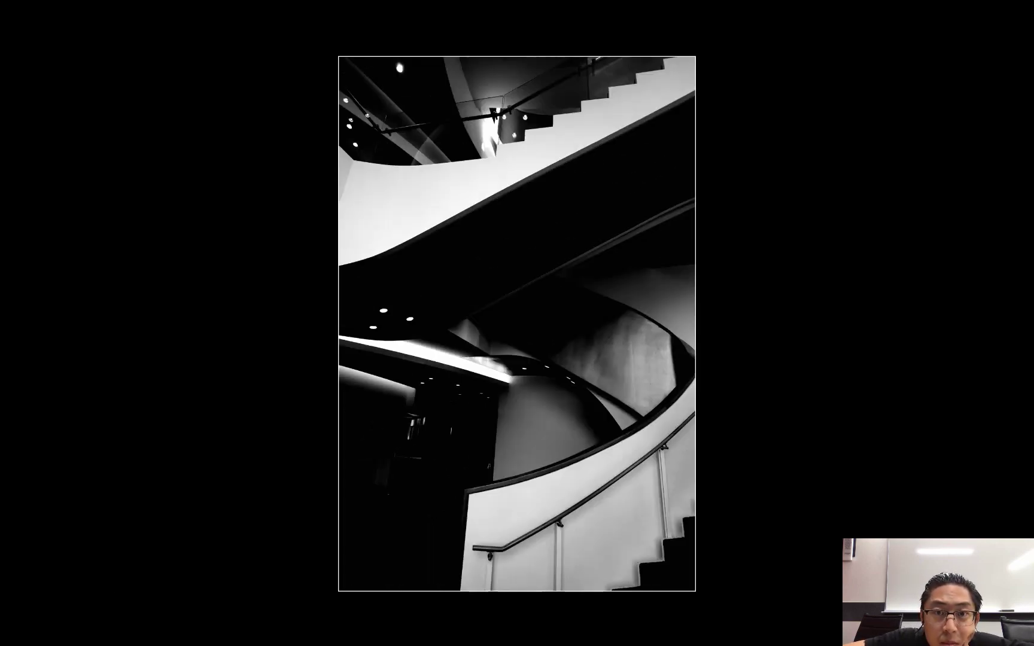
pyautogui.press('Right')
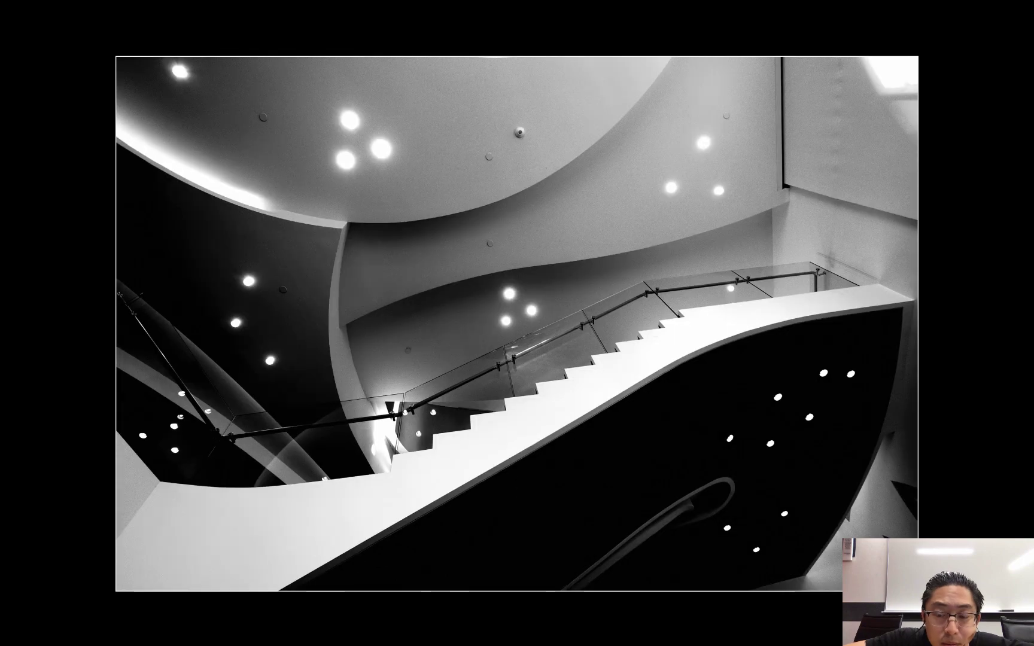
pyautogui.press('p')
pyautogui.press('Right')
pyautogui.press('Right')
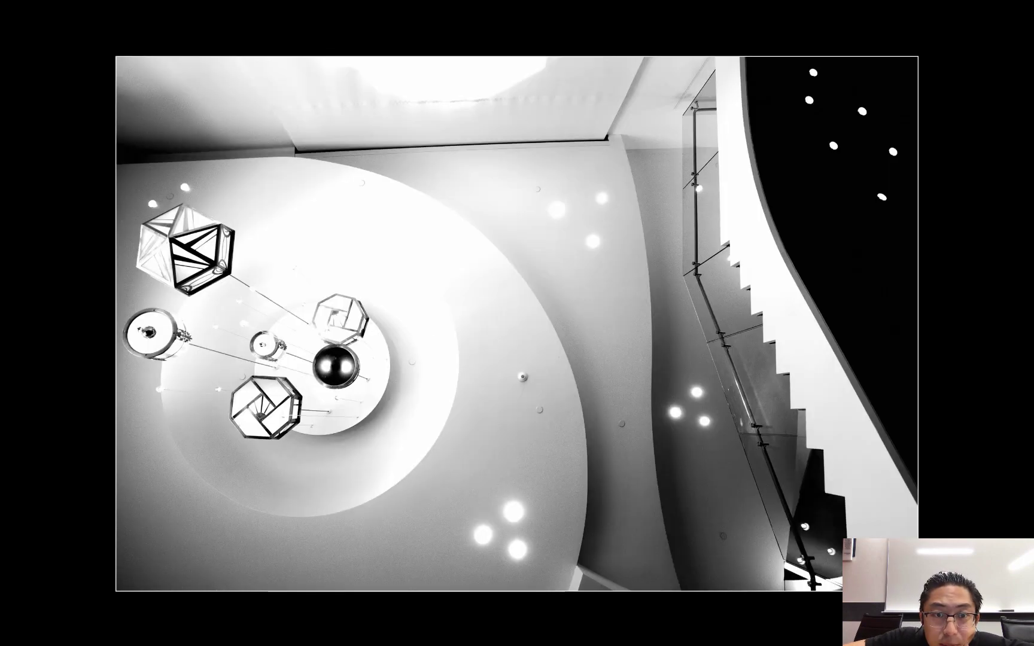
pyautogui.press('Right')
pyautogui.press('Right')
pyautogui.press('Right')
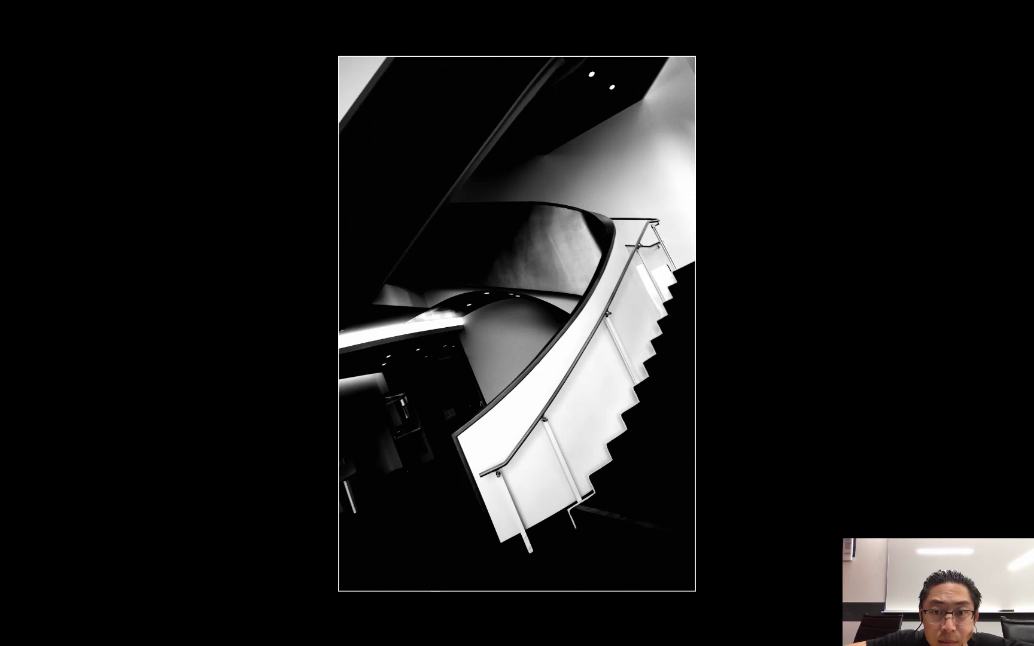
pyautogui.press('Right')
pyautogui.press('Left')
pyautogui.press('Left')
pyautogui.press('p')
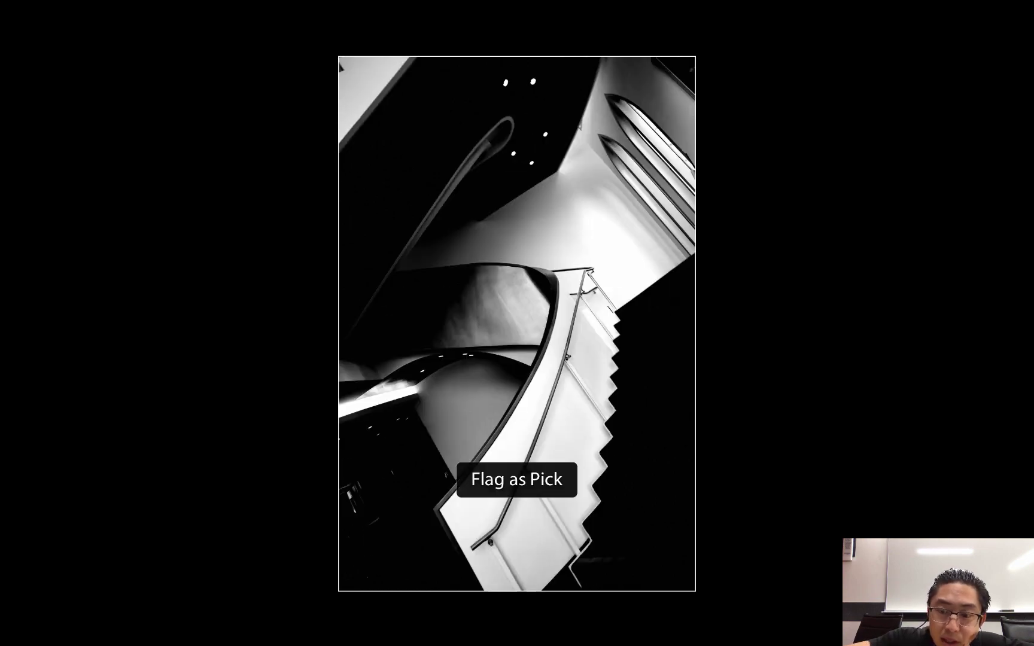
pyautogui.press('Right')
pyautogui.press('Right')
pyautogui.press('Right')
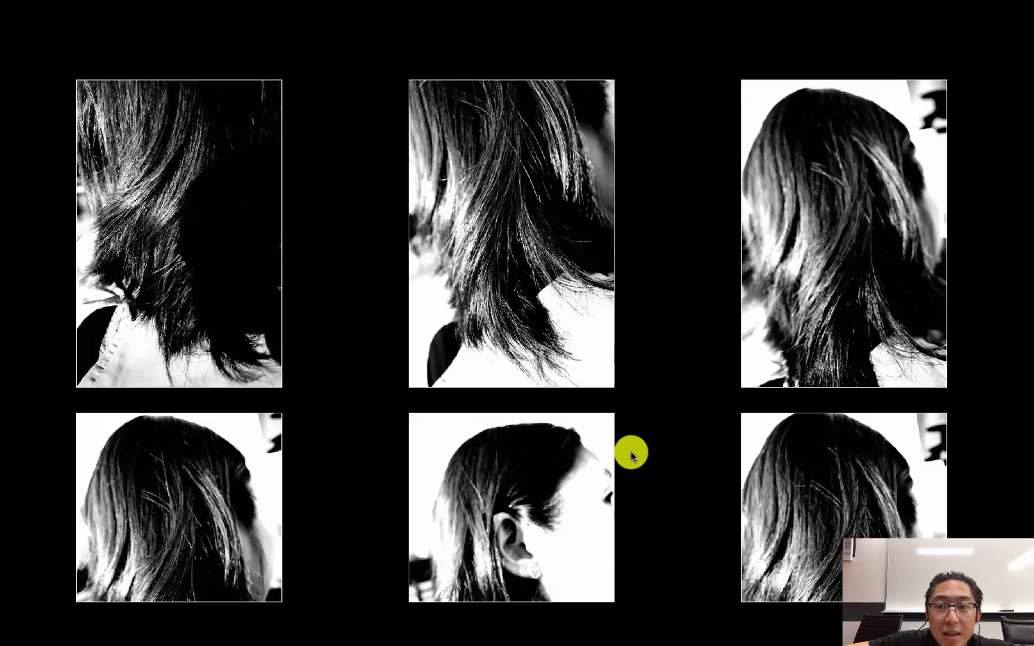
pyautogui.scroll(-10, 632, 456)
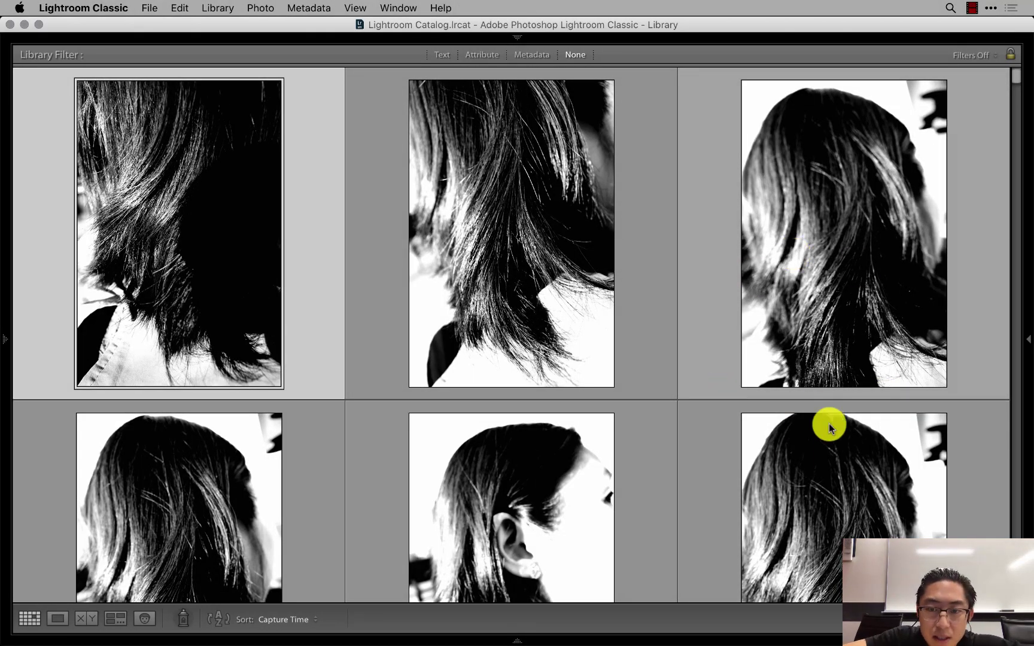
# - Restore the side panels, filter to the 91 flagged photos, shrink thumbnails, and select them all
pyautogui.hotkey('shift', 'Tab')
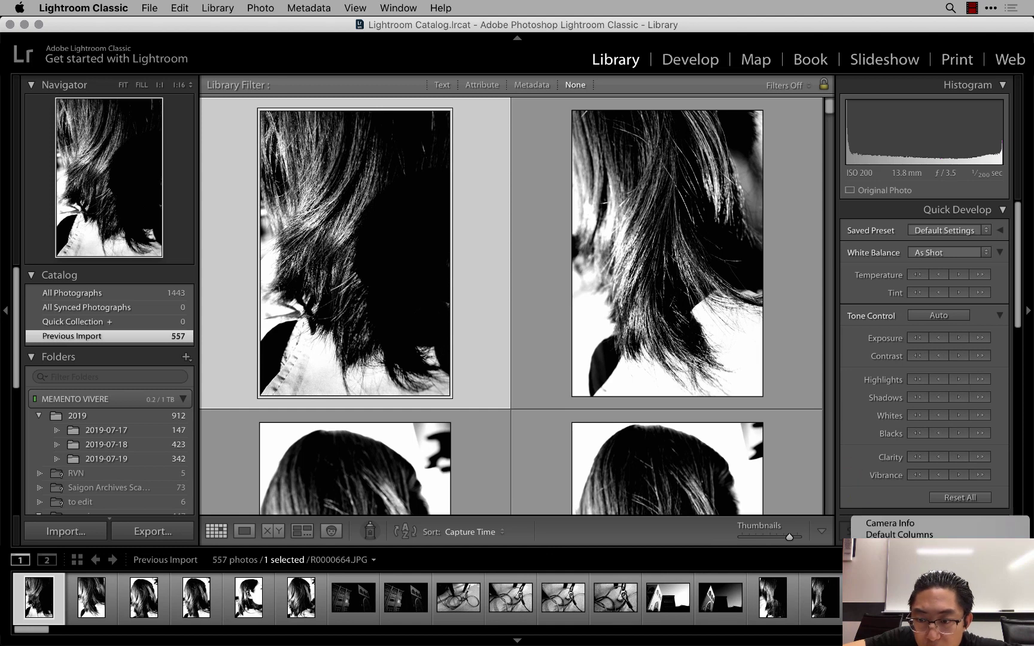
pyautogui.click(885, 557)
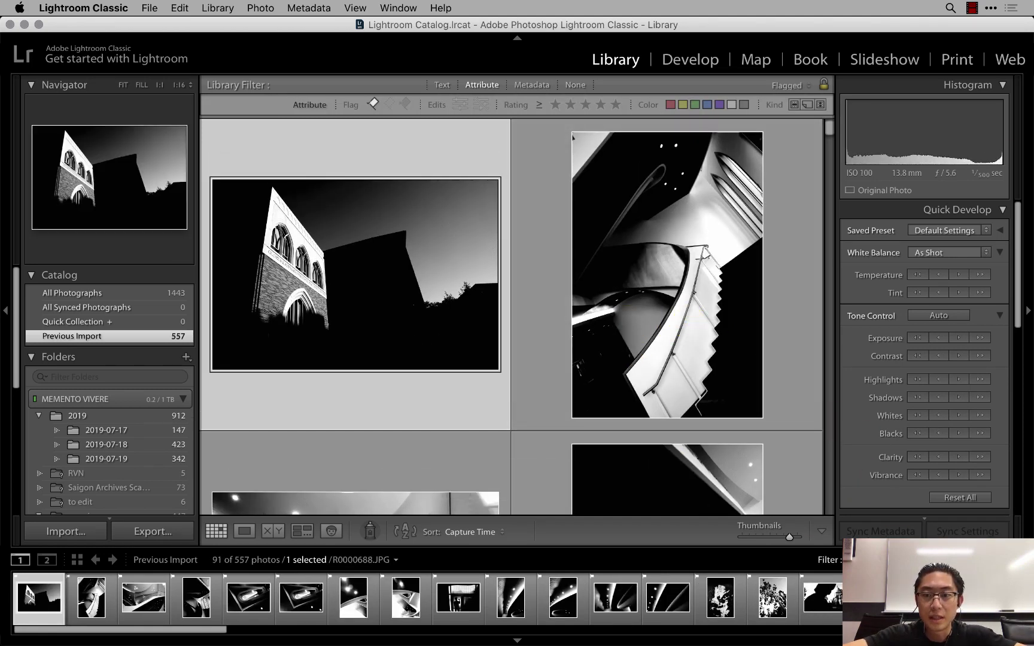
pyautogui.click(769, 537)
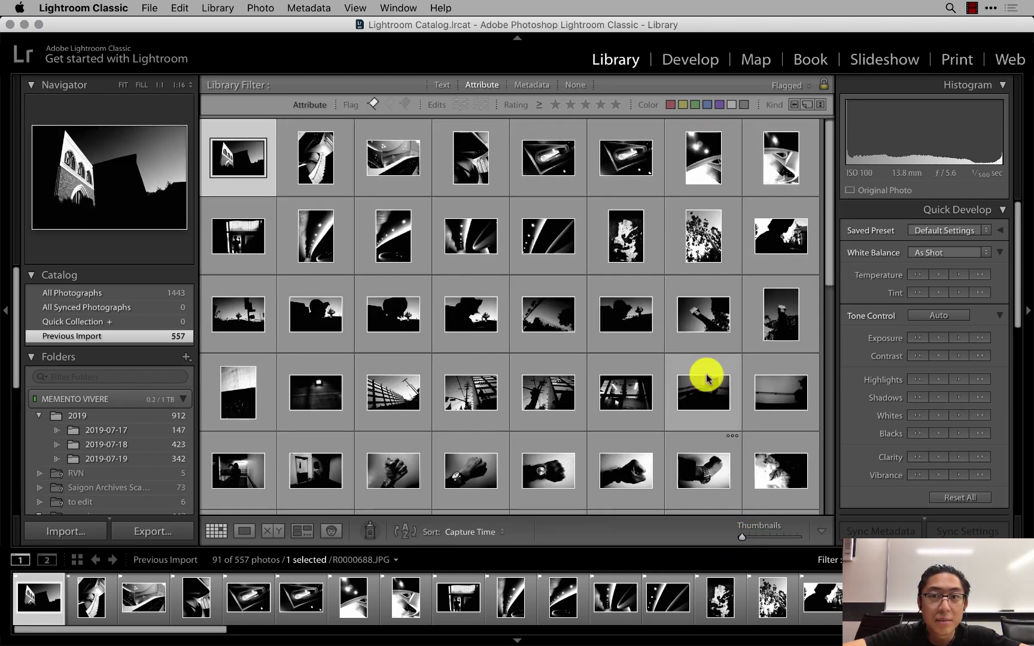
pyautogui.scroll(-10, 706, 377)
pyautogui.press('super+a')
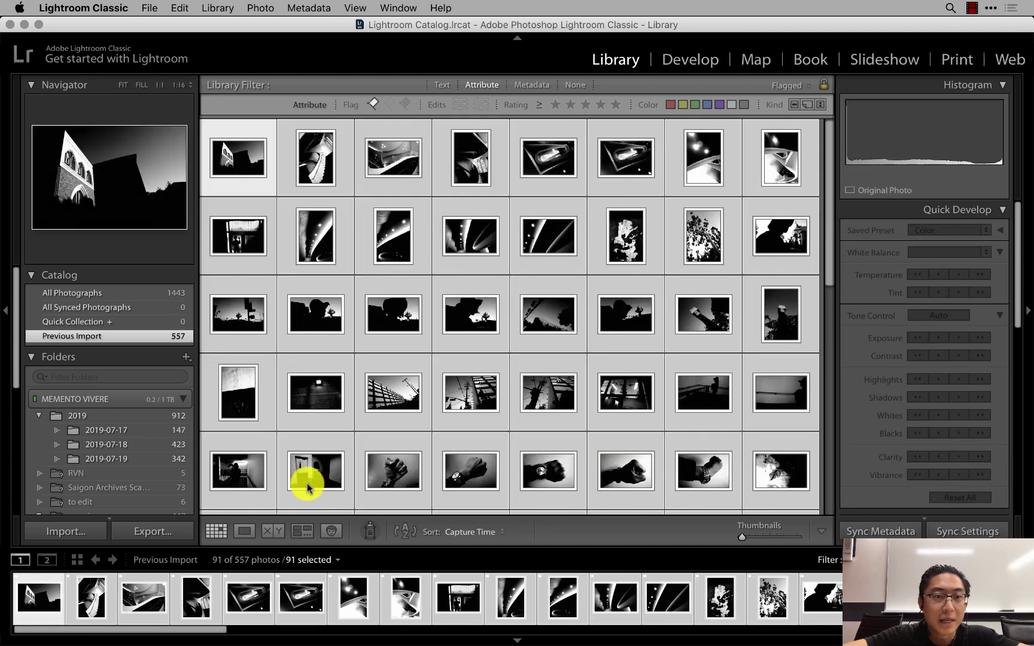
# - Open the Export dialog and browse the destination to Dropbox > Pictures > 2019
pyautogui.click(157, 532)
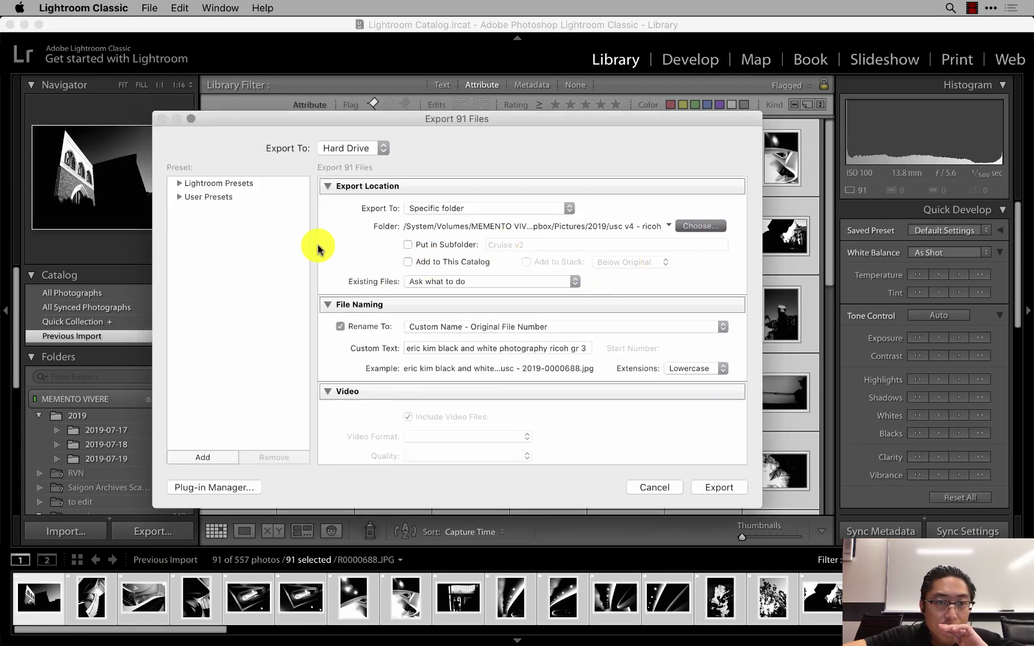
pyautogui.click(700, 230)
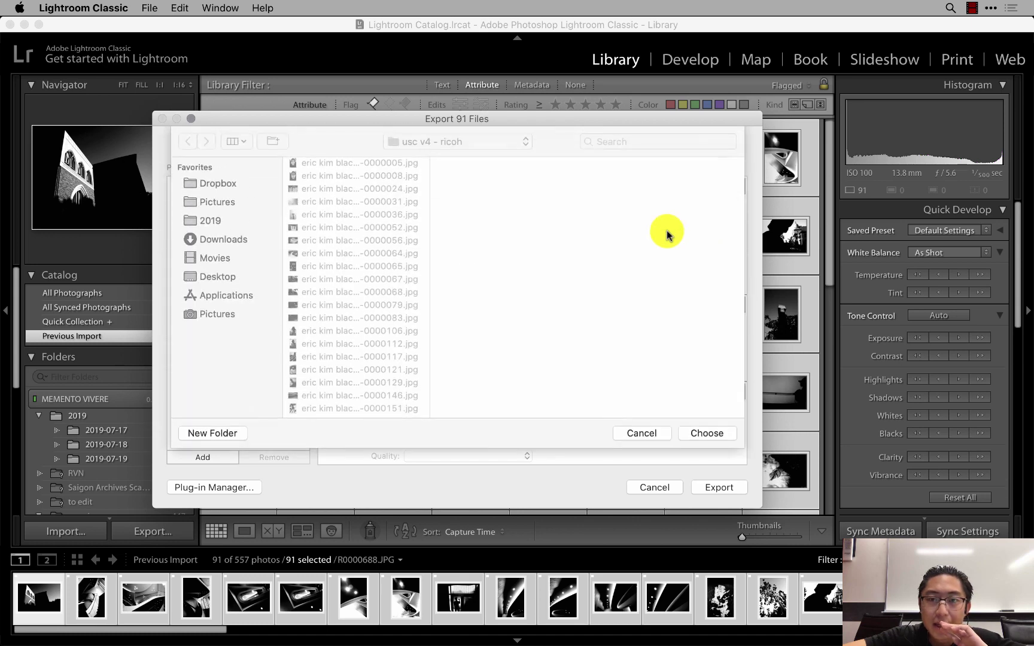
pyautogui.click(234, 204)
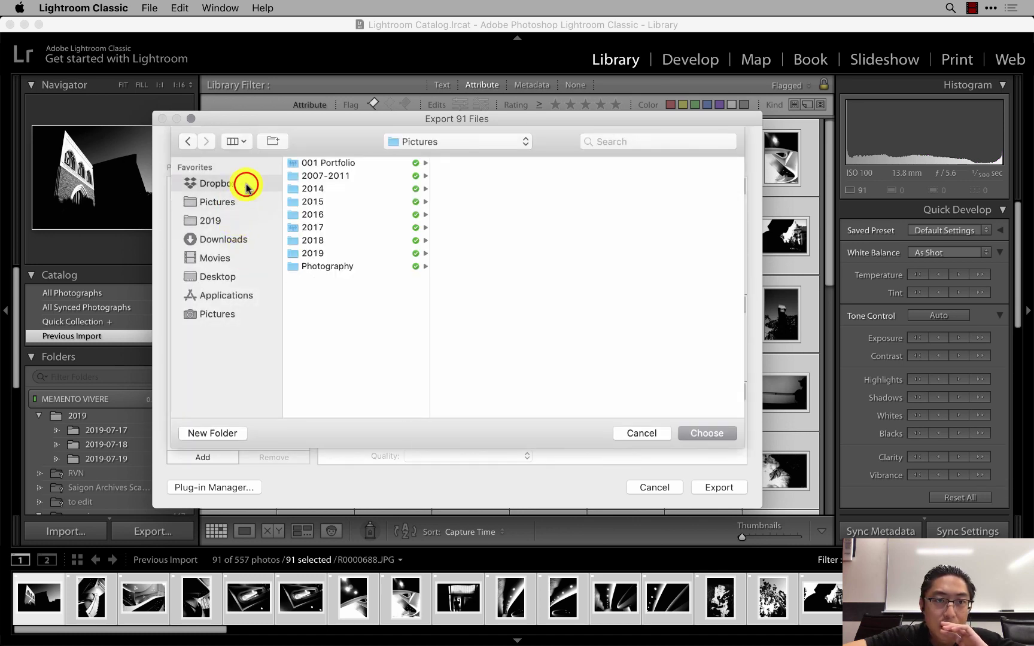
pyautogui.click(246, 183)
pyautogui.scroll(-3, 368, 346)
pyautogui.scroll(-3, 368, 346)
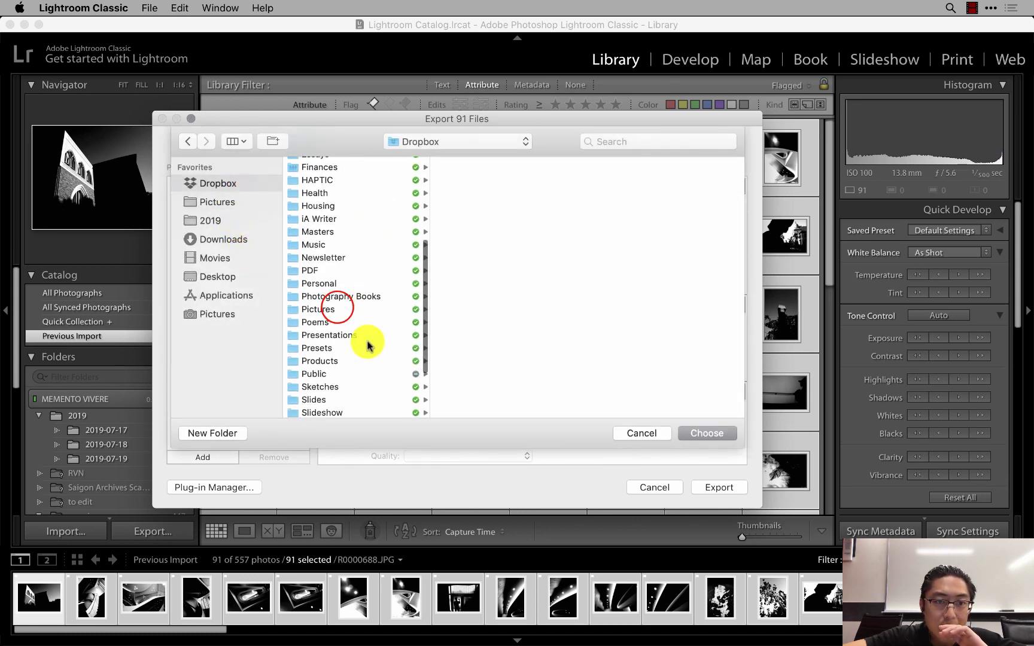
pyautogui.click(335, 307)
pyautogui.click(520, 253)
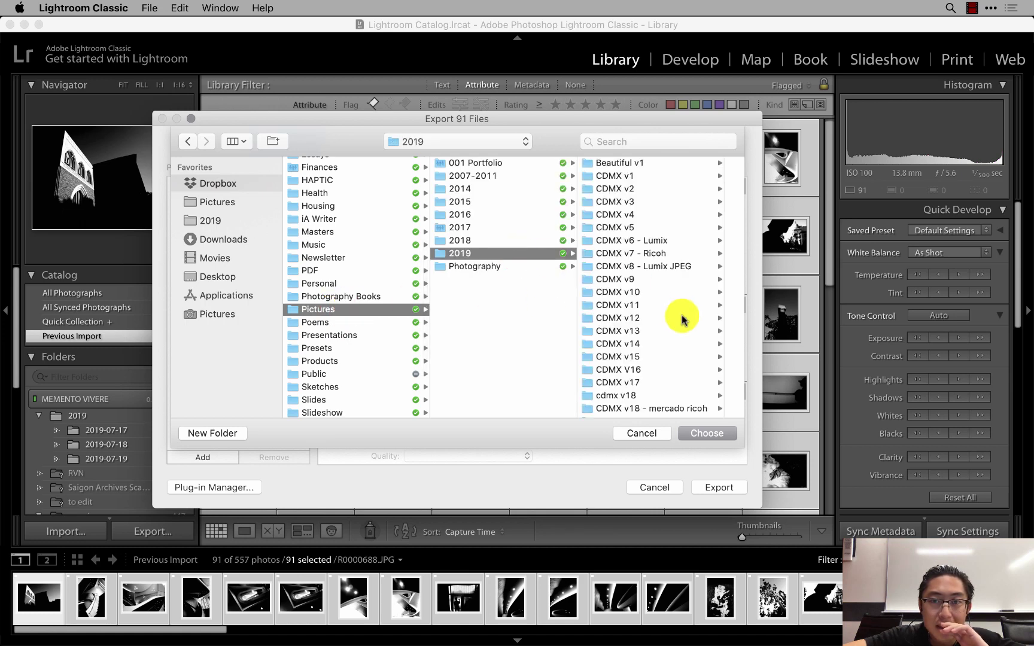
# - Create the folder 'usc v6 - 21mm ricoh' inside 2019 and set it as the export destination
pyautogui.scroll(-10, 673, 320)
pyautogui.scroll(-8, 668, 348)
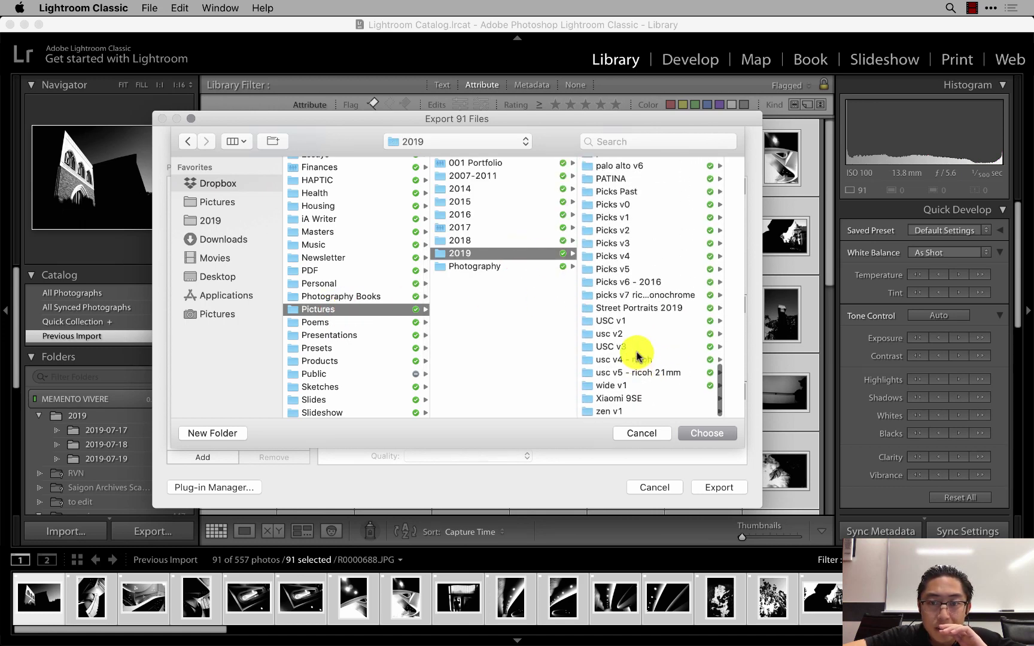
pyautogui.click(229, 441)
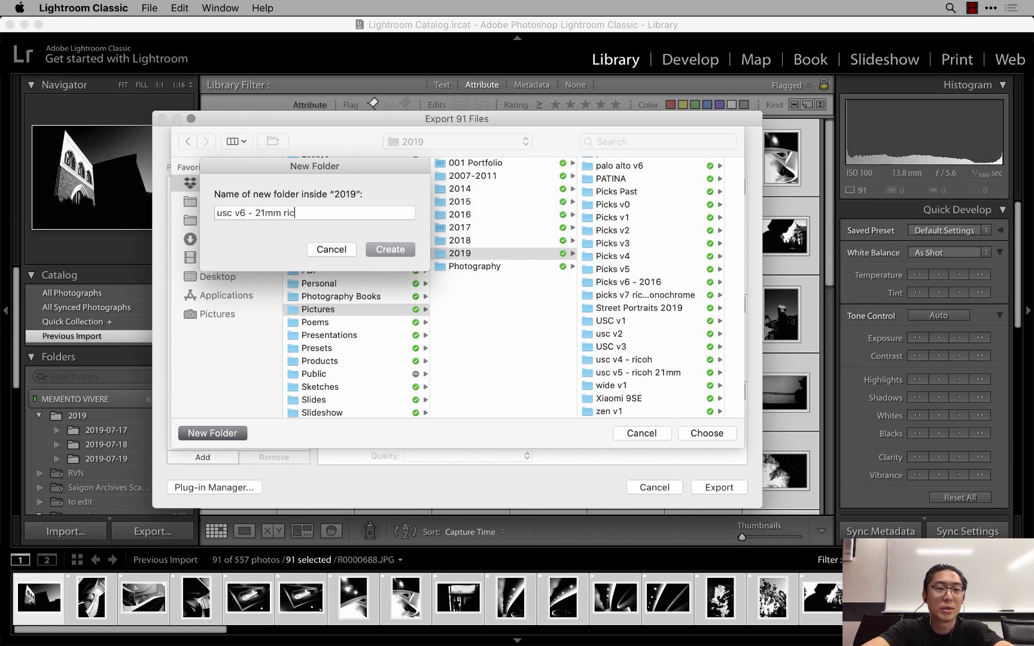
pyautogui.write('oh')
pyautogui.press('Return')
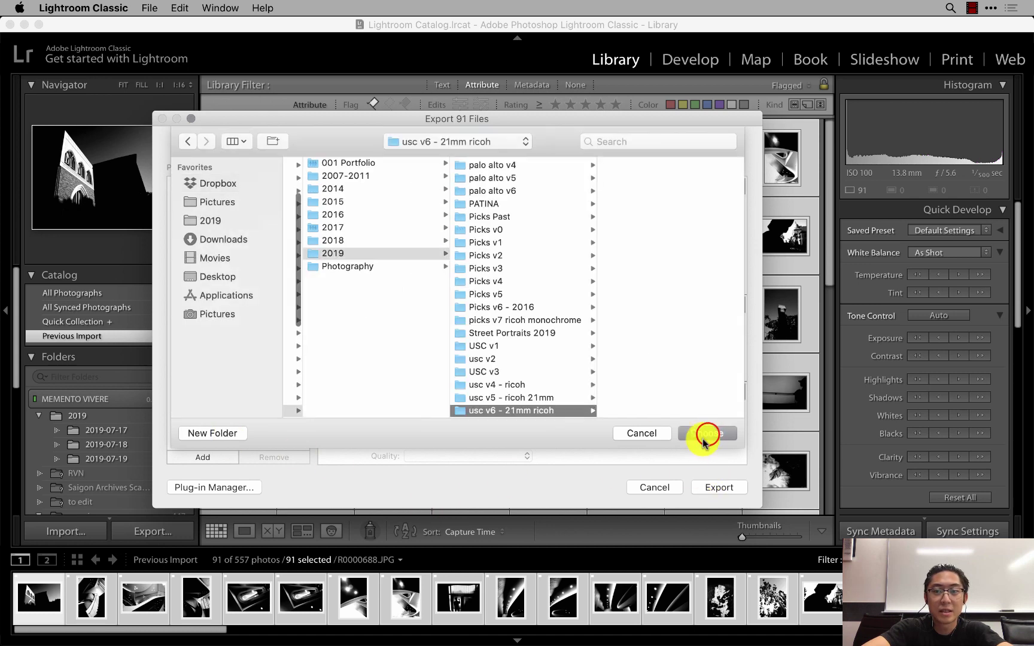
pyautogui.click(708, 436)
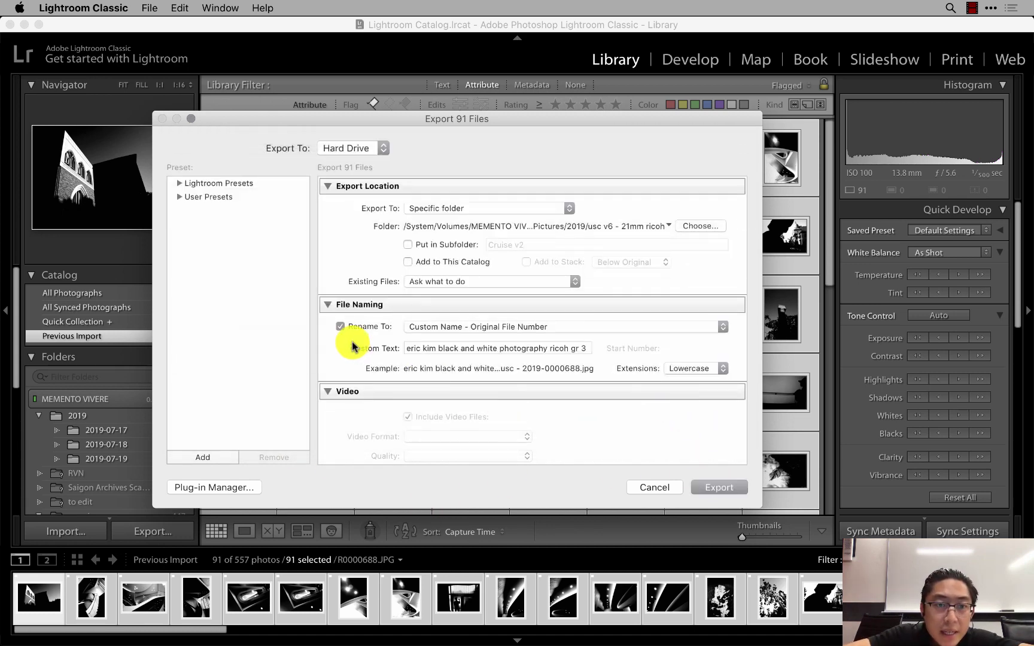
# - Replace the custom file-name text with 'iii - usc - 2019 - 21mm lens'
pyautogui.click(425, 347)
pyautogui.tripleClick(425, 347)
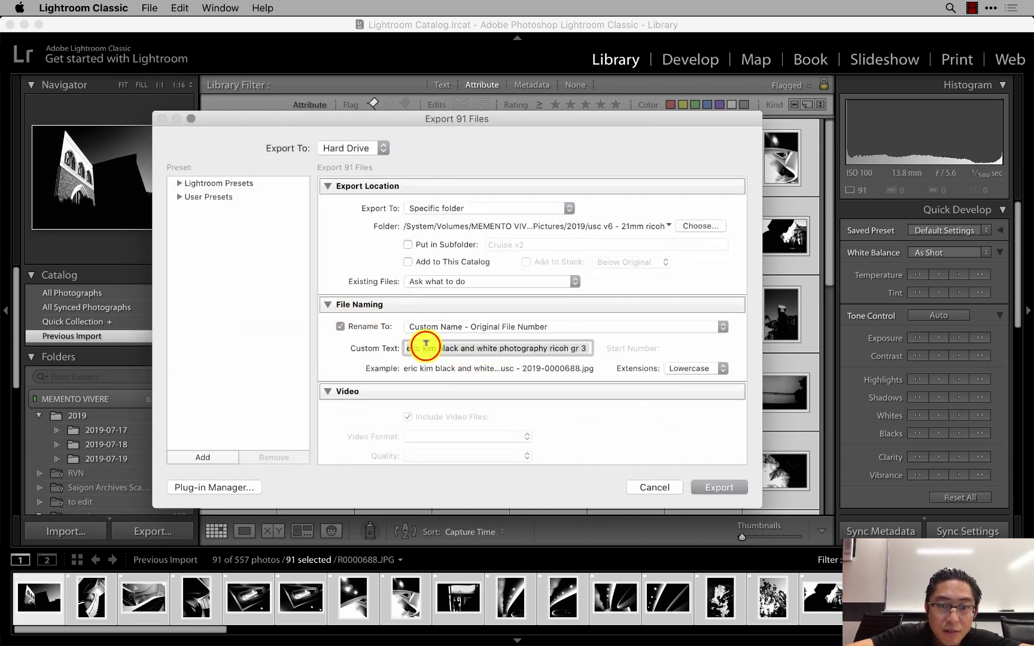
pyautogui.write('iii - usc - 2019')
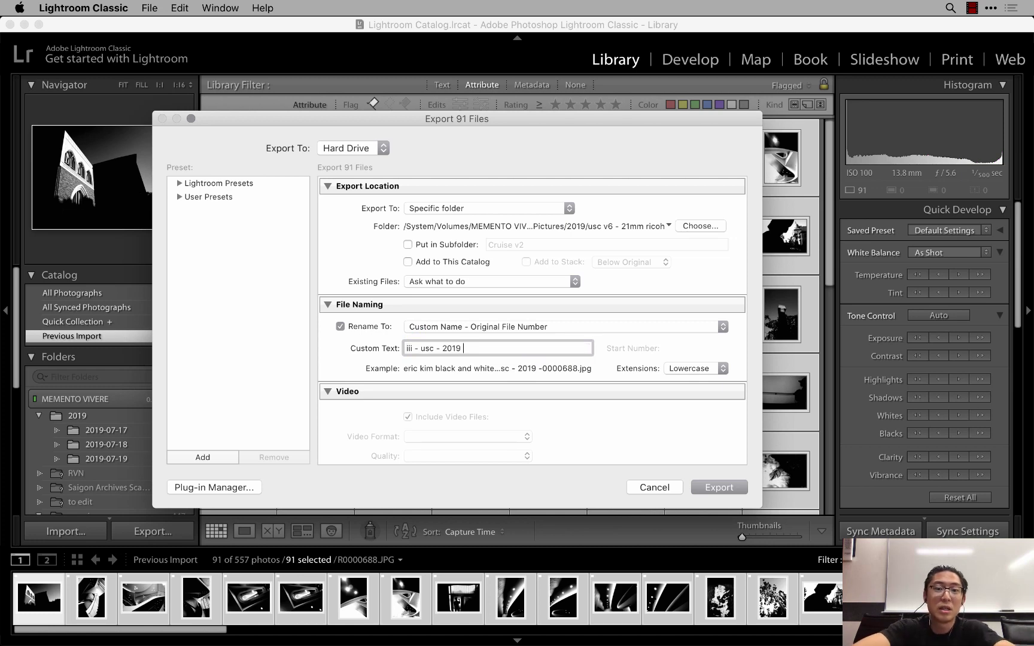
# - Keep After Export set to Show in Finder and export the 91 photos as sRGB JPEGs
pyautogui.scroll(-10, 642, 397)
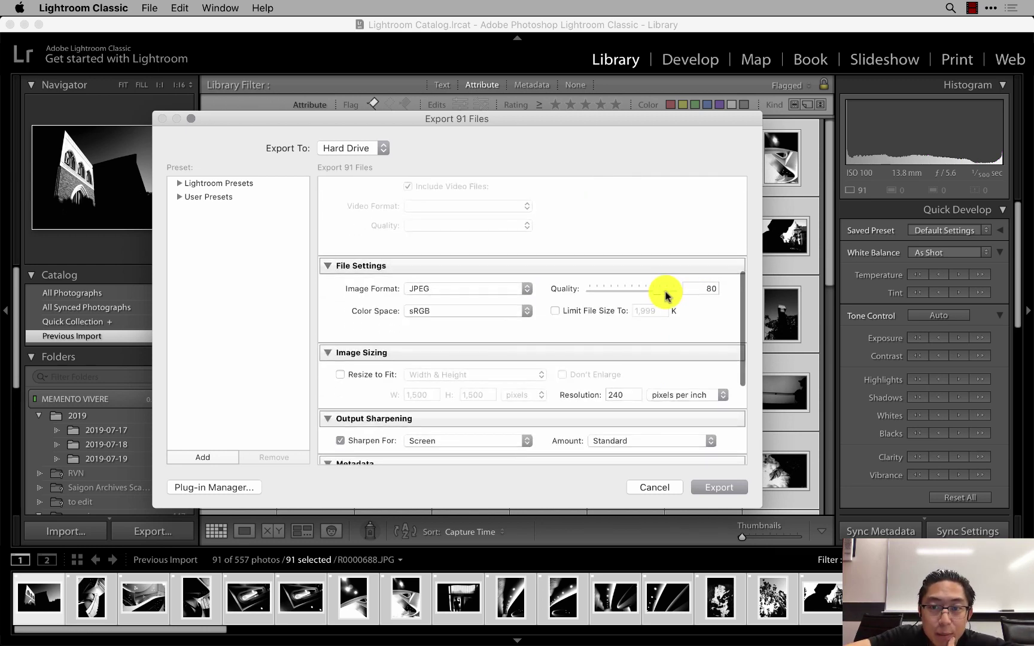
pyautogui.scroll(-2, 578, 386)
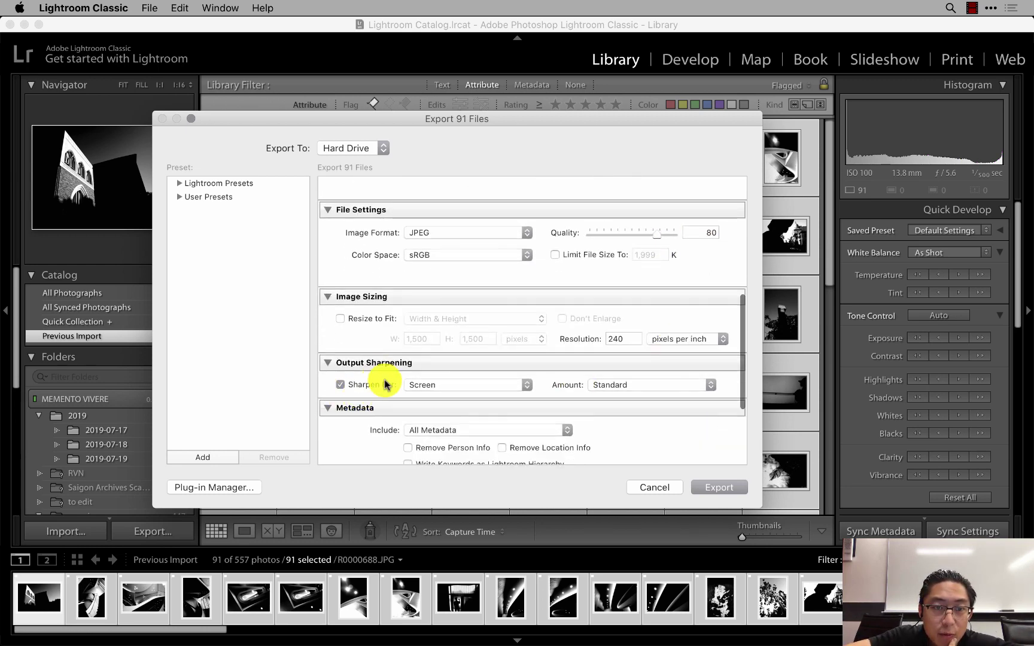
pyautogui.scroll(-5, 384, 385)
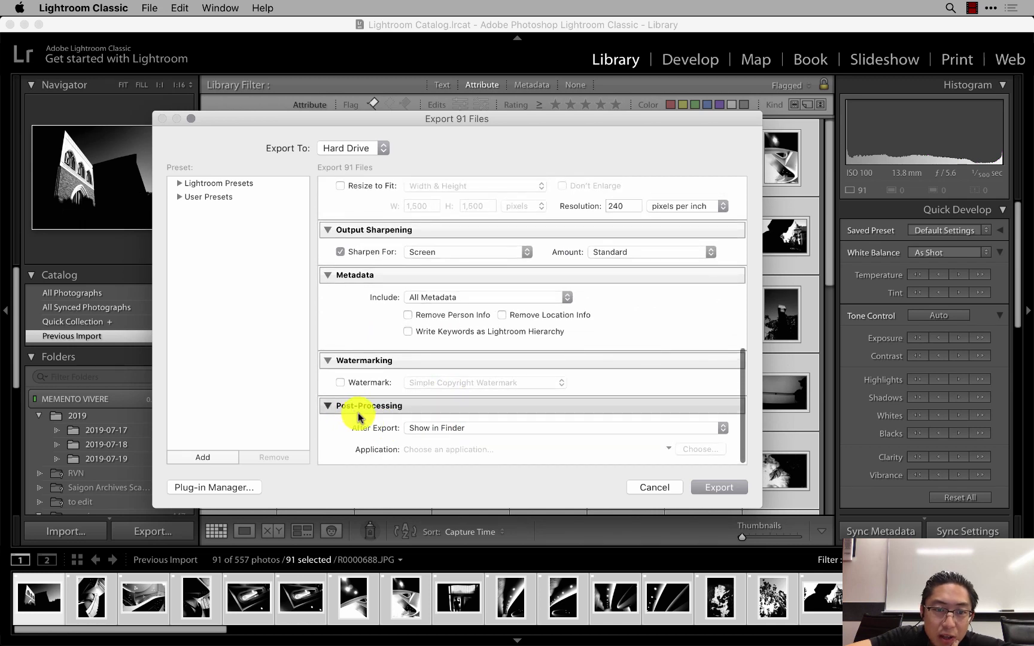
pyautogui.click(445, 427)
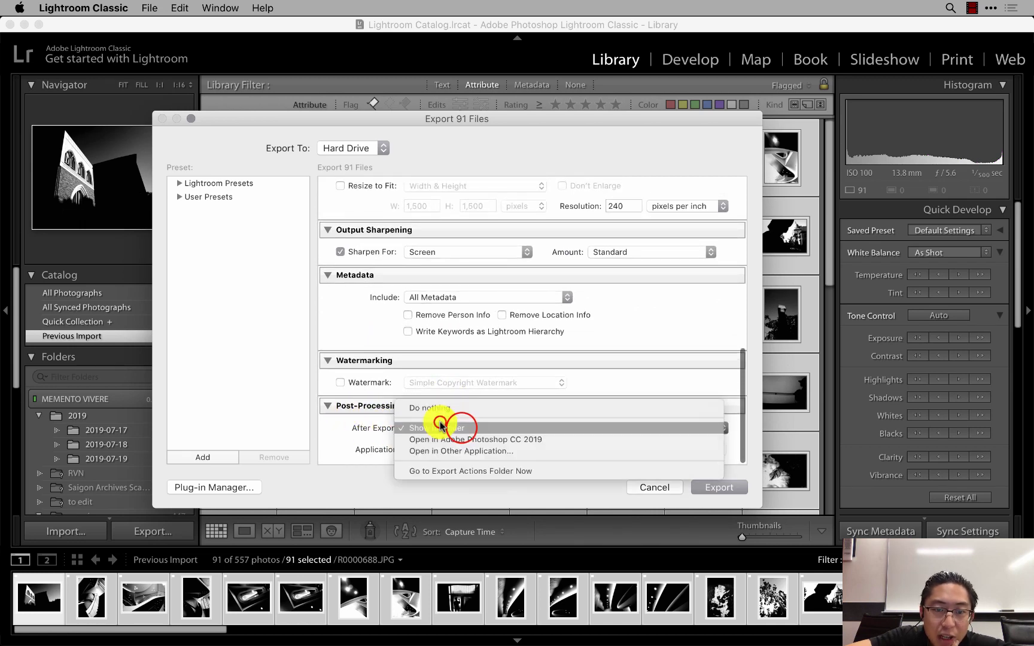
pyautogui.click(511, 428)
pyautogui.click(717, 487)
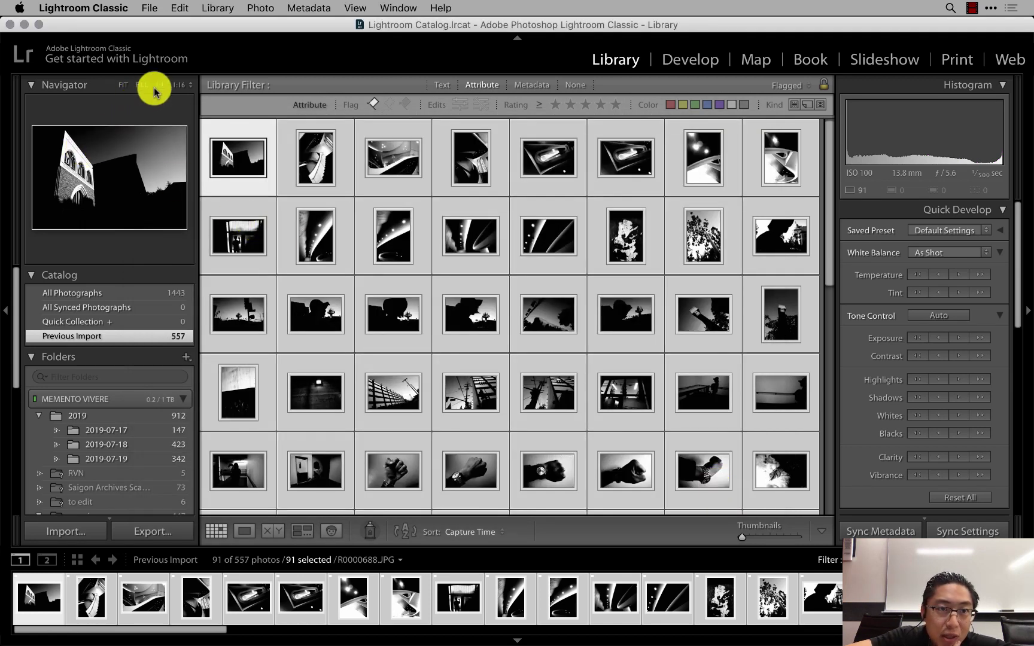
# - Open 2019 > usc v6 - 21mm ricoh in a new Finder tab and step through the exported JPEGs
pyautogui.moveTo(299, 637)
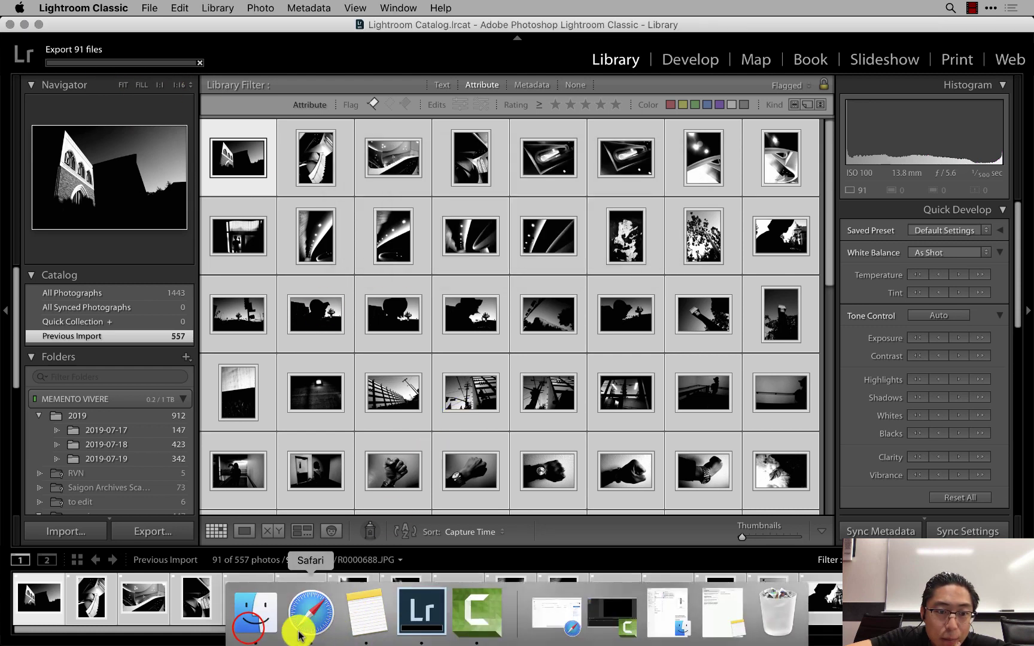
pyautogui.click(248, 619)
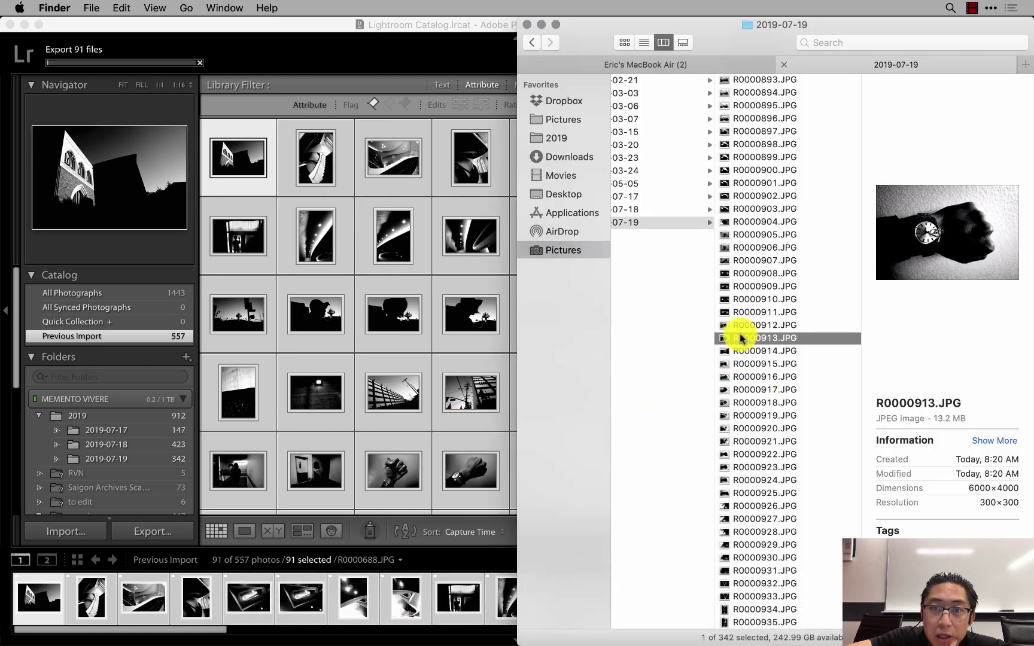
pyautogui.click(1024, 66)
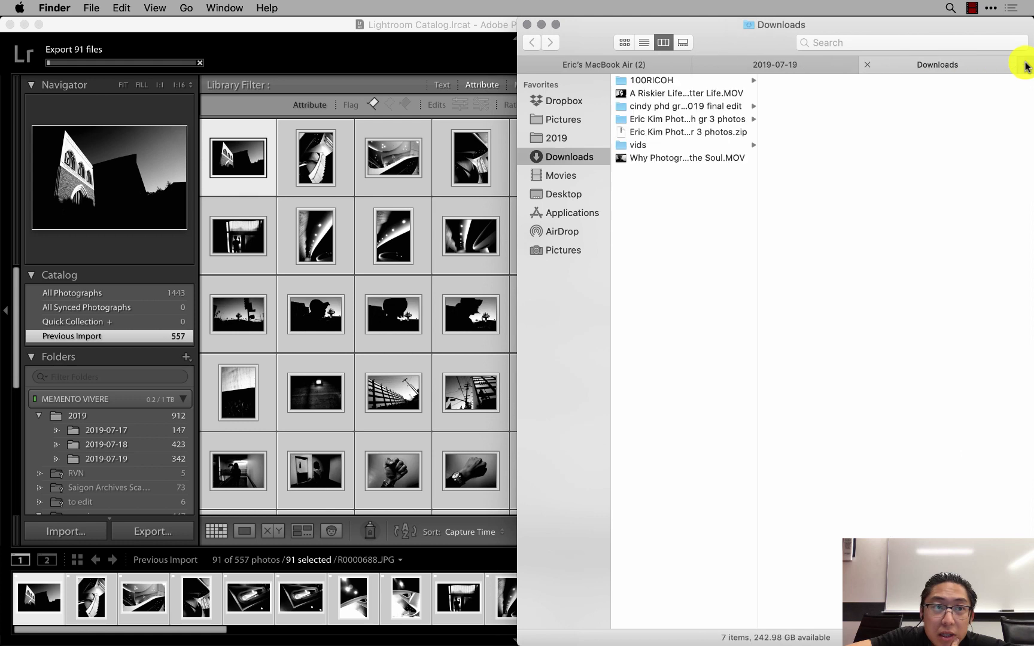
pyautogui.click(565, 138)
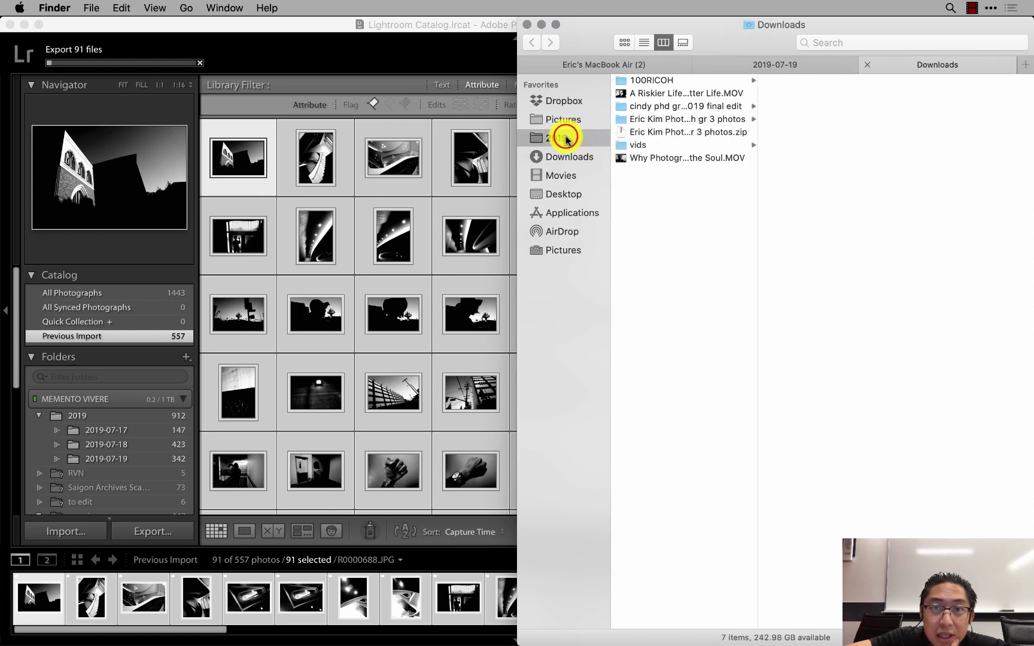
pyautogui.scroll(-10, 694, 414)
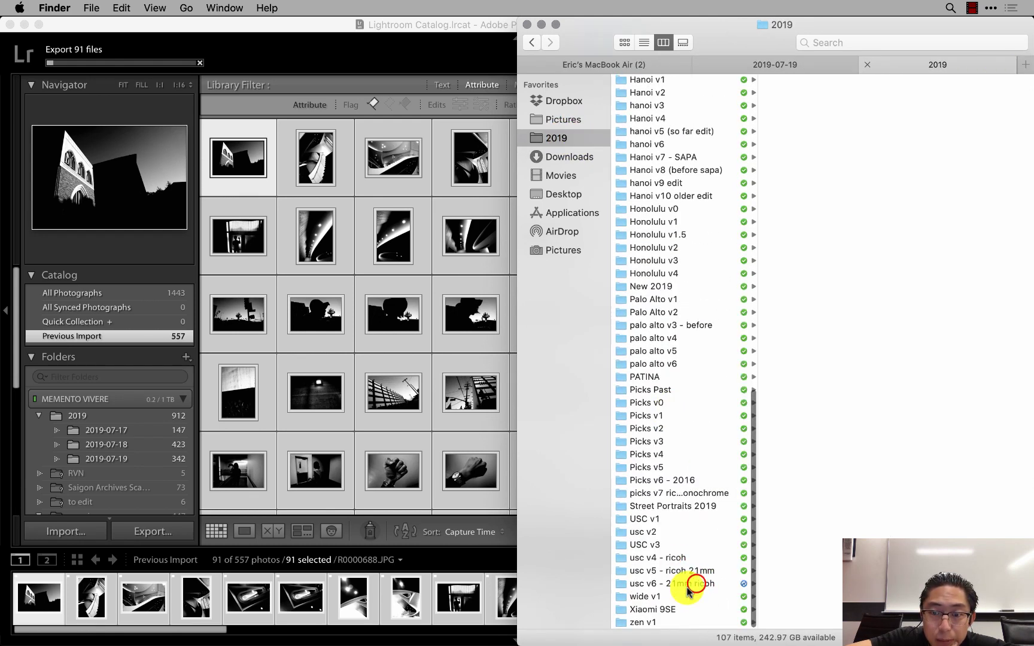
pyautogui.click(696, 584)
pyautogui.press('Right')
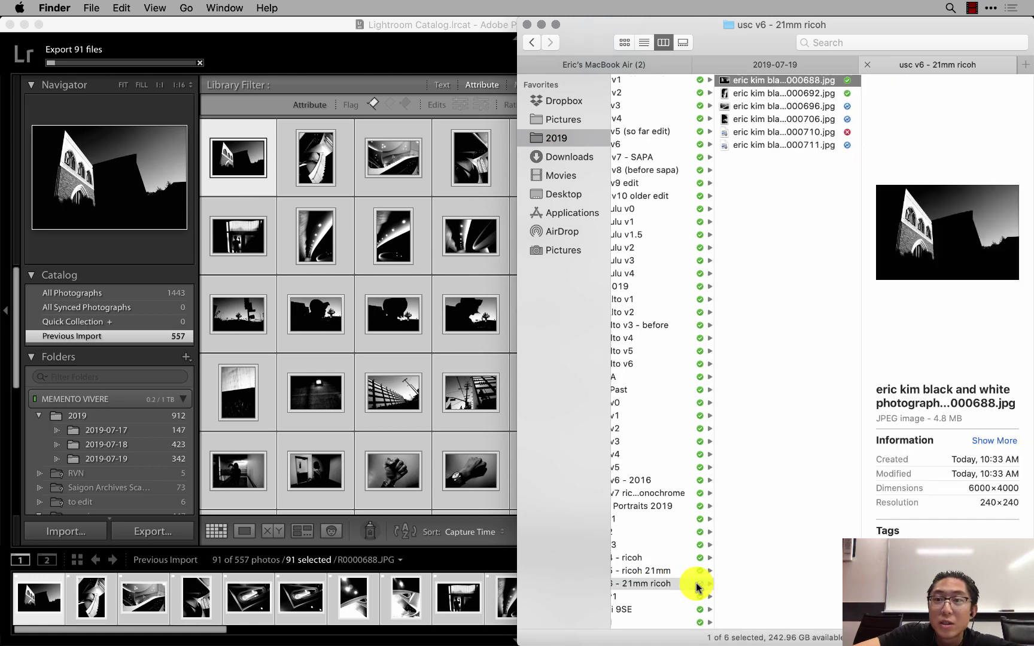
pyautogui.press('Down')
pyautogui.press('Down')
pyautogui.press('Down')
pyautogui.press('Down')
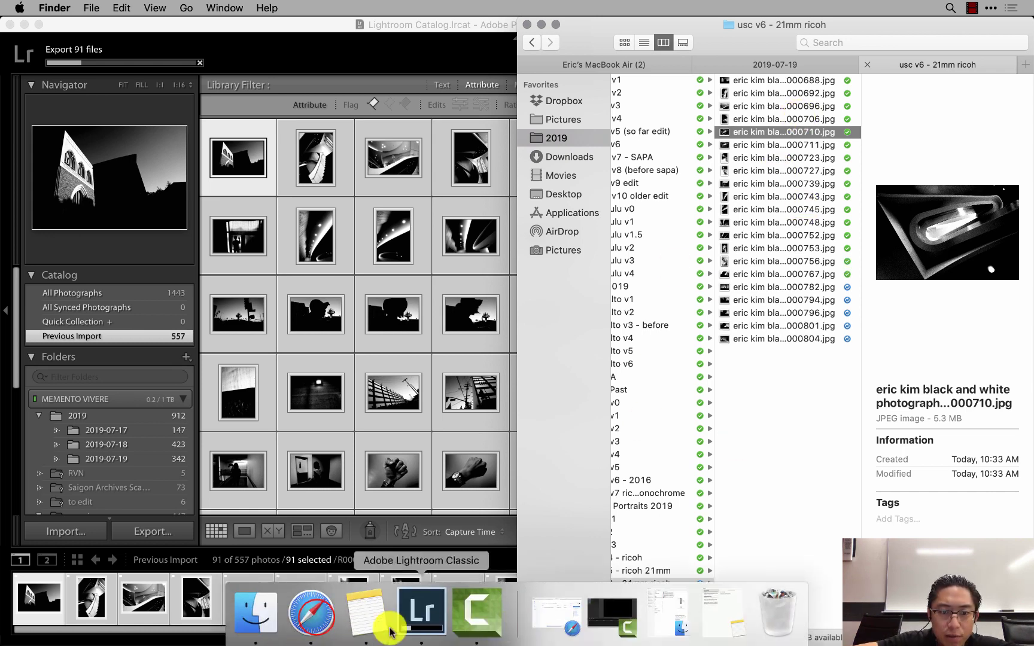
# - Load the WordPress upload page in a new Safari tab, then go to Media > Library
pyautogui.click(316, 617)
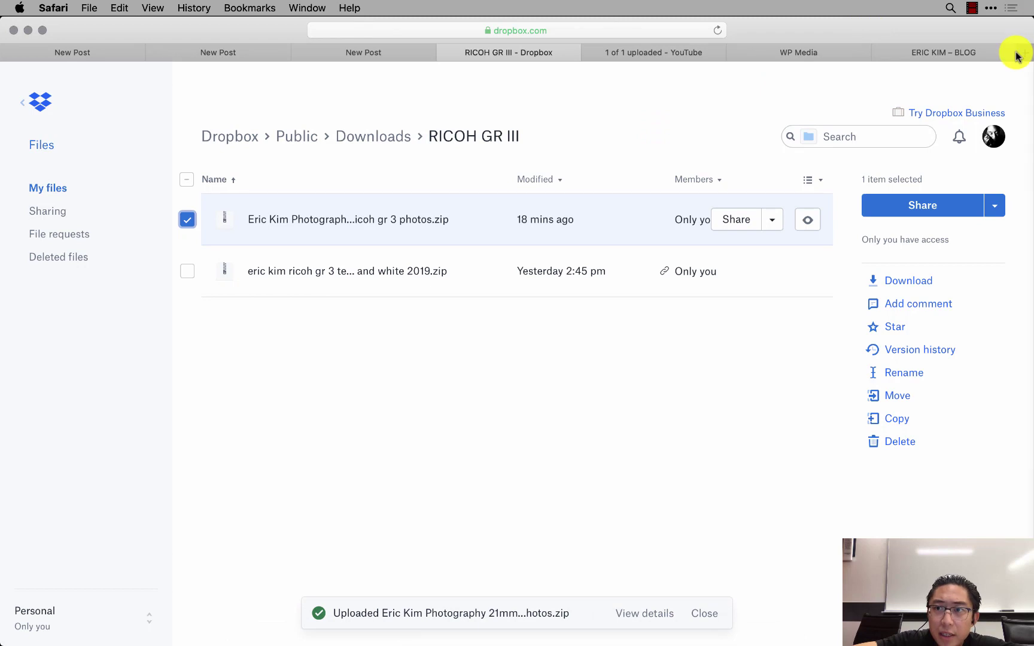
pyautogui.click(1024, 54)
pyautogui.click(454, 146)
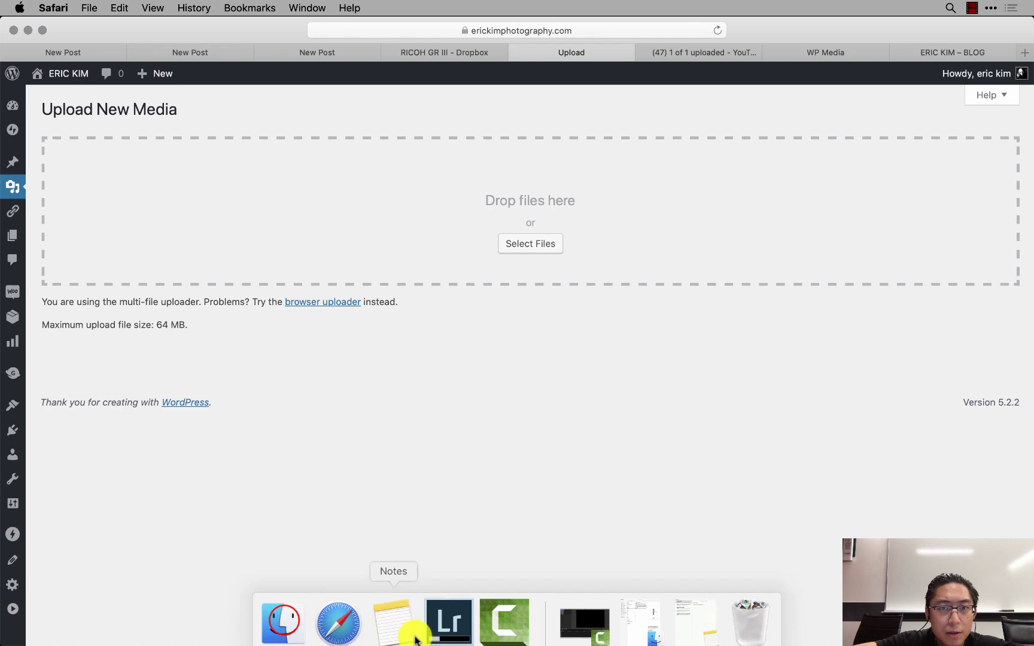
pyautogui.click(286, 622)
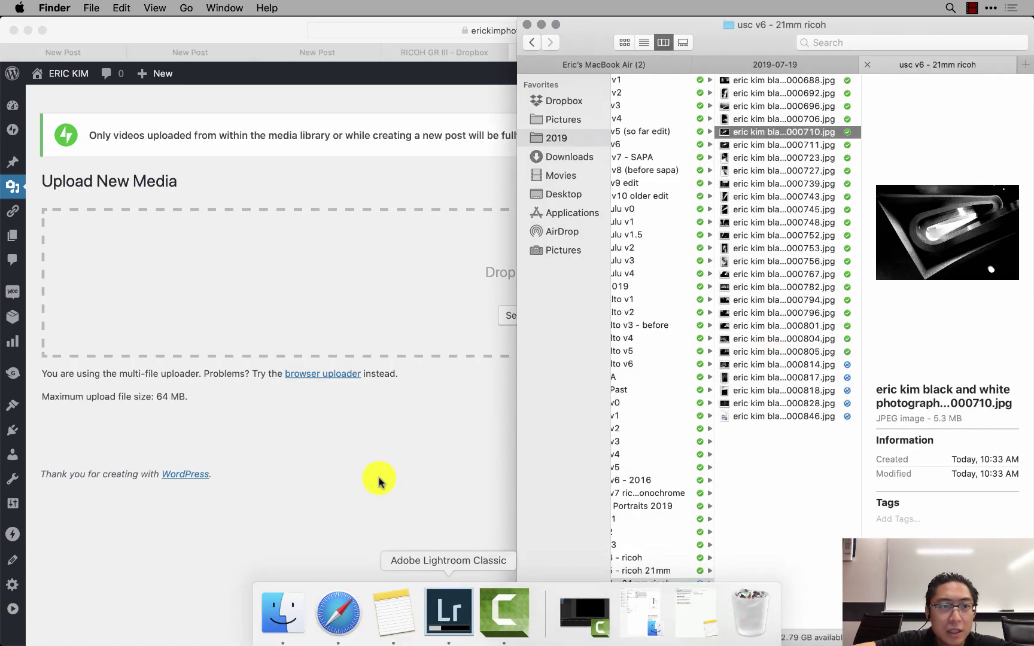
pyautogui.click(411, 457)
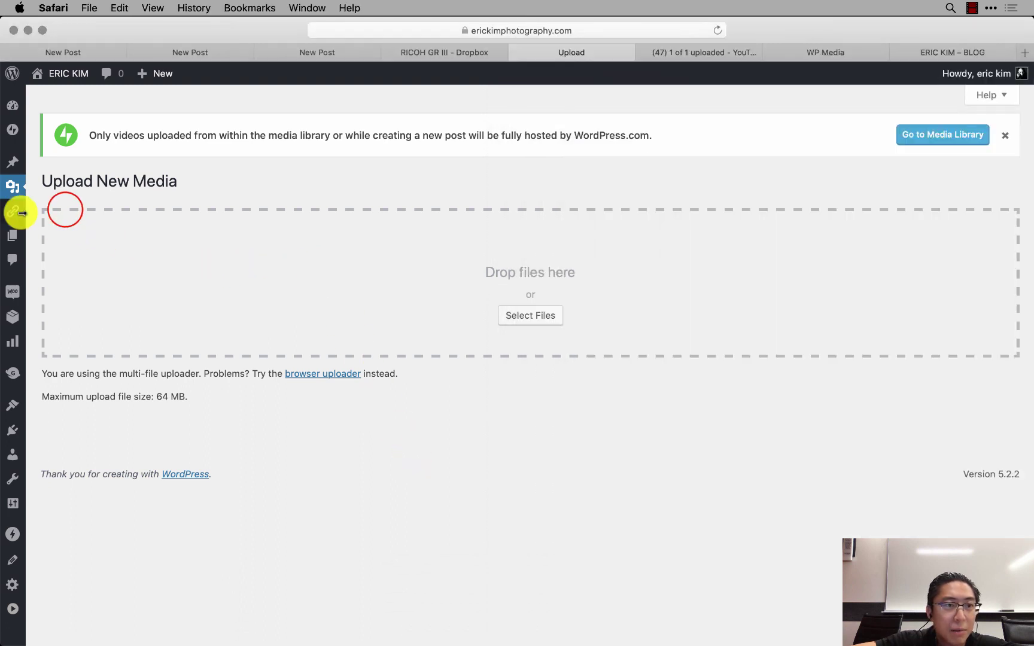
pyautogui.click(65, 212)
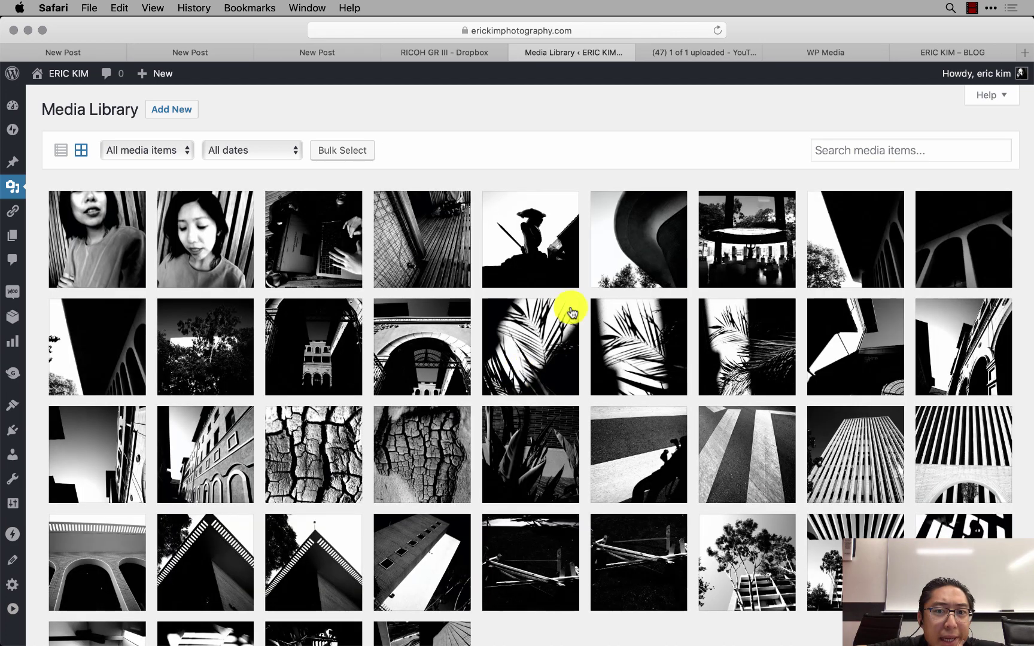
pyautogui.scroll(-3, 572, 311)
pyautogui.scroll(-5, 572, 312)
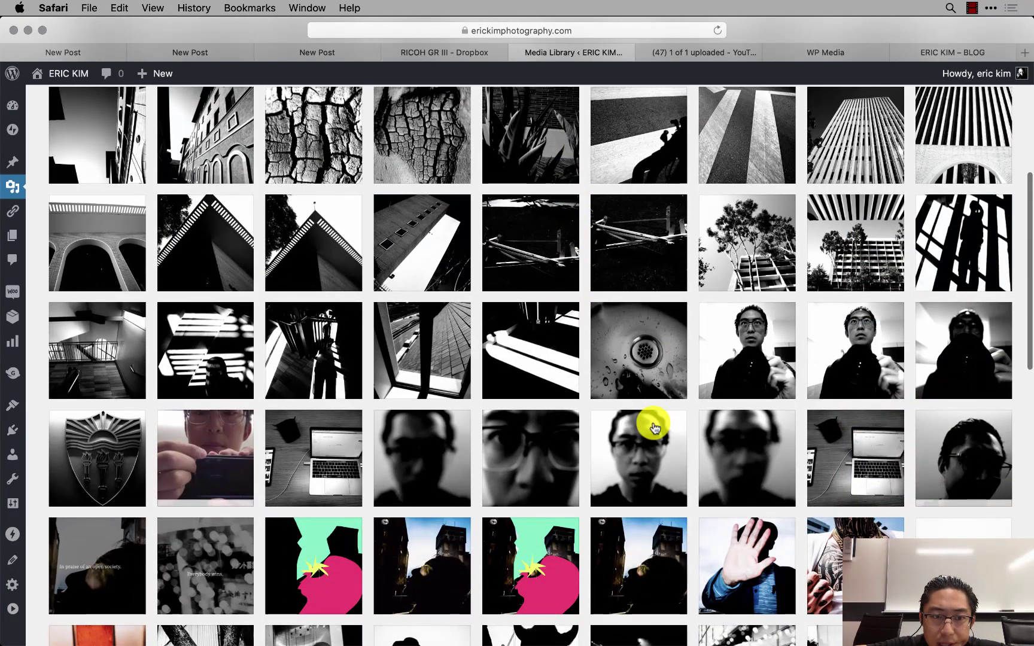
pyautogui.scroll(-8, 654, 428)
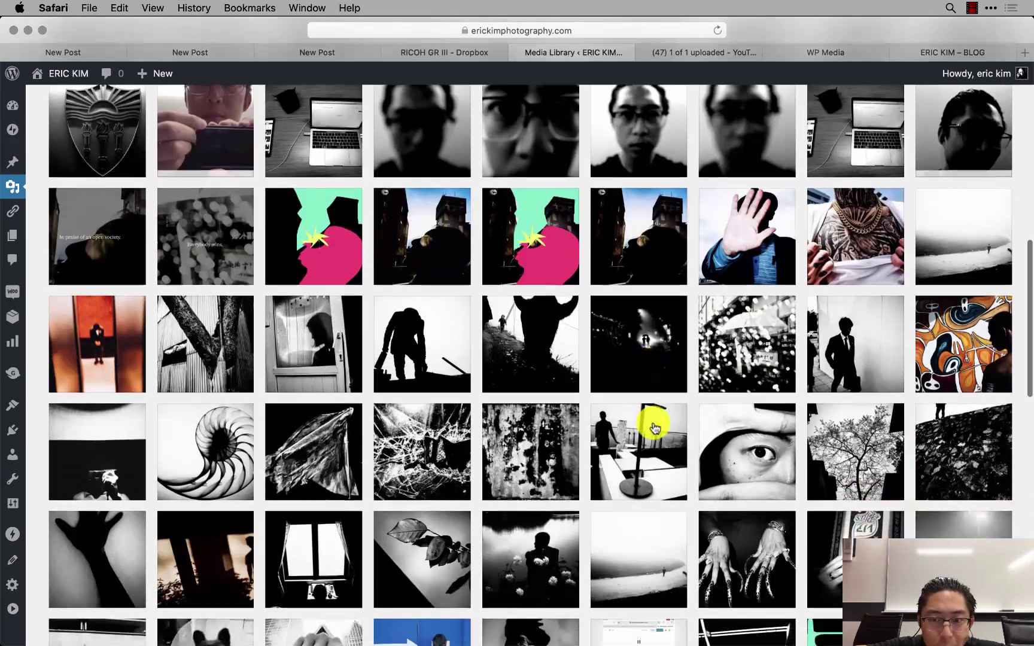
pyautogui.scroll(-9, 654, 428)
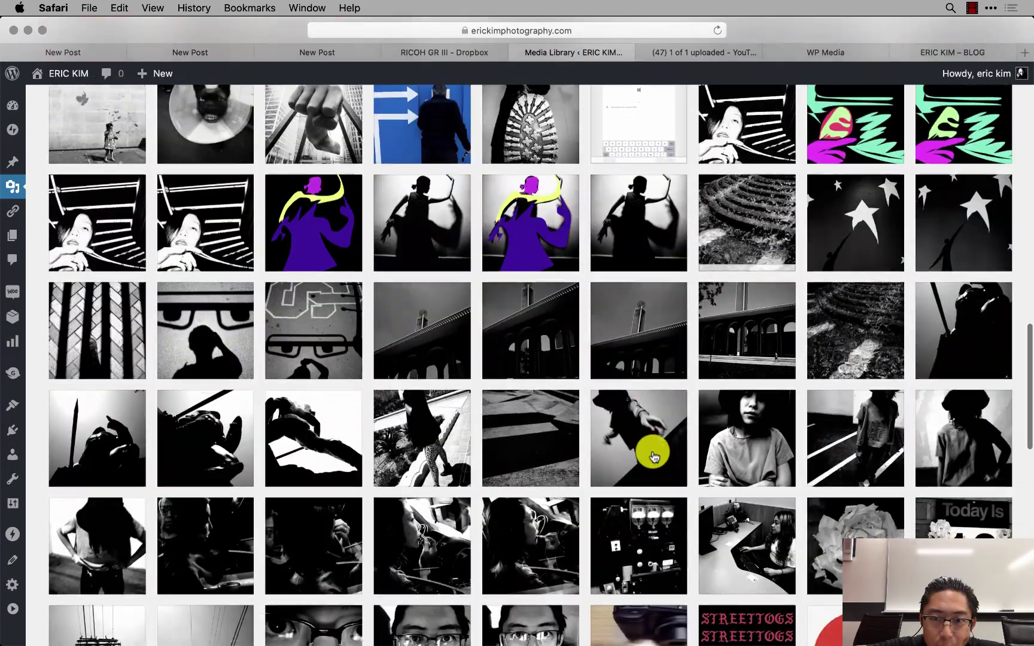
pyautogui.scroll(-10, 654, 457)
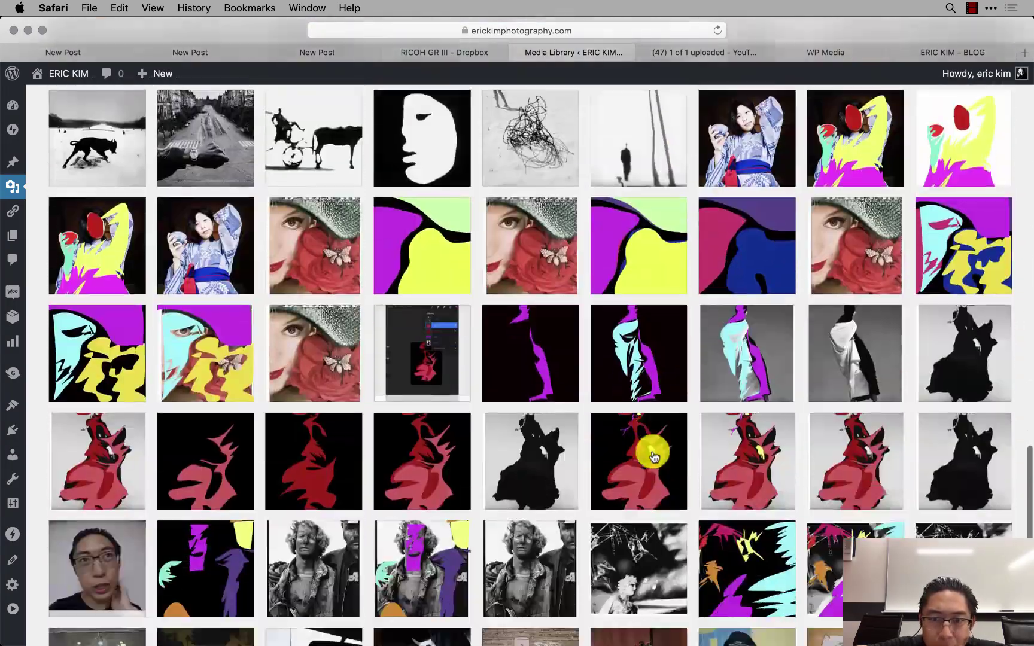
pyautogui.scroll(-10, 654, 457)
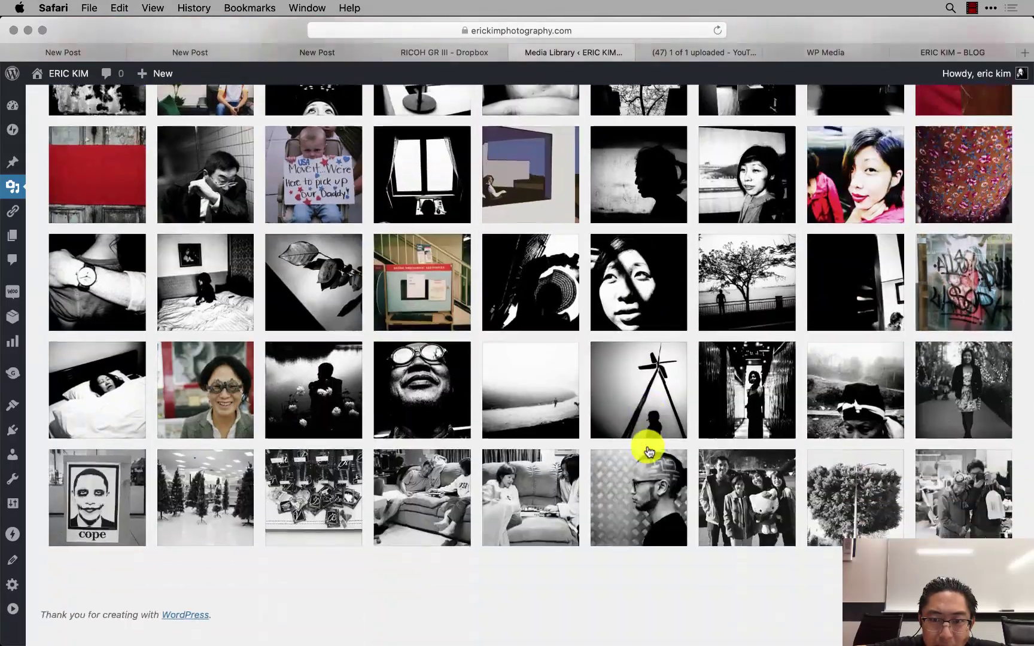
pyautogui.scroll(-6, 649, 452)
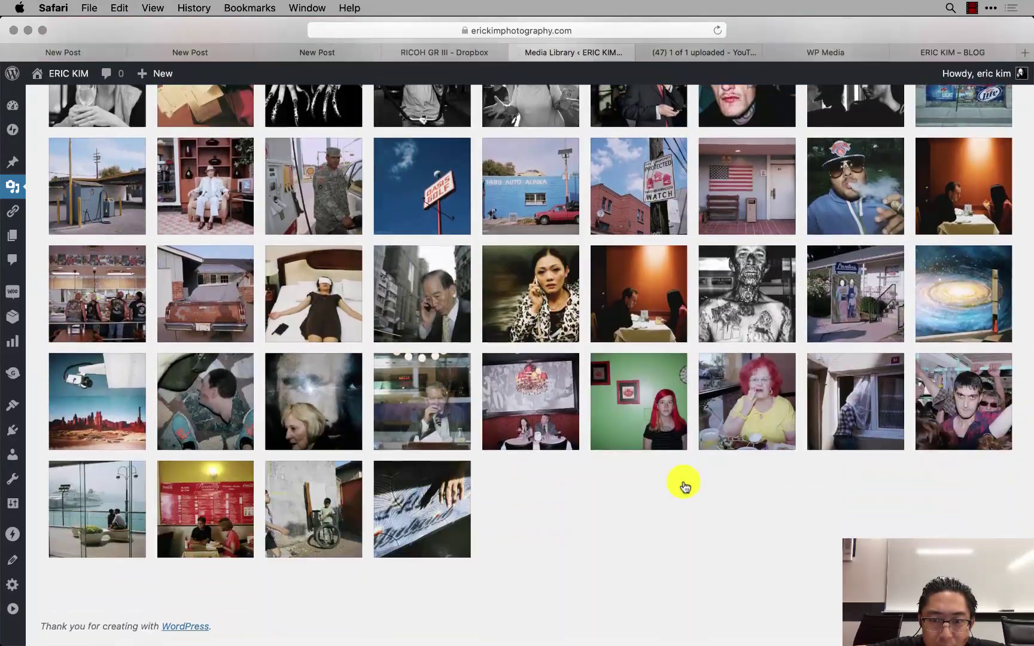
pyautogui.scroll(-7, 678, 516)
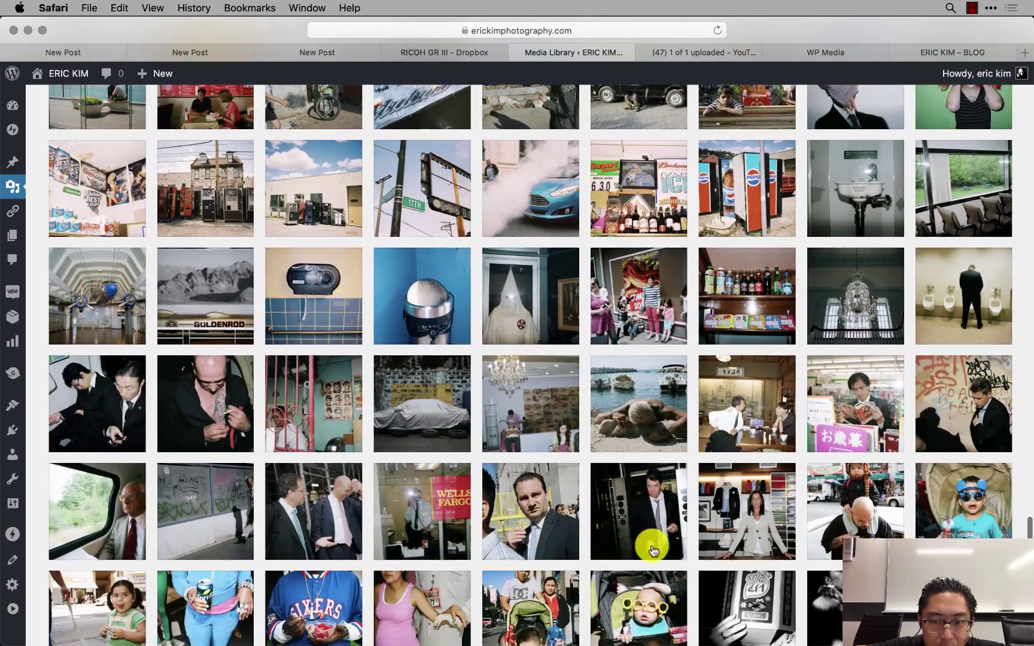
pyautogui.scroll(-7, 653, 551)
pyautogui.press('Home')
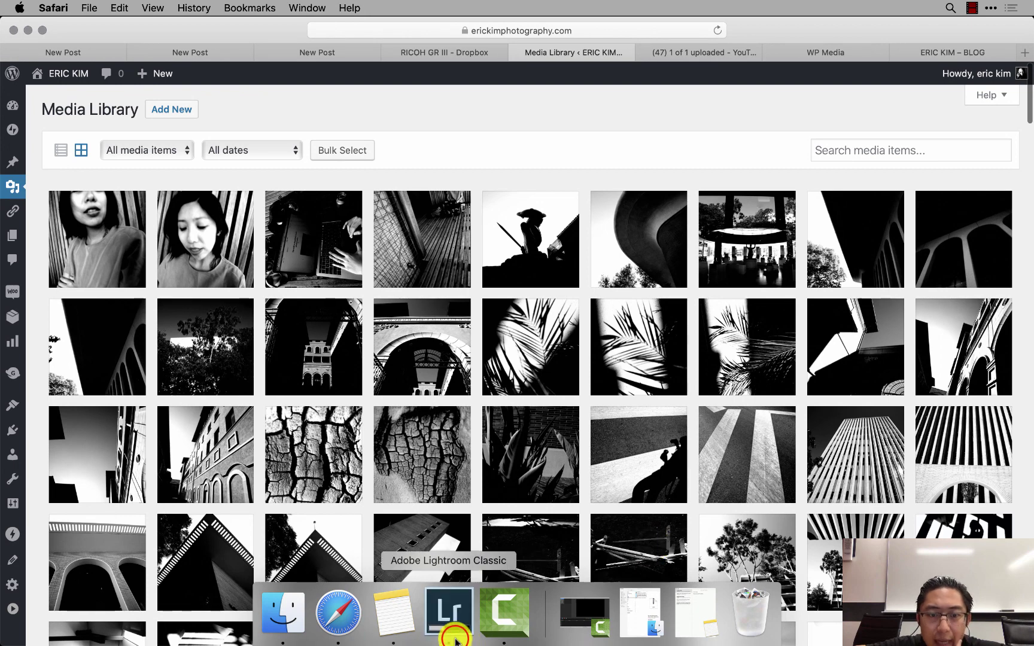
pyautogui.click(449, 612)
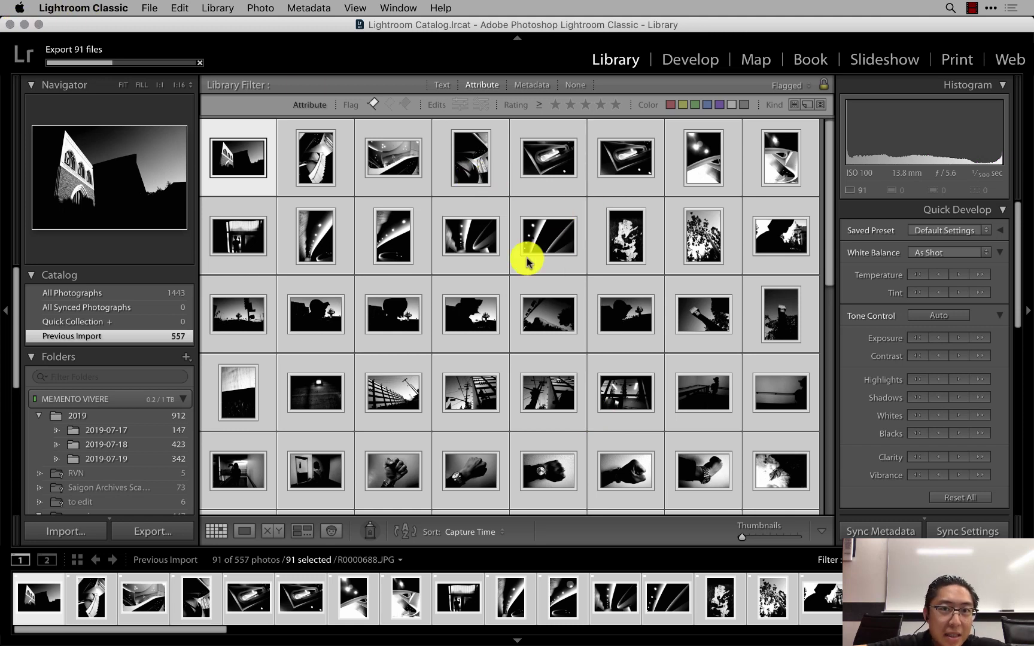
pyautogui.scroll(-7, 526, 258)
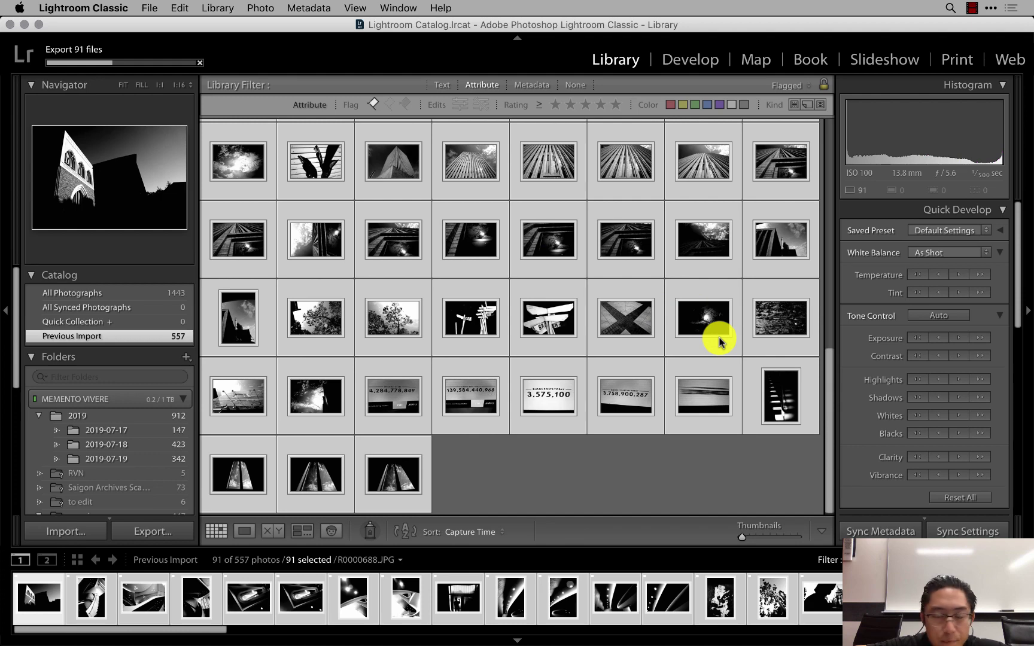
pyautogui.moveTo(389, 616)
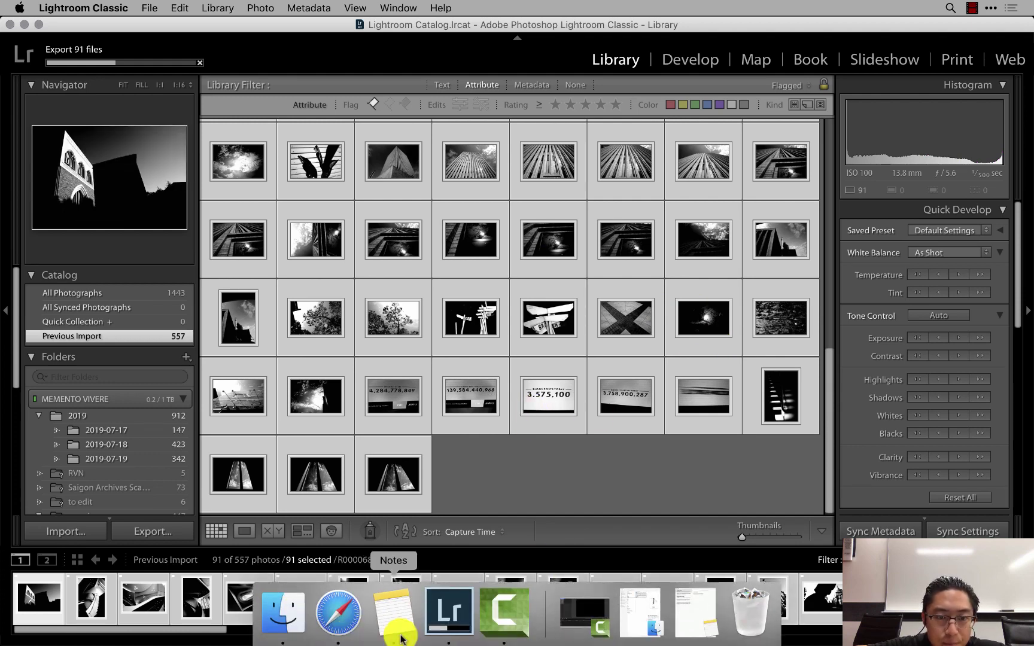
pyautogui.click(338, 622)
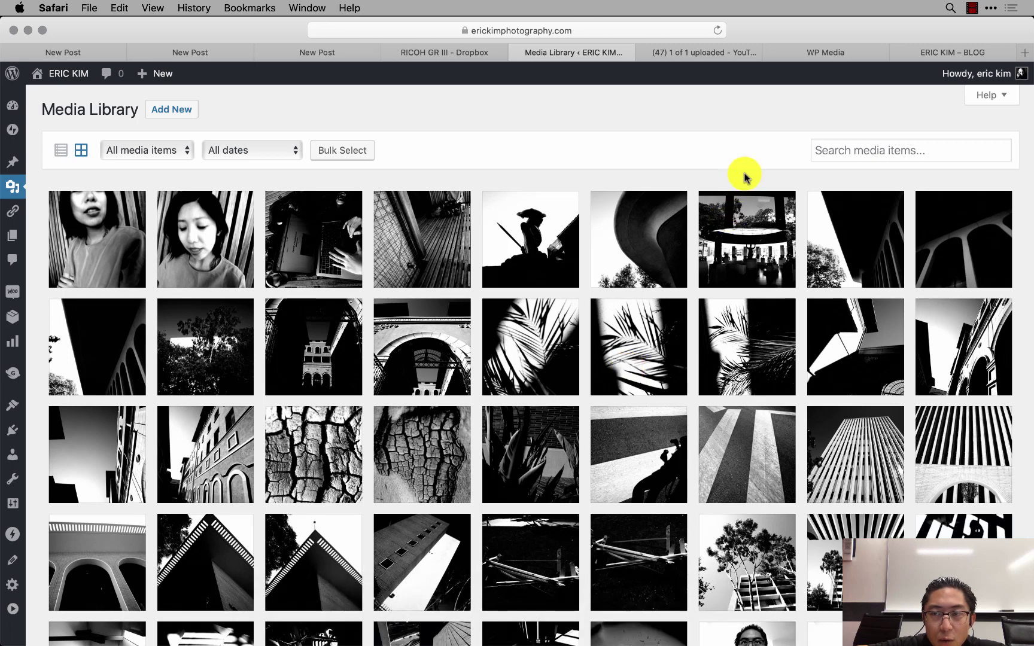
# - Search 'eric kim blog' in a new Safari tab and open the blog's home page from the results
pyautogui.moveTo(635, 641)
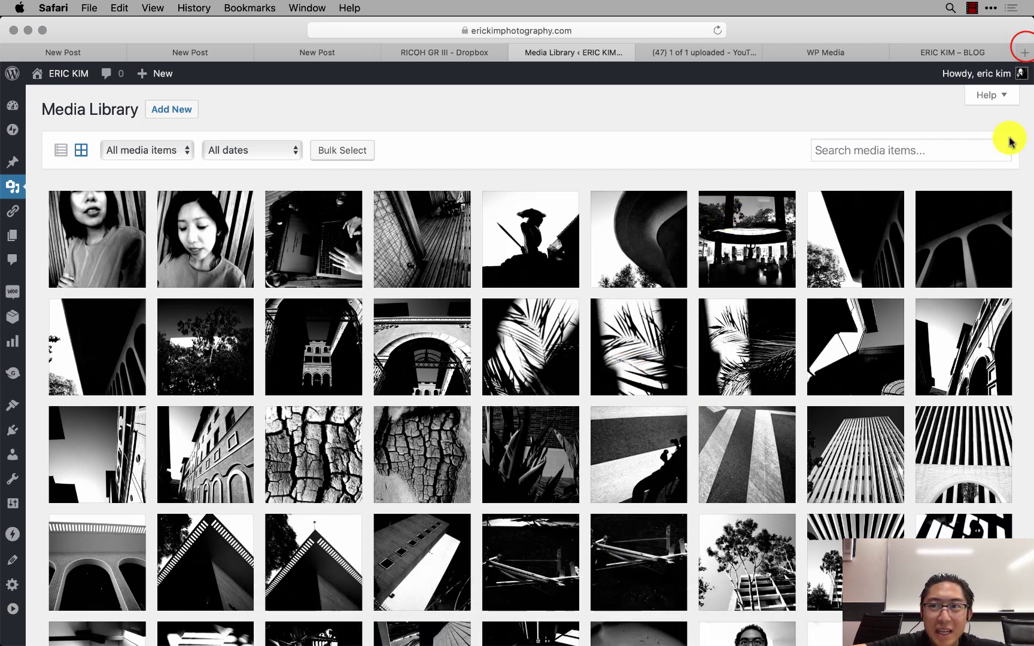
pyautogui.click(1024, 51)
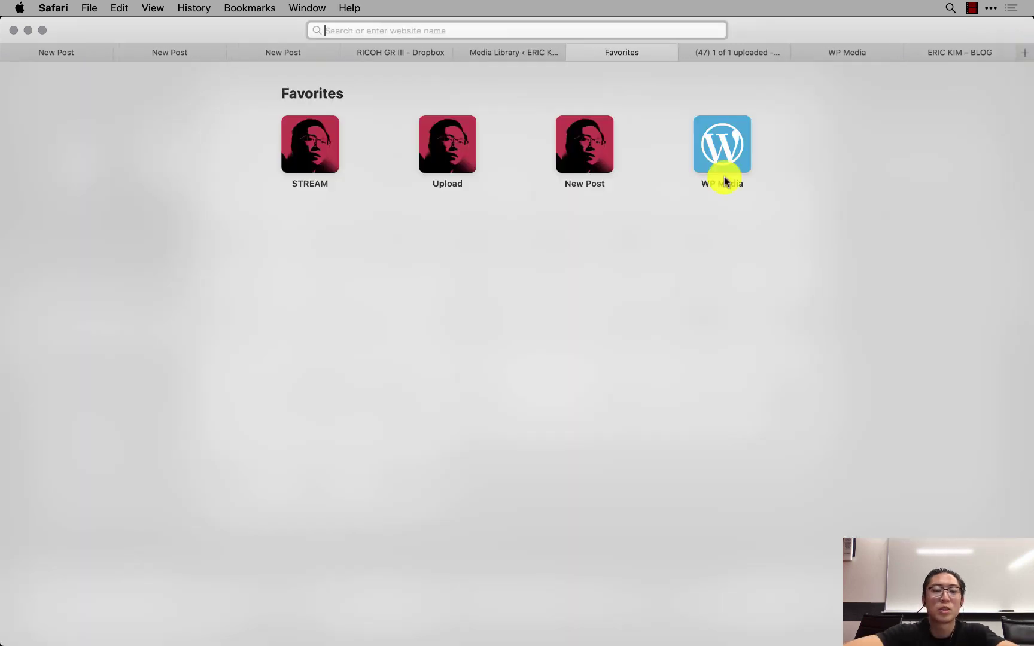
pyautogui.write('eric kim blog')
pyautogui.press('Return')
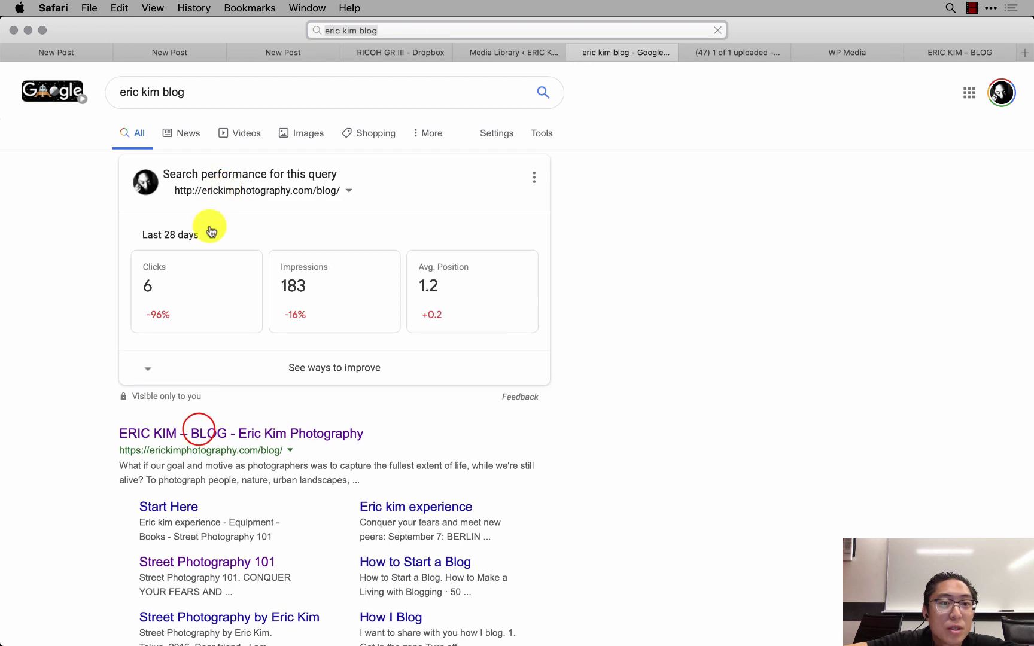
pyautogui.click(200, 433)
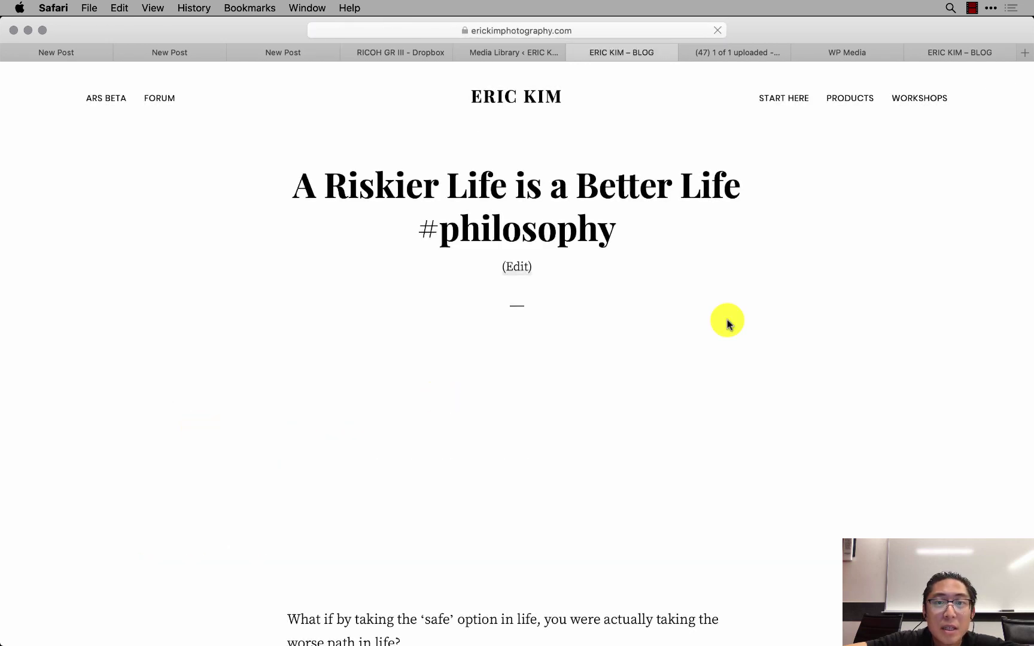
pyautogui.scroll(-15, 809, 390)
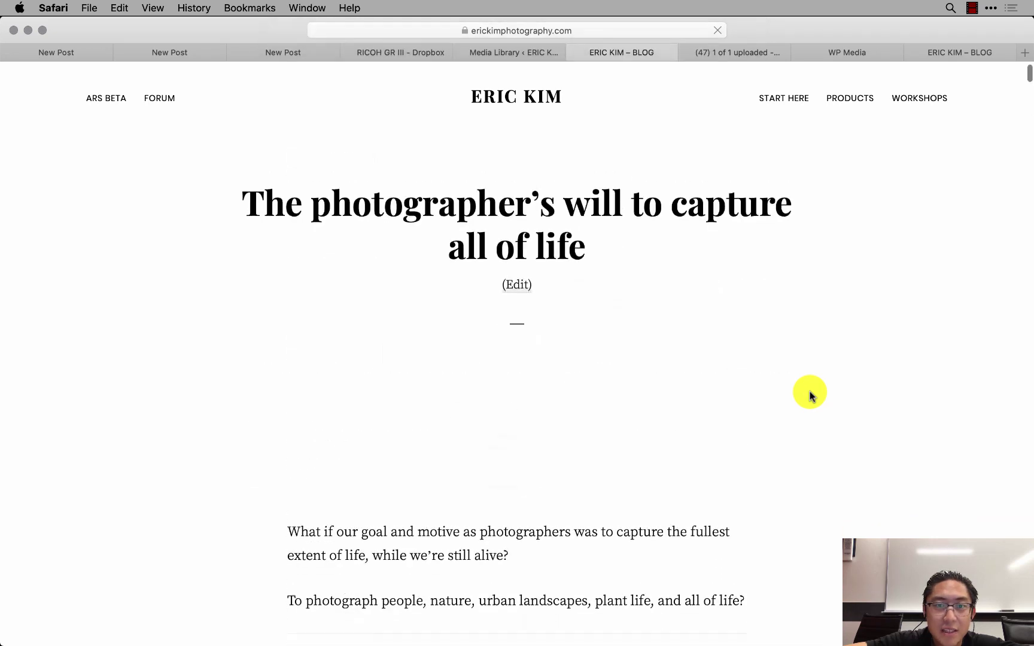
pyautogui.scroll(5, 810, 391)
pyautogui.scroll(10, 811, 395)
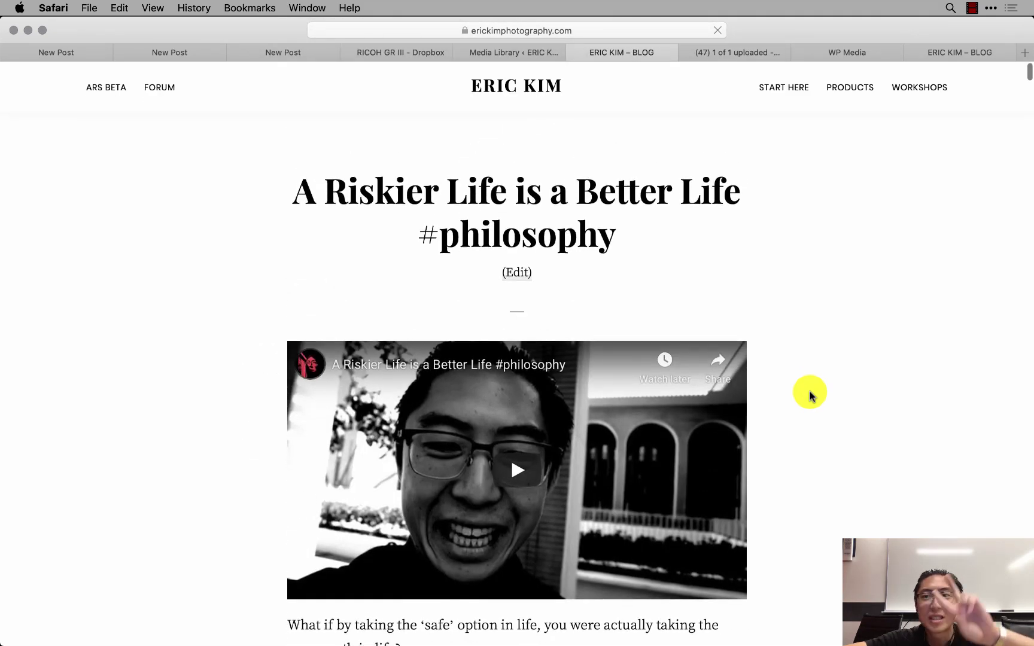